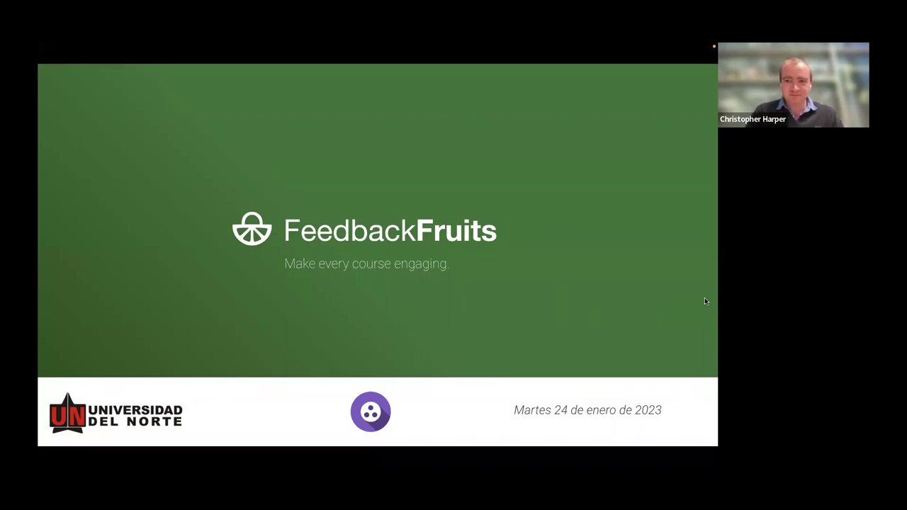
pyautogui.press('Right')
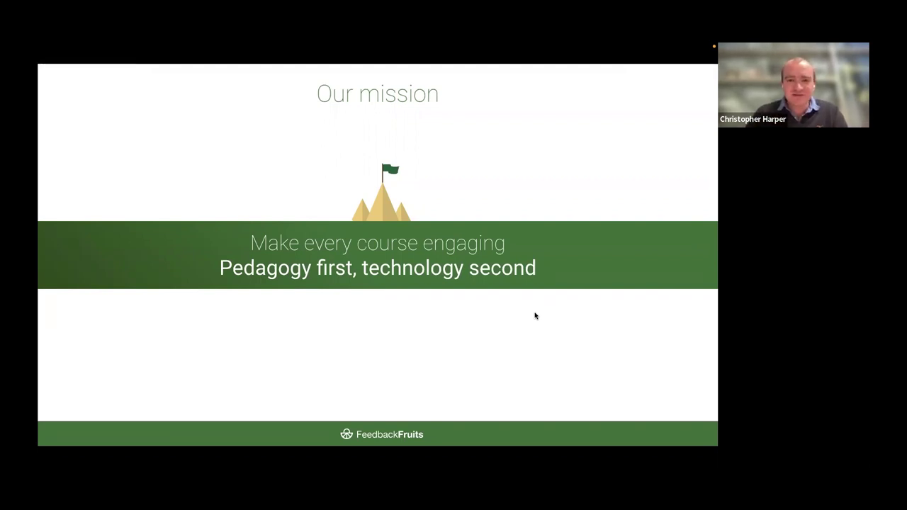
pyautogui.press('Right')
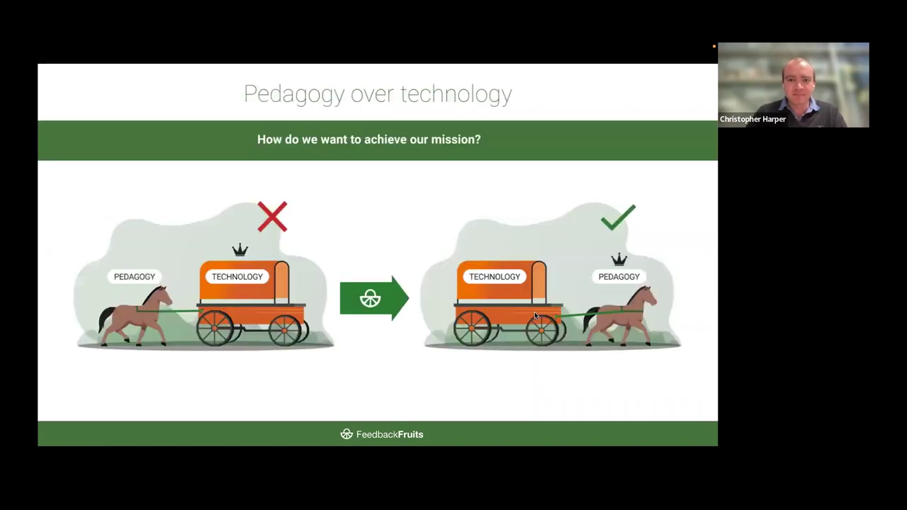
pyautogui.press('Right')
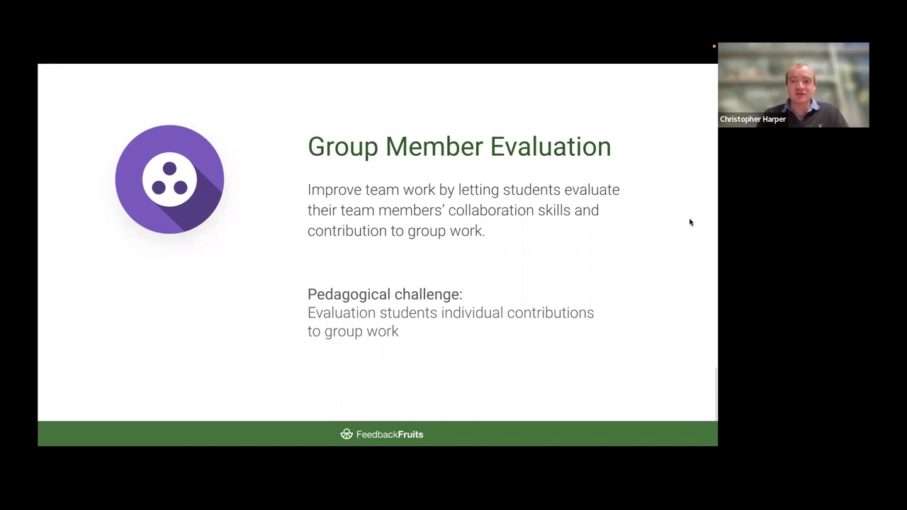
pyautogui.press('Right')
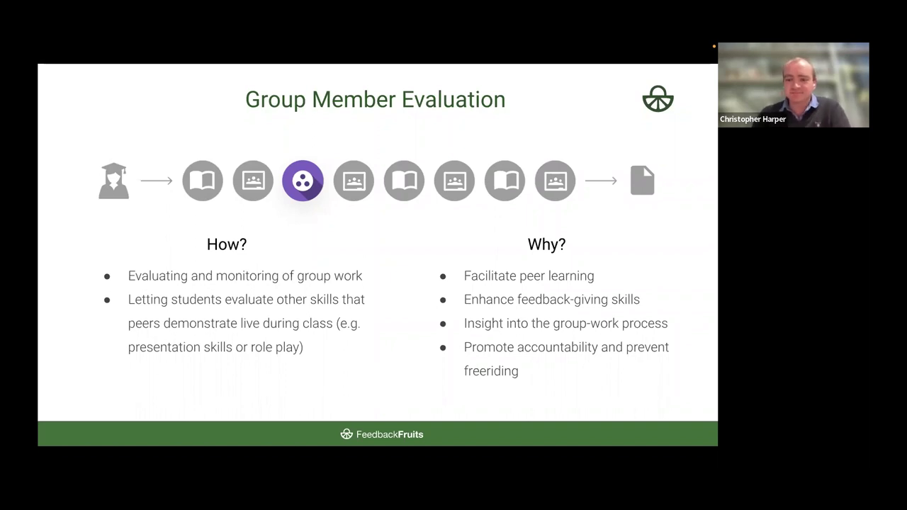
pyautogui.press('Right')
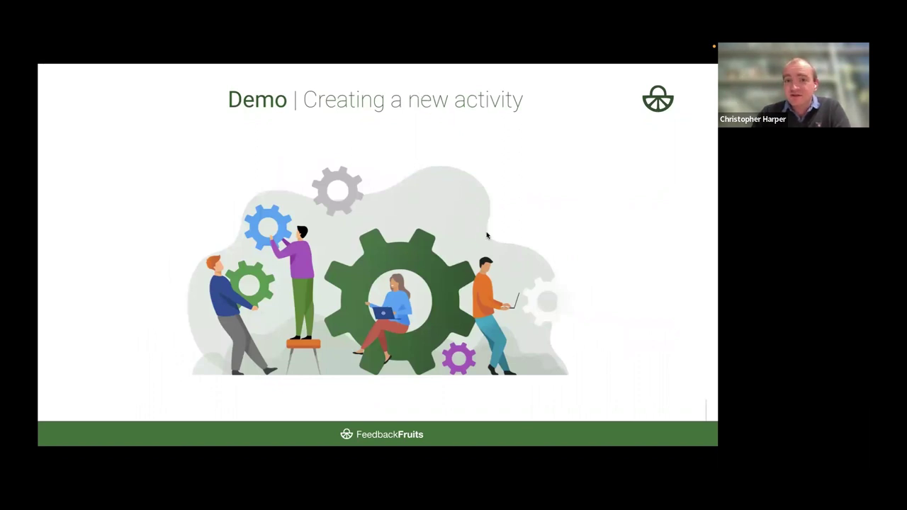
# Step: Switch to the Chrome window showing the teacher view of the Group Member Evaluation activity and display the activity in fullscreen
pyautogui.hotkey('ctrl', 'Right')
pyautogui.scroll(2, 433, 237)
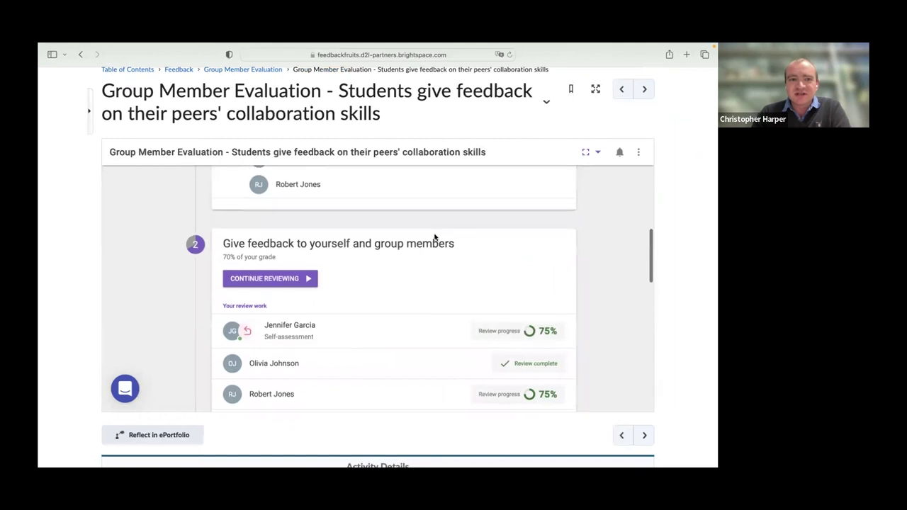
pyautogui.hotkey('ctrl', 'Left')
pyautogui.hotkey('ctrl', 'Left')
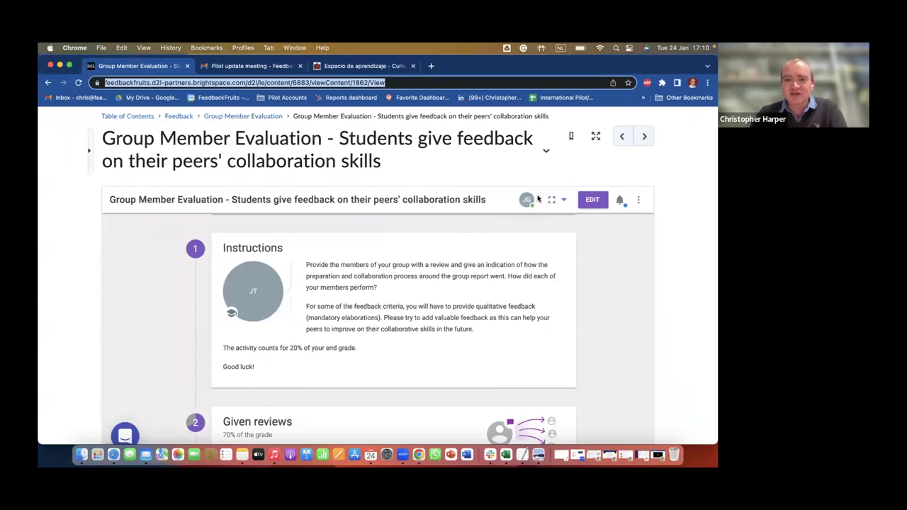
pyautogui.click(551, 201)
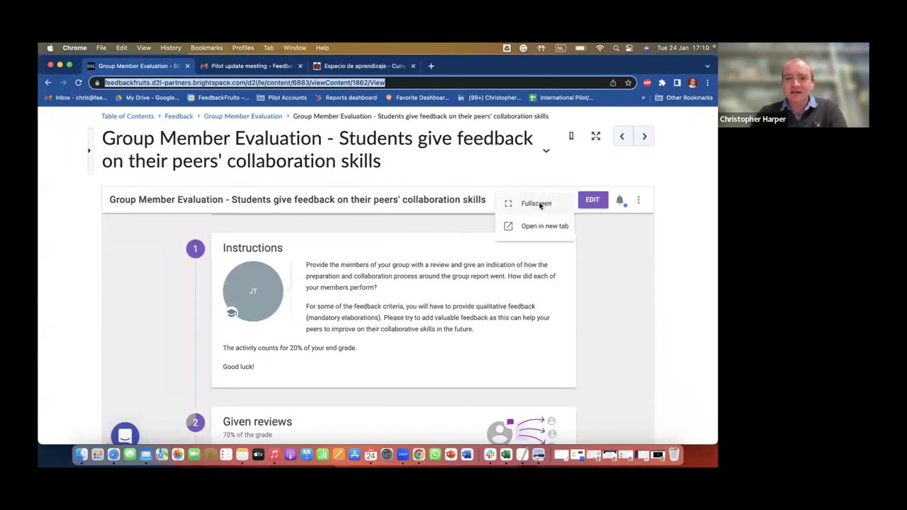
pyautogui.click(542, 204)
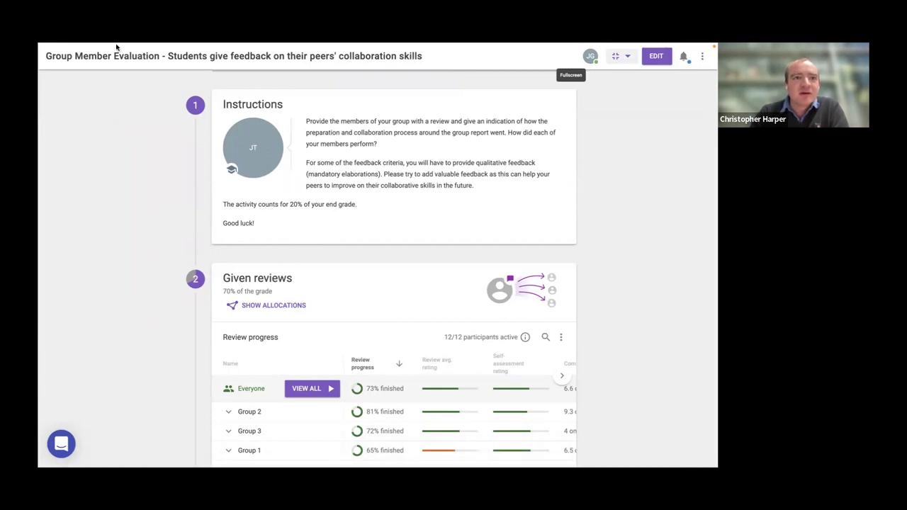
# Step: Review the activity page from the overall student progress and instructions through given reviews, received reviews and group contribution grading
pyautogui.moveTo(117, 44)
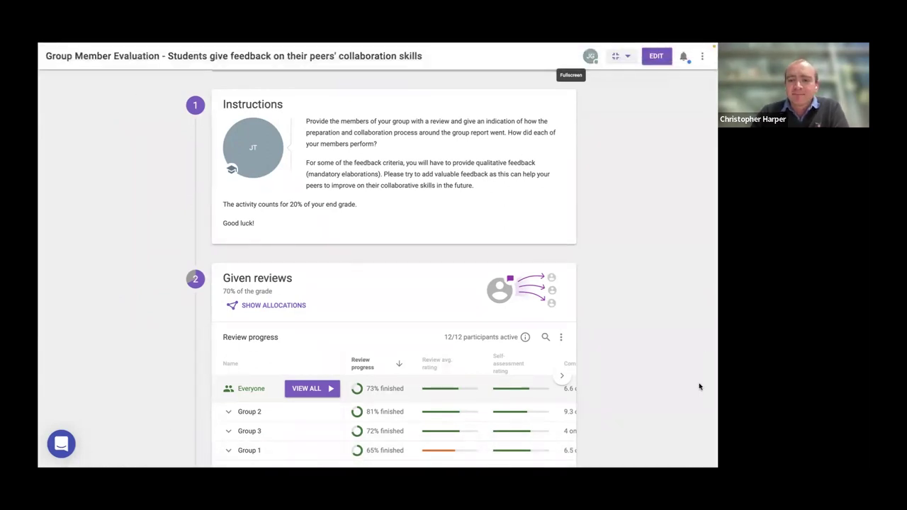
pyautogui.scroll(3, 654, 187)
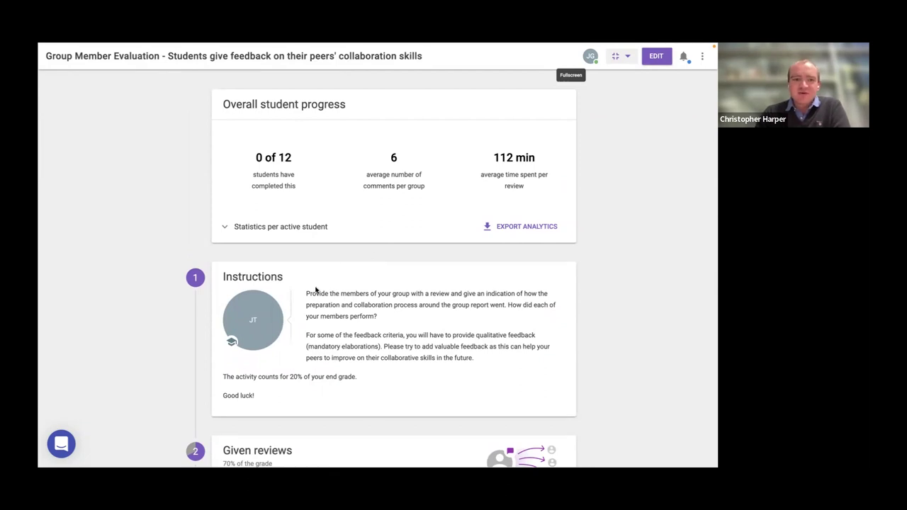
pyautogui.scroll(-1, 340, 276)
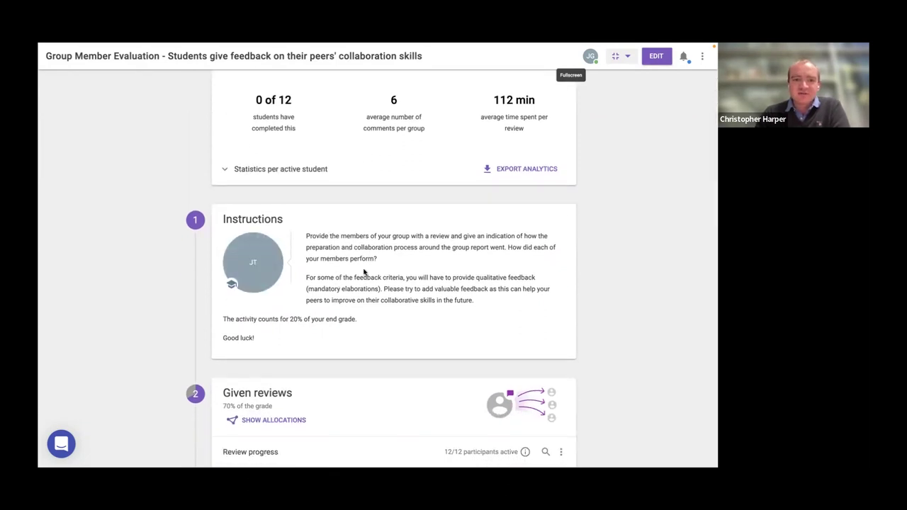
pyautogui.scroll(-3, 364, 272)
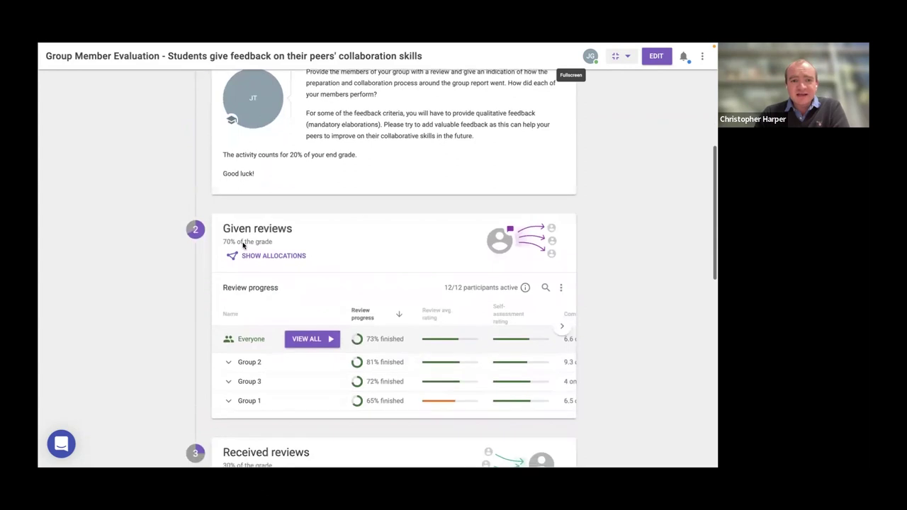
pyautogui.scroll(-3, 277, 231)
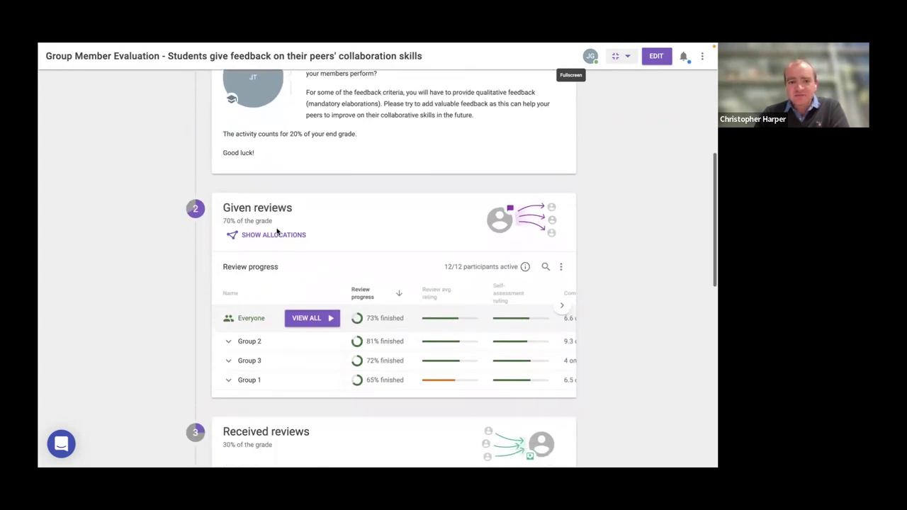
pyautogui.scroll(-2, 273, 232)
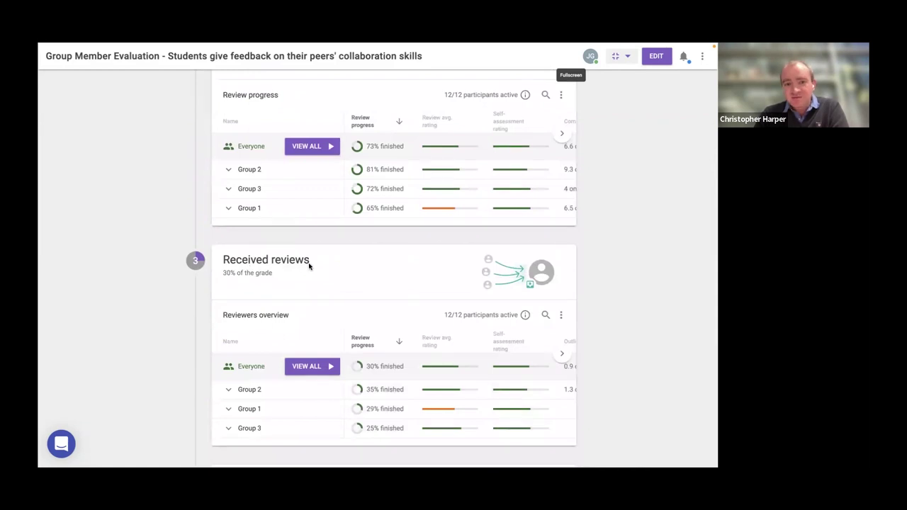
pyautogui.scroll(-2, 312, 264)
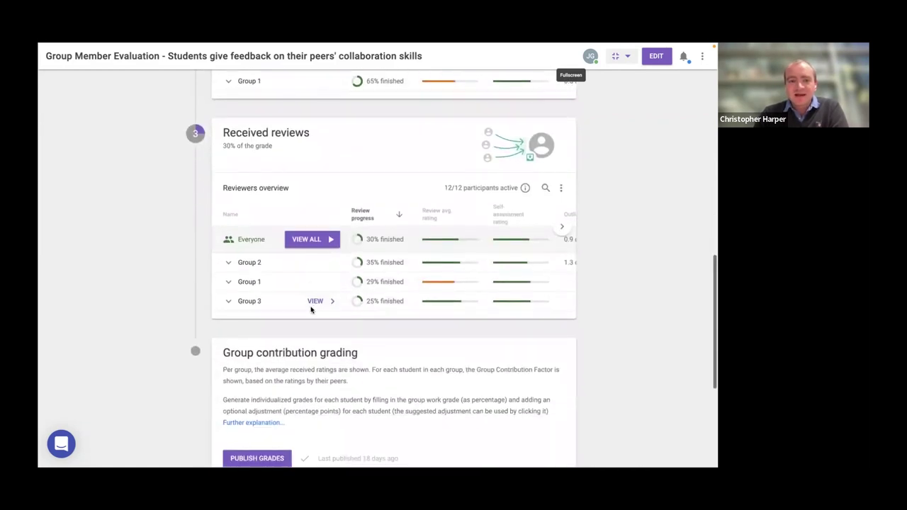
pyautogui.scroll(-2, 311, 309)
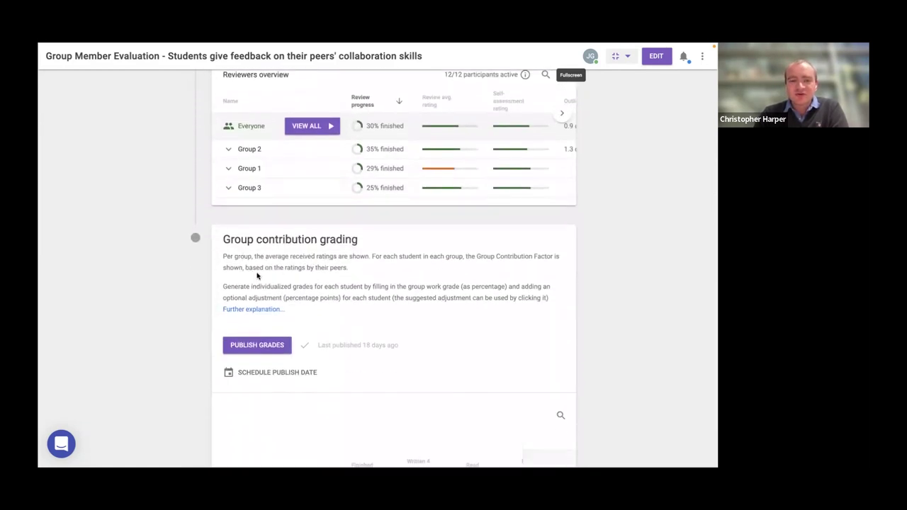
pyautogui.scroll(-1, 334, 277)
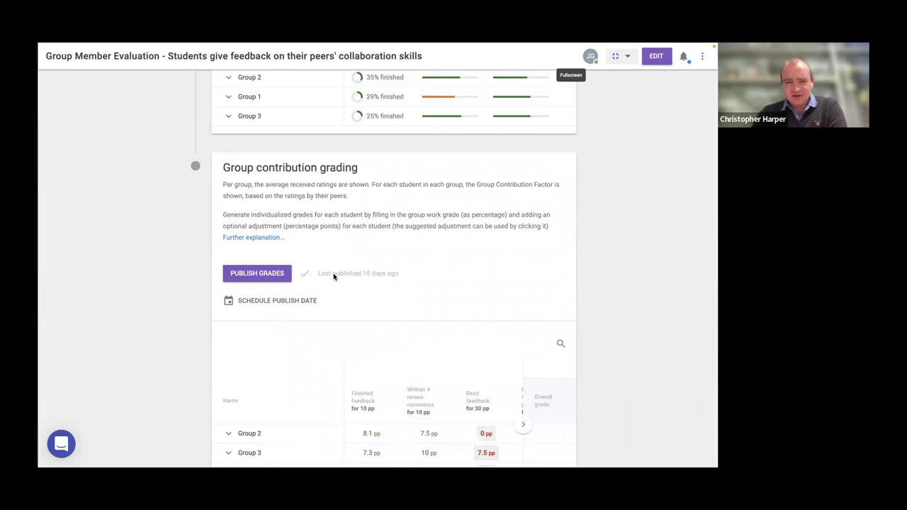
# Step: Expand the per-student statistics under the overall student progress and show the members of Group 2
pyautogui.scroll(6, 333, 276)
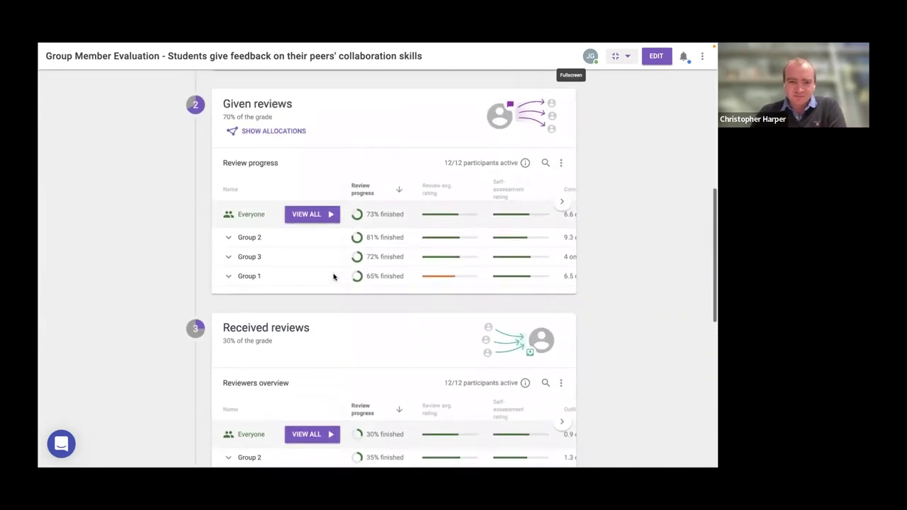
pyautogui.scroll(-1, 333, 276)
pyautogui.scroll(1, 333, 276)
pyautogui.scroll(5, 333, 276)
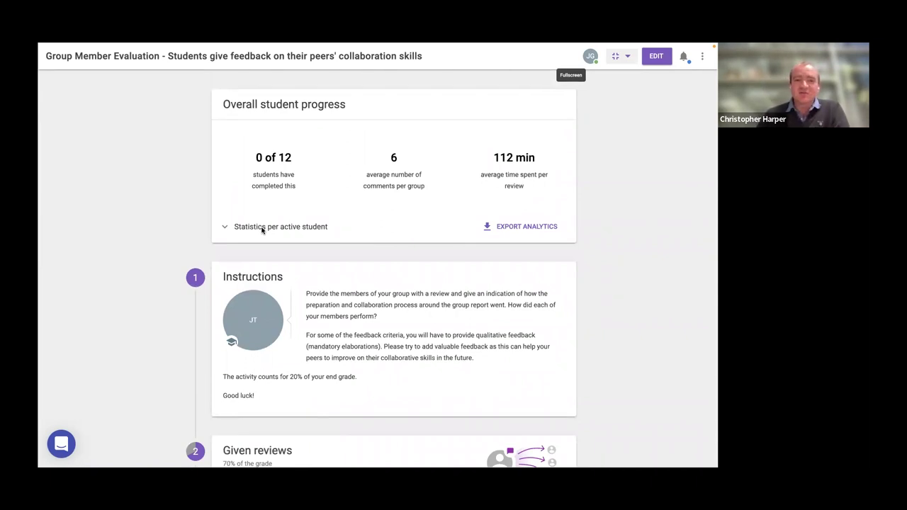
pyautogui.click(262, 227)
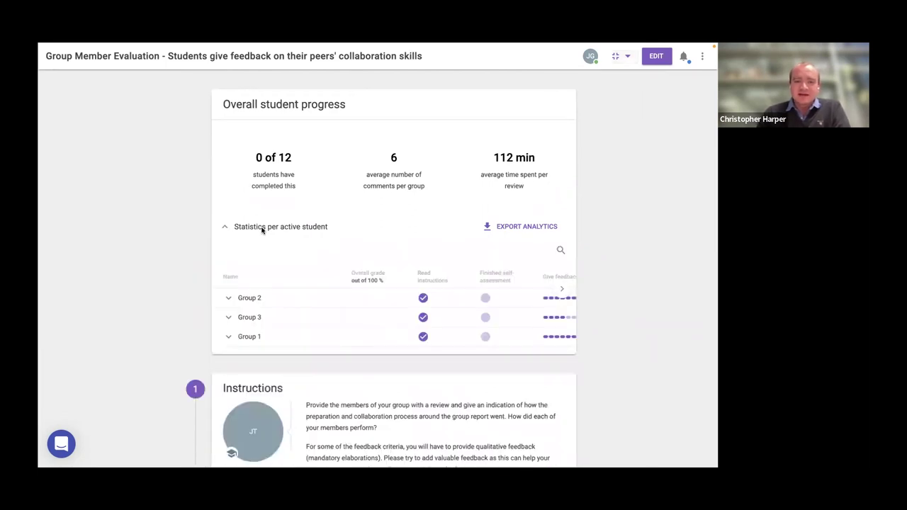
pyautogui.scroll(-1, 303, 251)
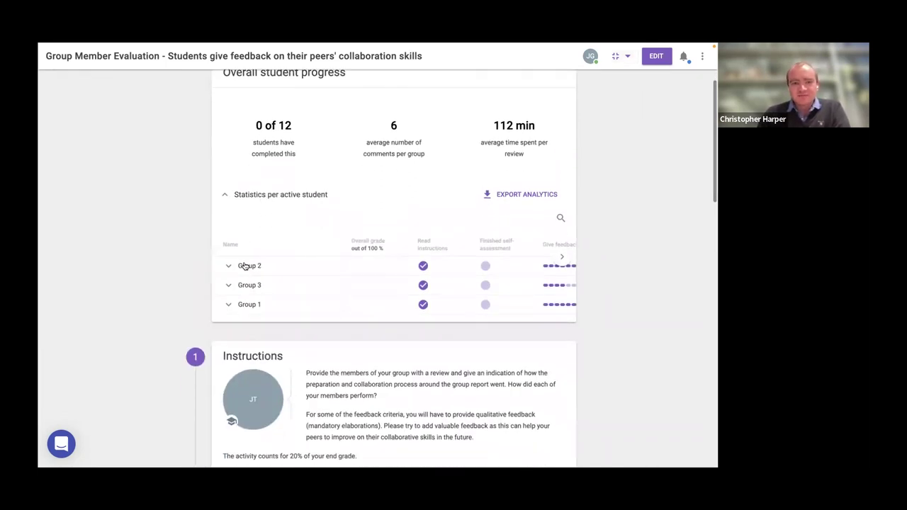
pyautogui.click(247, 266)
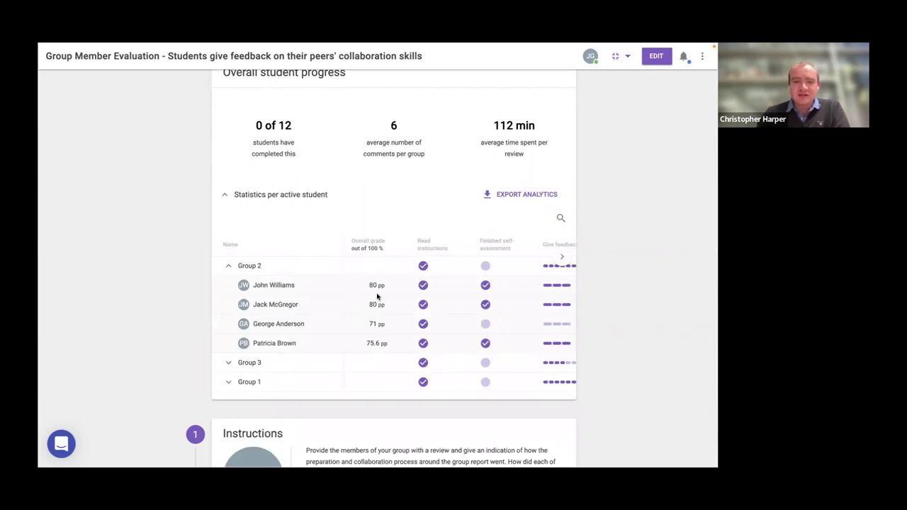
# Step: Examine the Group 2 members' grades, instruction reading, self-assessment, given feedback, comments and read feedback
pyautogui.hscroll(5, 425, 302)
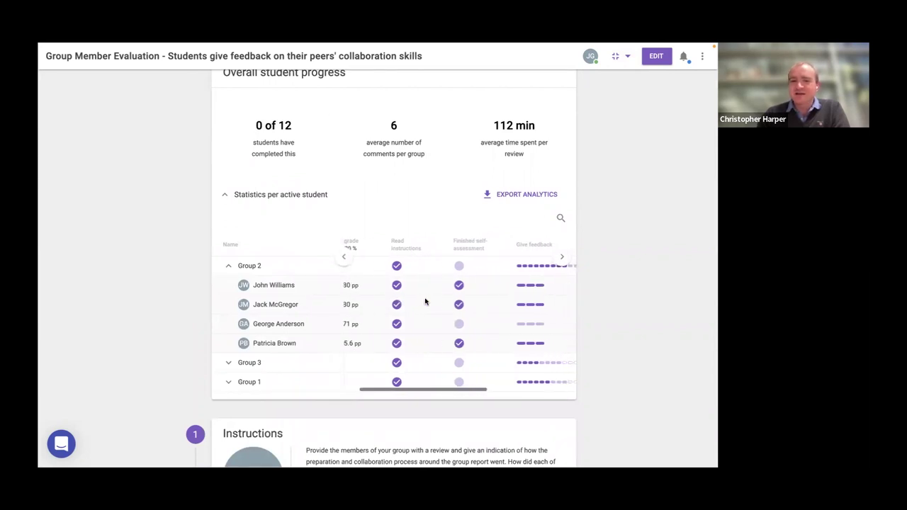
pyautogui.hscroll(2, 423, 299)
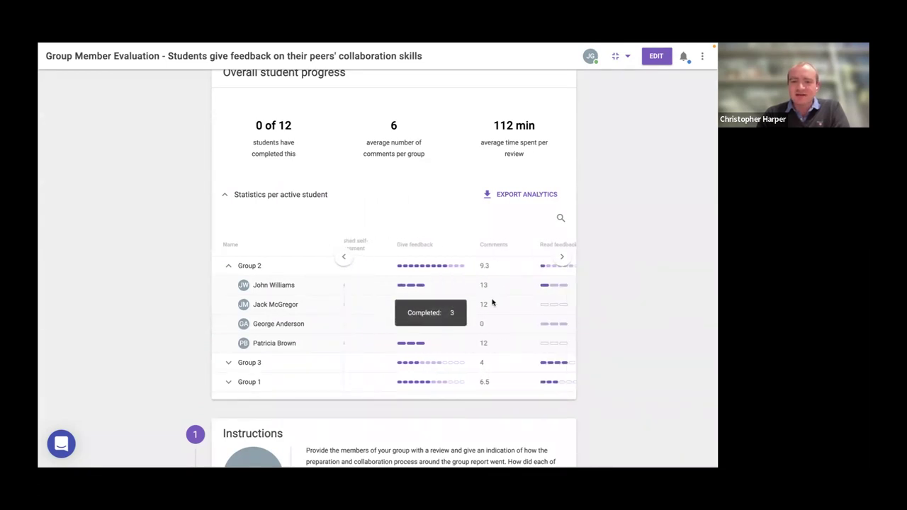
pyautogui.hscroll(2, 493, 303)
pyautogui.moveTo(521, 314)
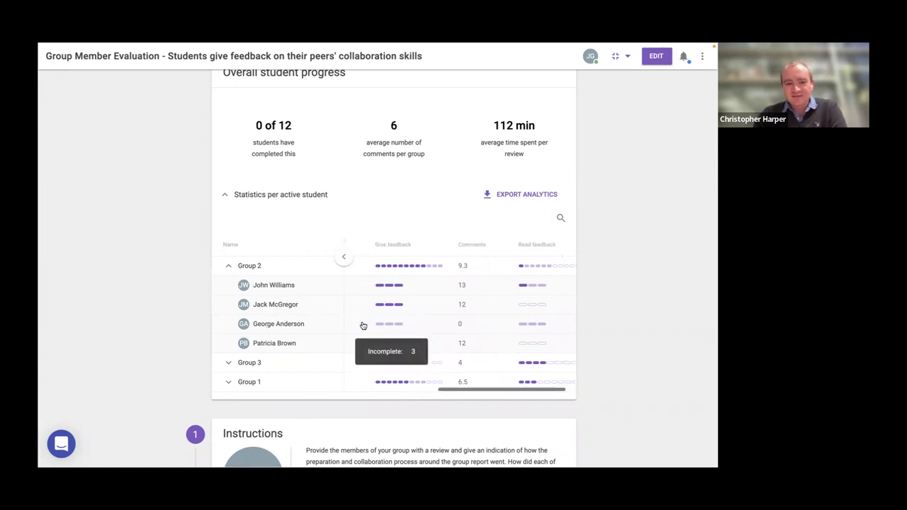
pyautogui.hscroll(-5, 361, 324)
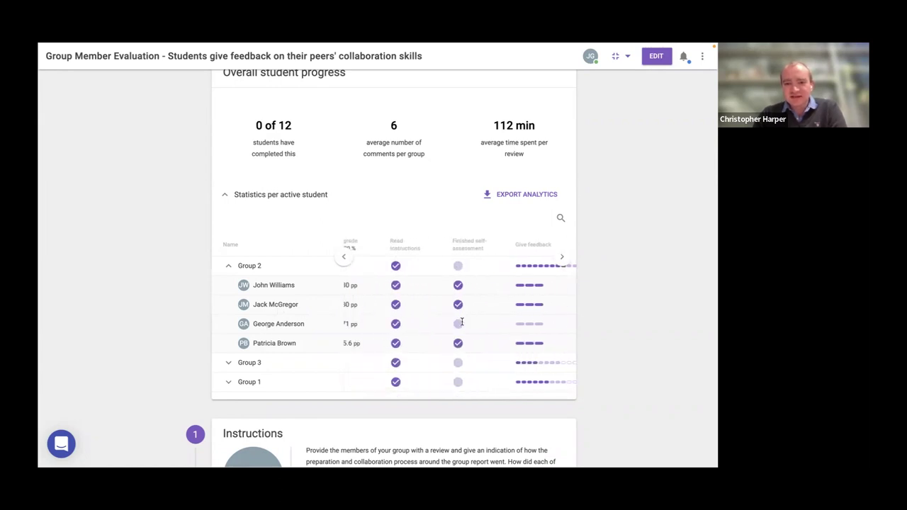
pyautogui.hscroll(5, 465, 325)
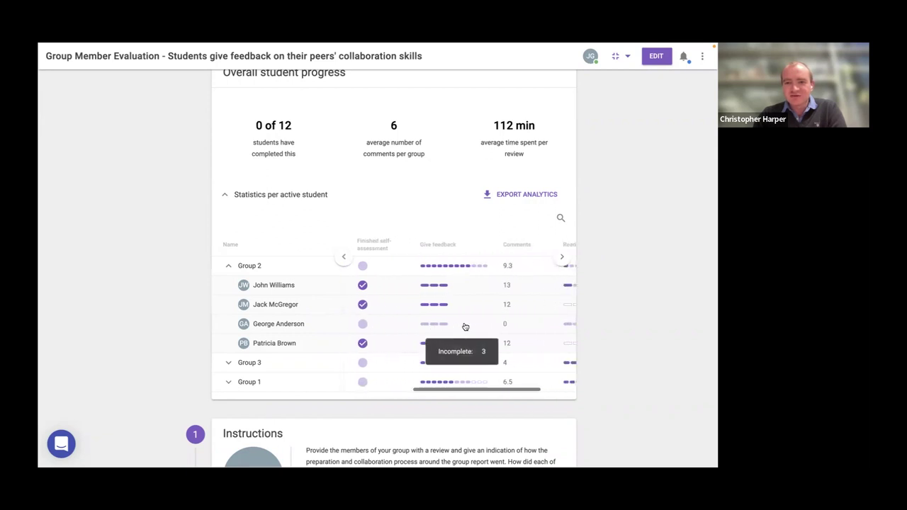
pyautogui.hscroll(2, 516, 326)
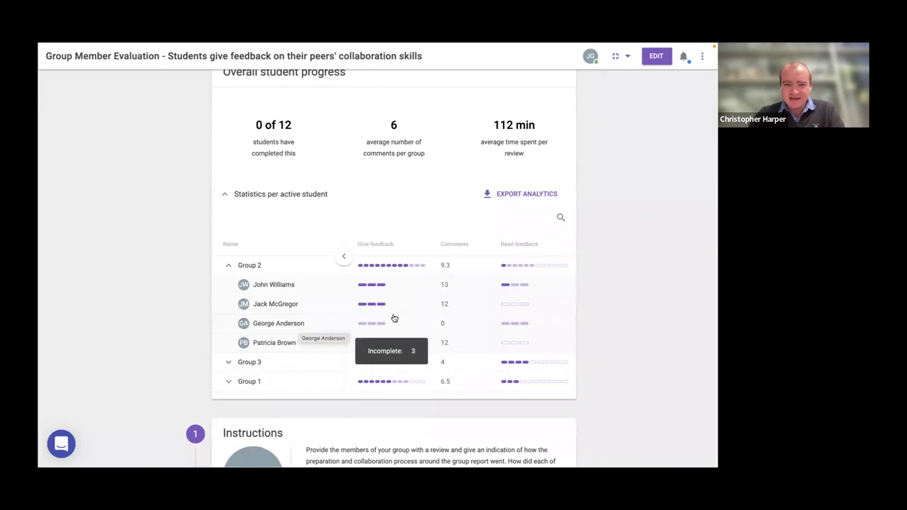
pyautogui.hscroll(-5, 395, 318)
# Step: Expand Group 3 and Group 1 in the student statistics and compare all members' given feedback, comments and read feedback
pyautogui.scroll(-1, 246, 330)
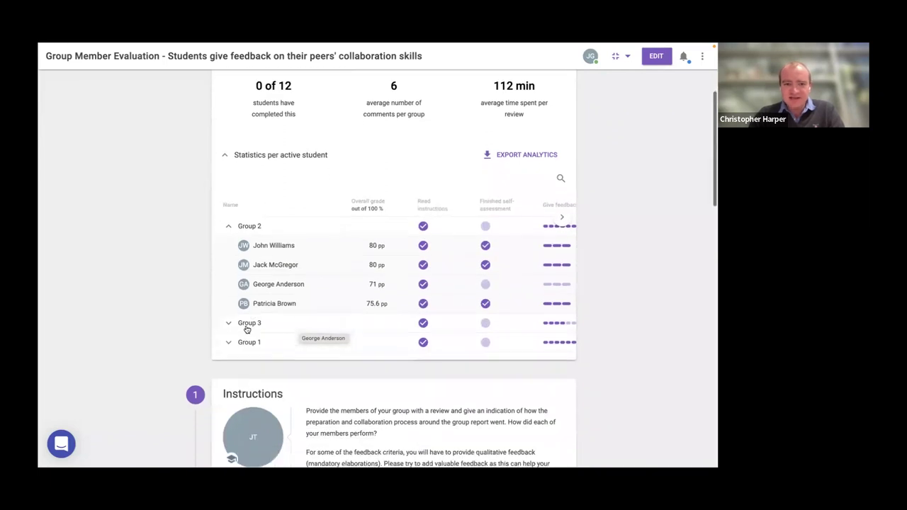
pyautogui.click(247, 328)
pyautogui.scroll(-2, 247, 333)
pyautogui.click(409, 338)
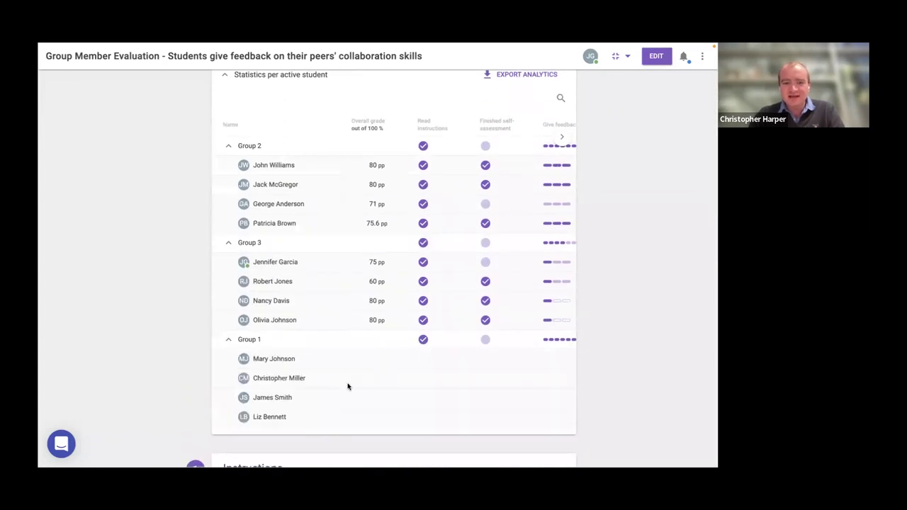
pyautogui.scroll(-1, 404, 391)
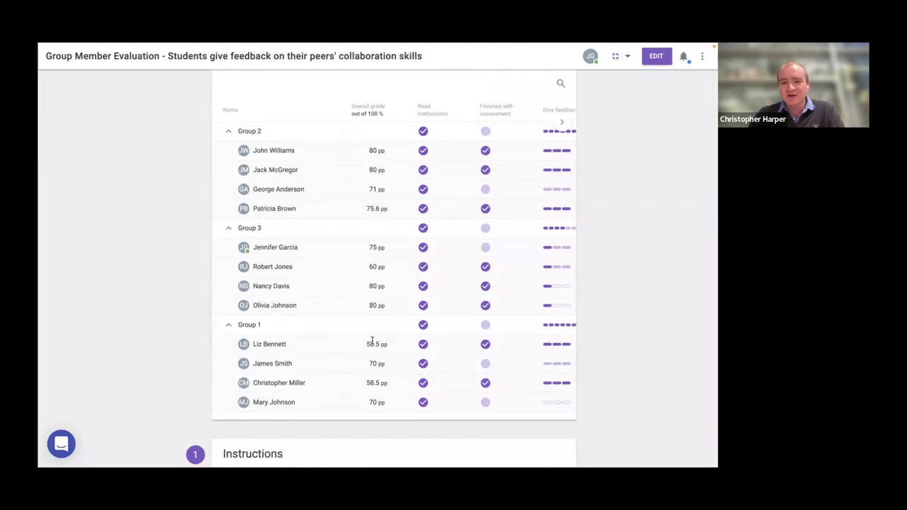
pyautogui.hscroll(5, 479, 347)
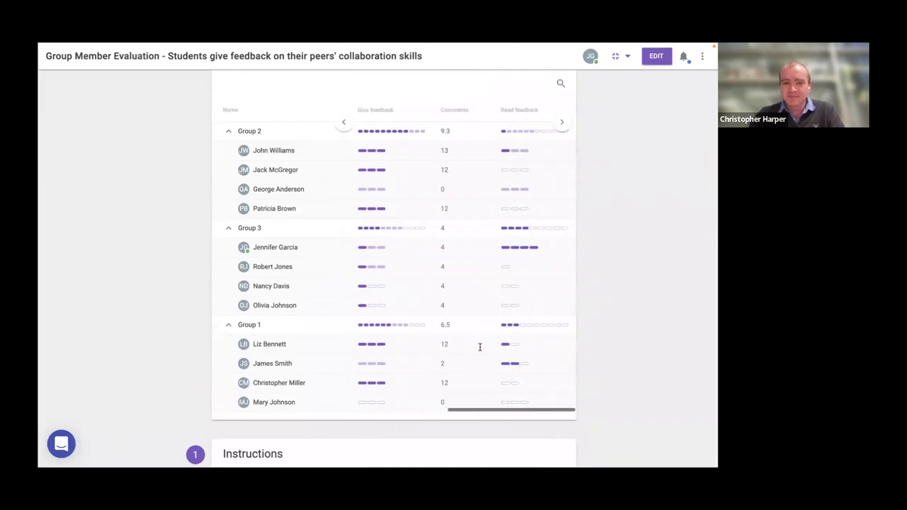
pyautogui.scroll(-3, 480, 346)
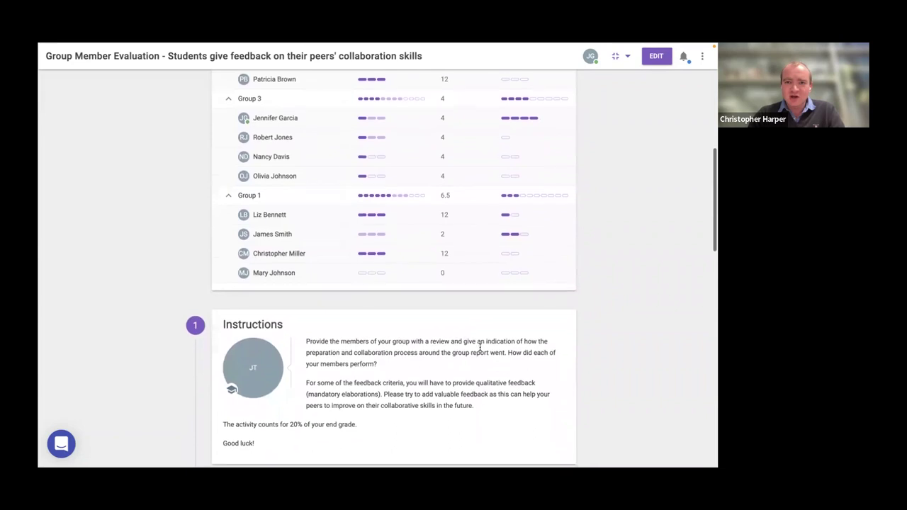
pyautogui.scroll(7, 480, 346)
pyautogui.scroll(1, 443, 282)
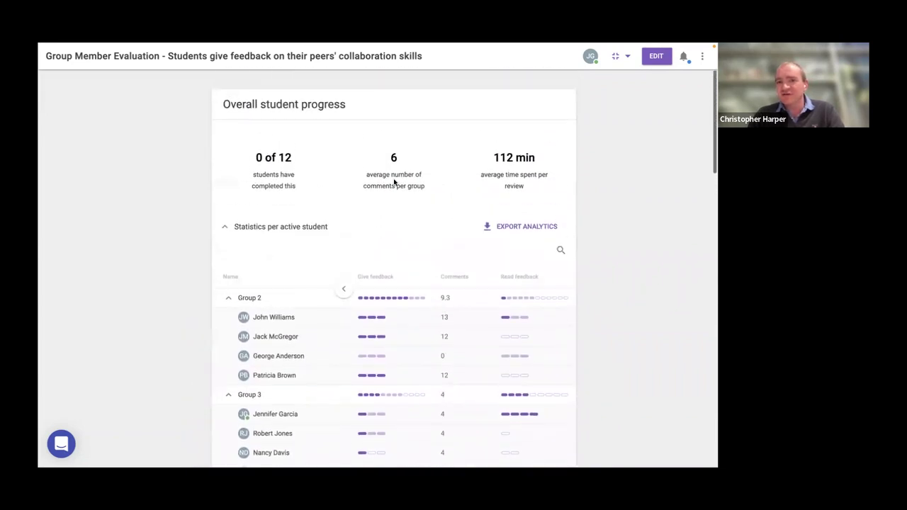
# Step: Highlight the average number of comments per group and the average time spent per review in the overall student progress
pyautogui.moveTo(366, 174); pyautogui.dragTo(413, 174)
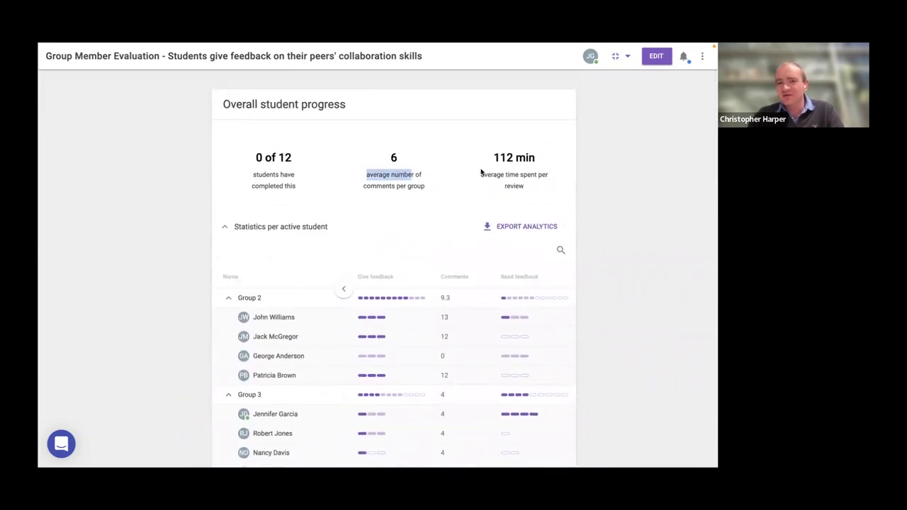
pyautogui.moveTo(488, 157); pyautogui.dragTo(536, 158)
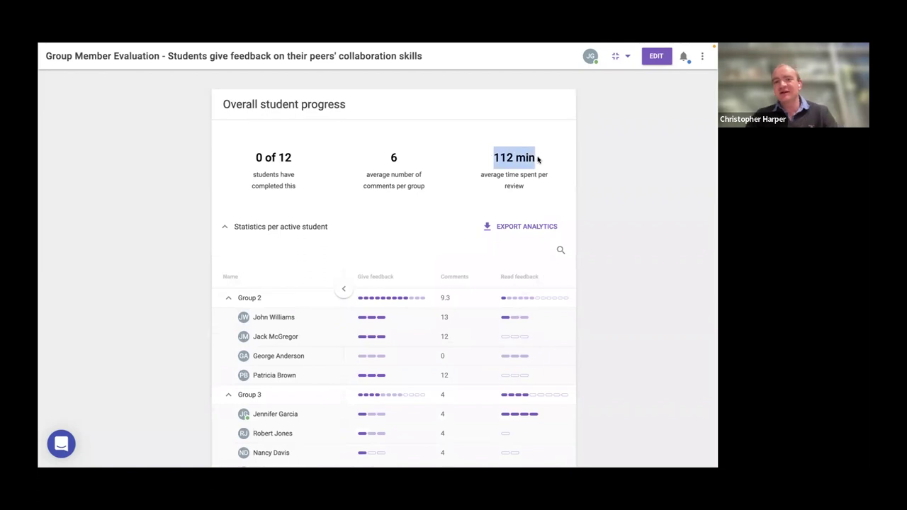
pyautogui.click(538, 159)
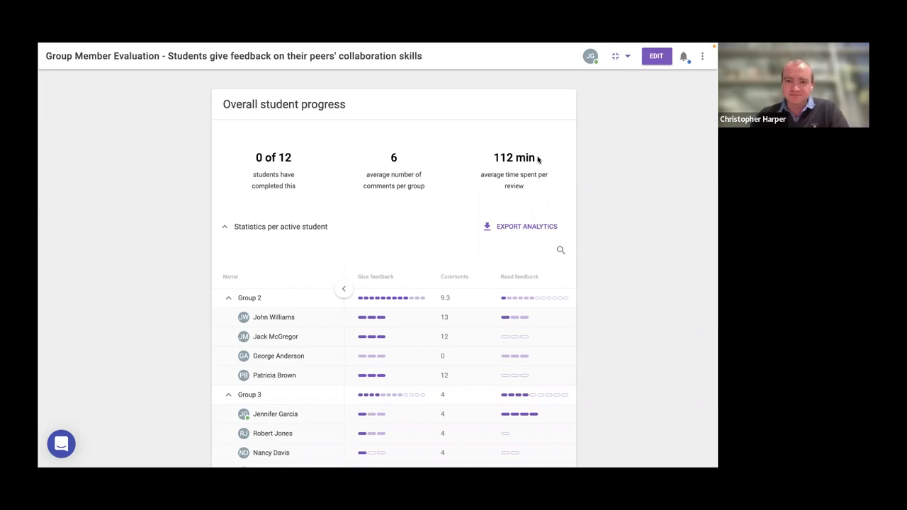
# Step: Expand Group 2 in the Given reviews progress table and inspect its members' review average ratings, self-assessment ratings, comments and finished self-assessments
pyautogui.scroll(-3, 537, 160)
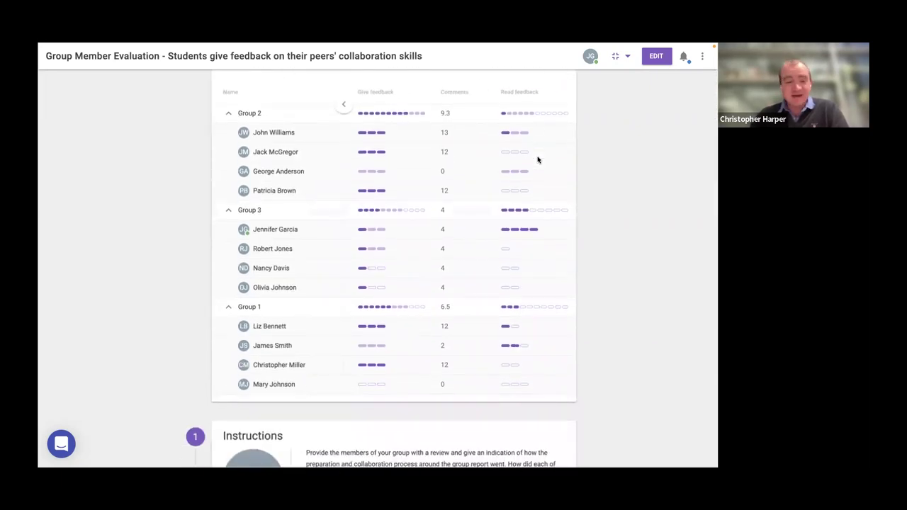
pyautogui.scroll(-4, 537, 159)
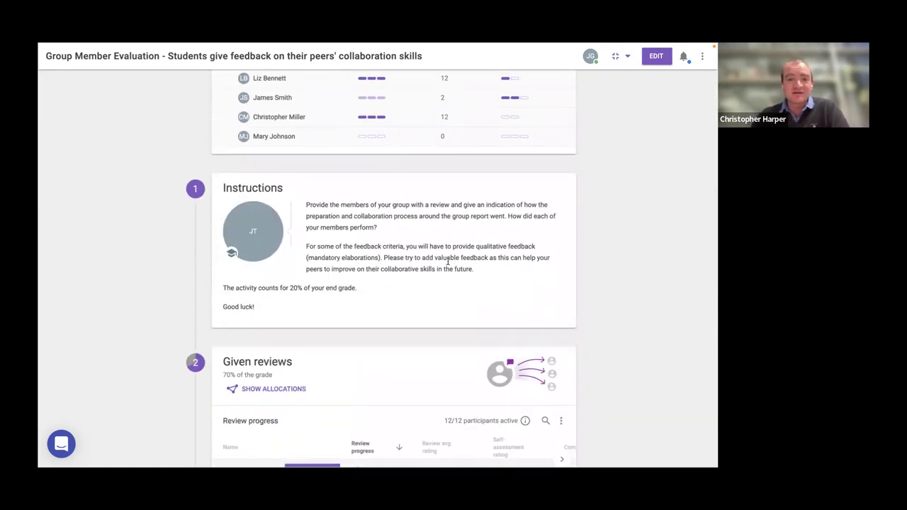
pyautogui.scroll(-3, 448, 261)
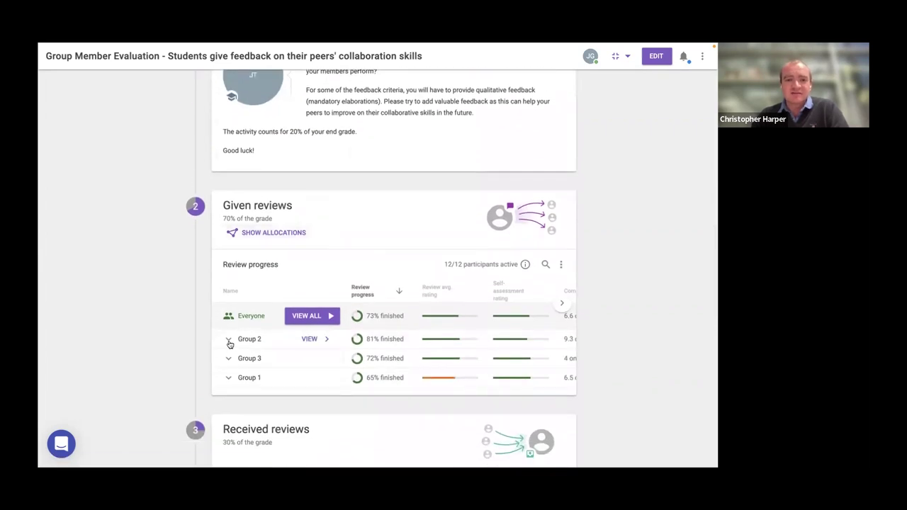
pyautogui.click(229, 341)
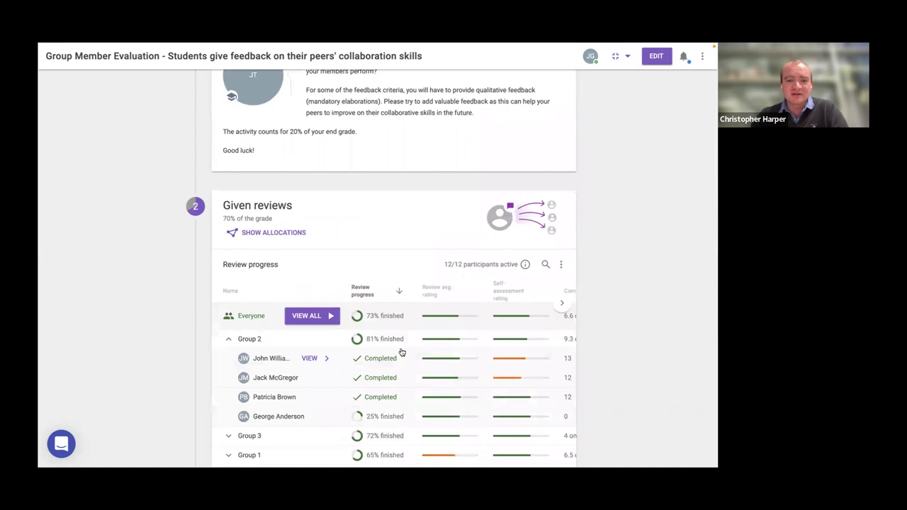
pyautogui.moveTo(441, 363)
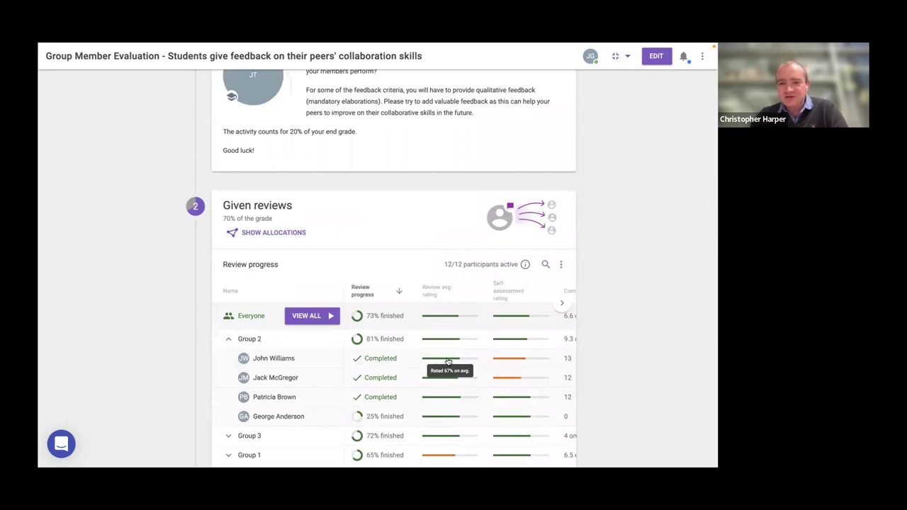
pyautogui.moveTo(527, 361)
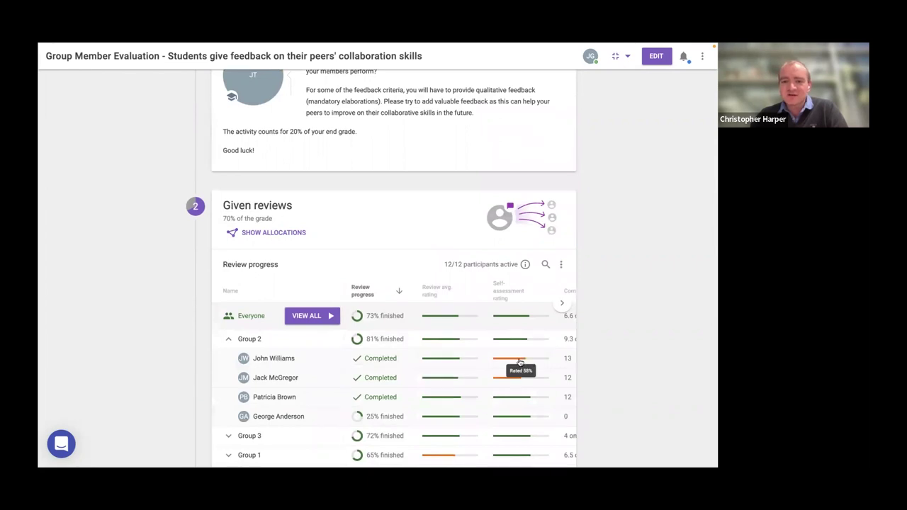
pyautogui.hscroll(3, 520, 362)
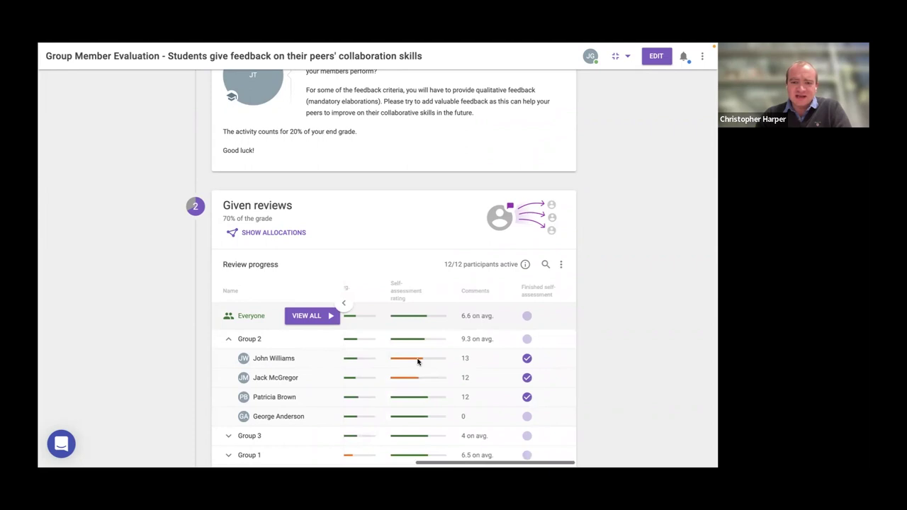
pyautogui.hscroll(-2, 417, 362)
# Step: Expand Group 3 and Group 1 in the Given reviews table and compare a Group 1 member's average review rating with the self-assessment rating
pyautogui.scroll(-1, 417, 361)
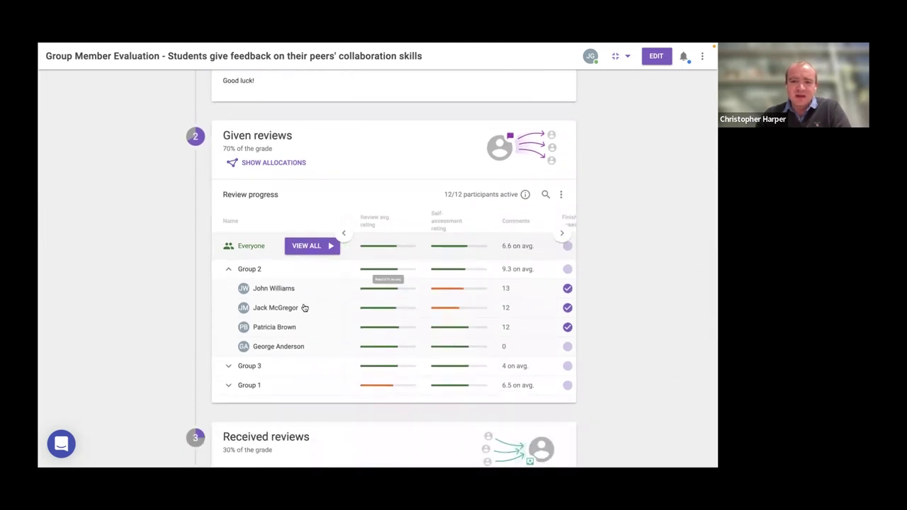
pyautogui.click(249, 366)
pyautogui.scroll(-1, 320, 348)
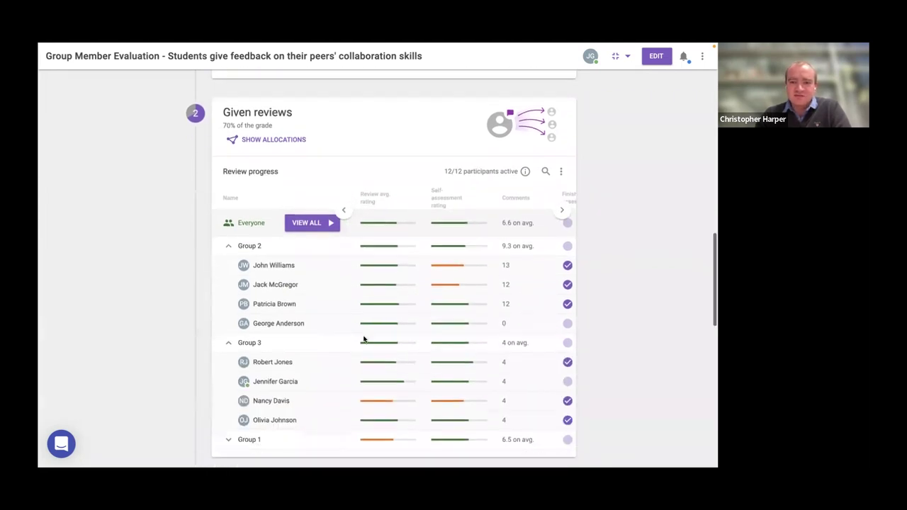
pyautogui.click(249, 390)
pyautogui.scroll(-1, 370, 363)
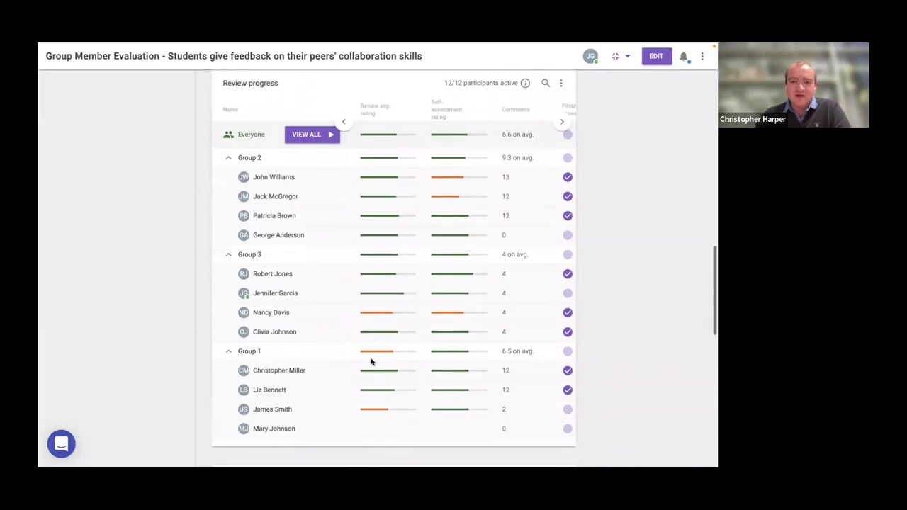
pyautogui.hscroll(1, 440, 365)
pyautogui.moveTo(379, 394)
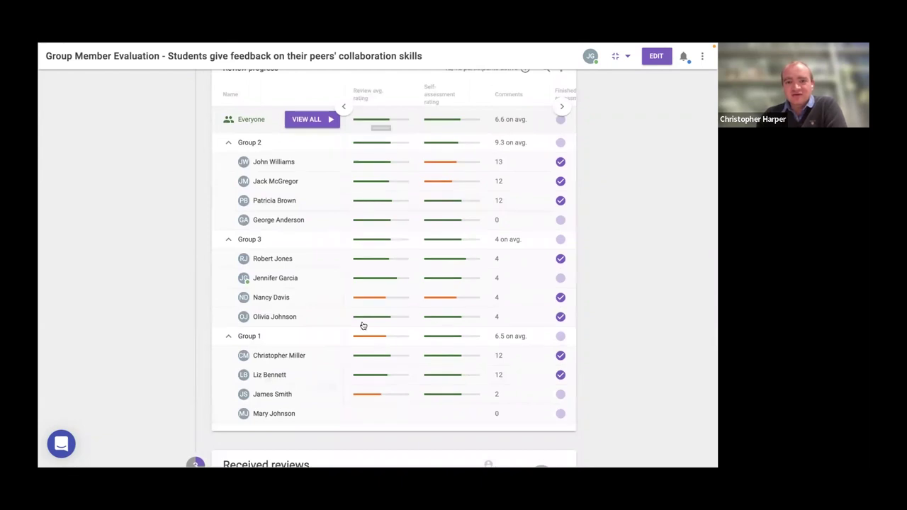
pyautogui.moveTo(457, 399)
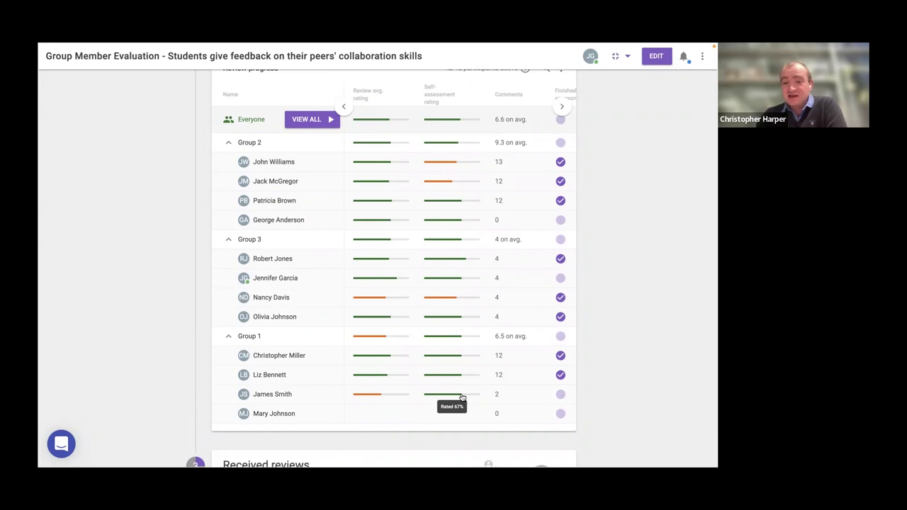
# Step: Look ahead to the Received reviews section, then recheck the average review and self-assessment ratings of the Group 1 members
pyautogui.scroll(-4, 462, 394)
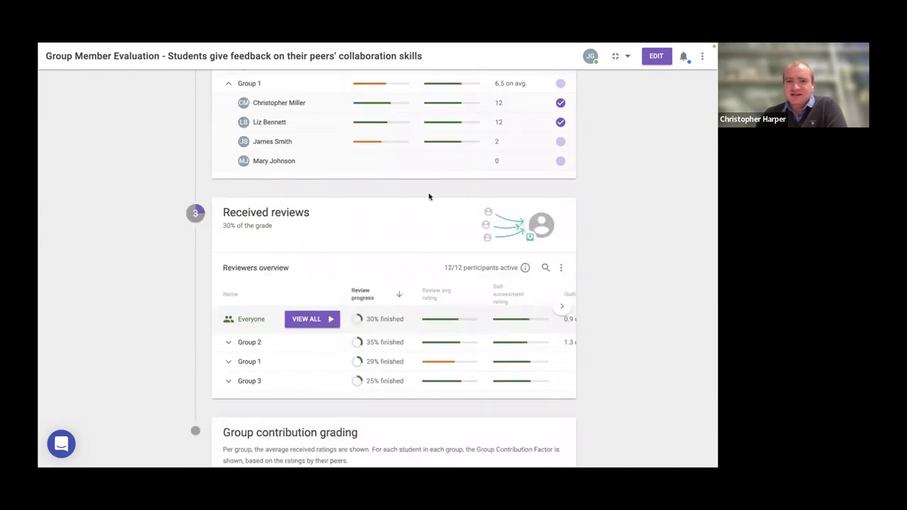
pyautogui.scroll(1, 429, 196)
pyautogui.moveTo(385, 202)
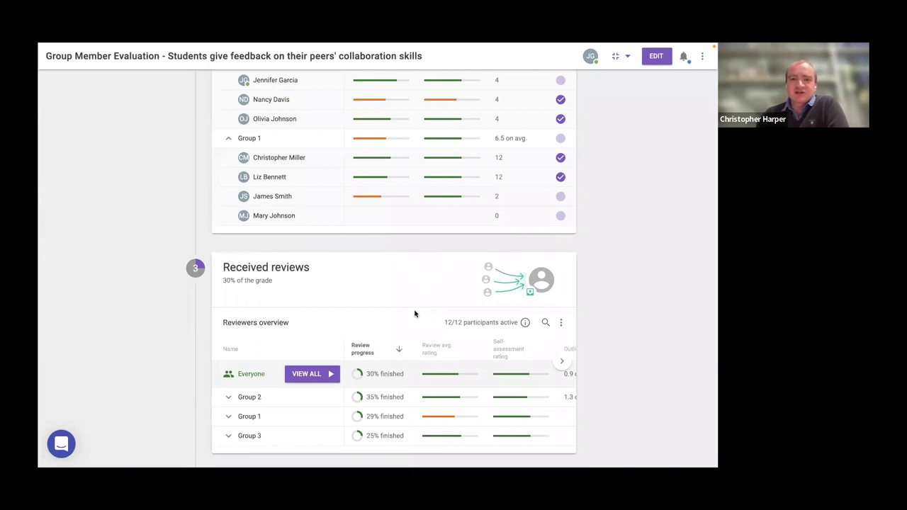
pyautogui.scroll(1, 414, 313)
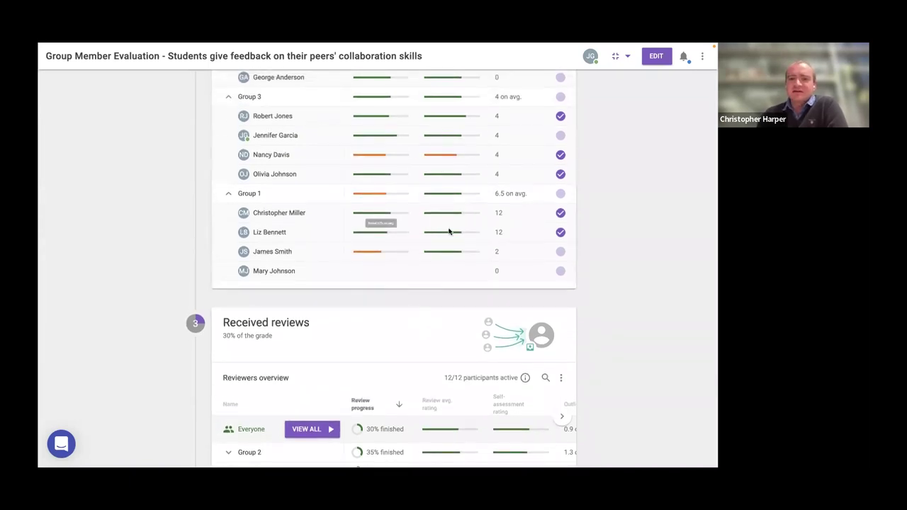
pyautogui.scroll(1, 413, 245)
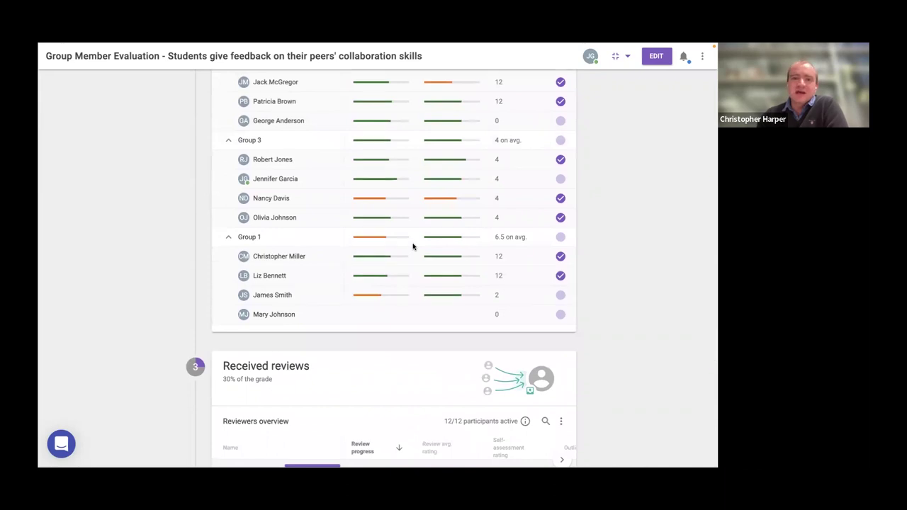
pyautogui.moveTo(461, 300)
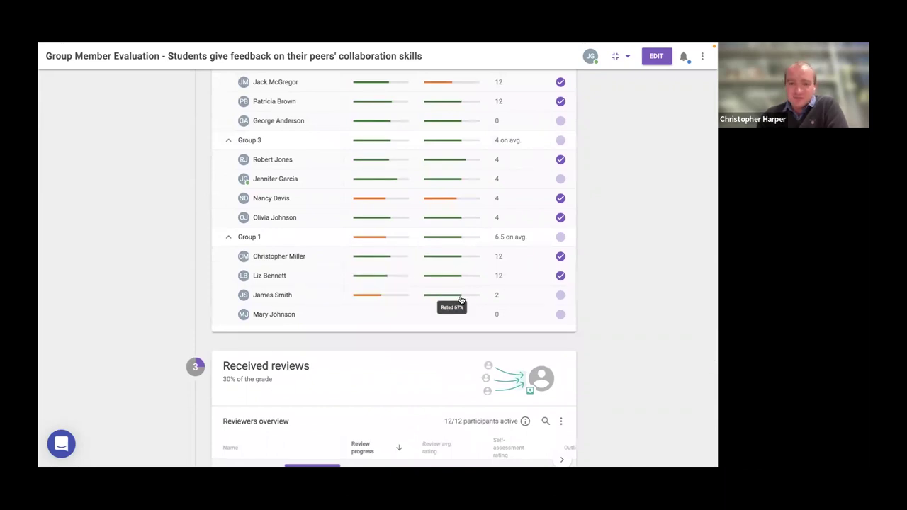
# Step: Expand Group 2 in the Received reviews overview and open the received reviews of everyone in the assignment
pyautogui.scroll(-5, 490, 298)
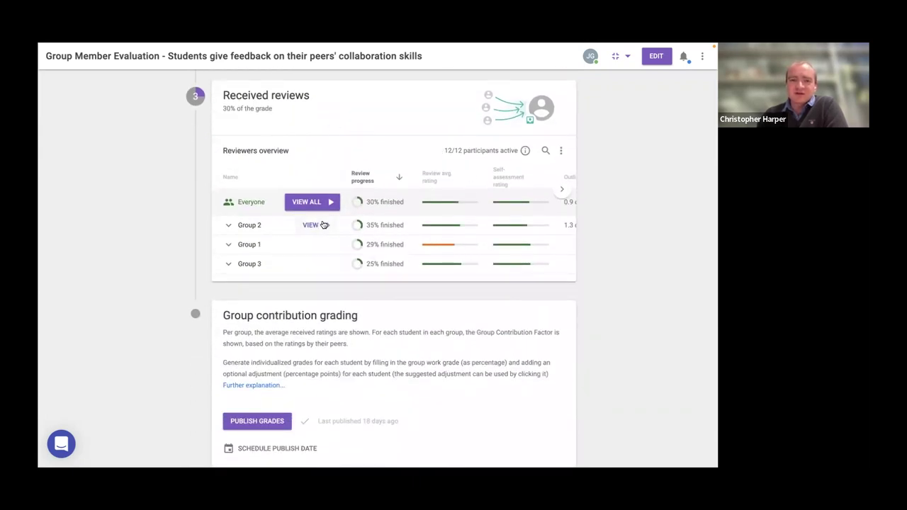
pyautogui.click(229, 226)
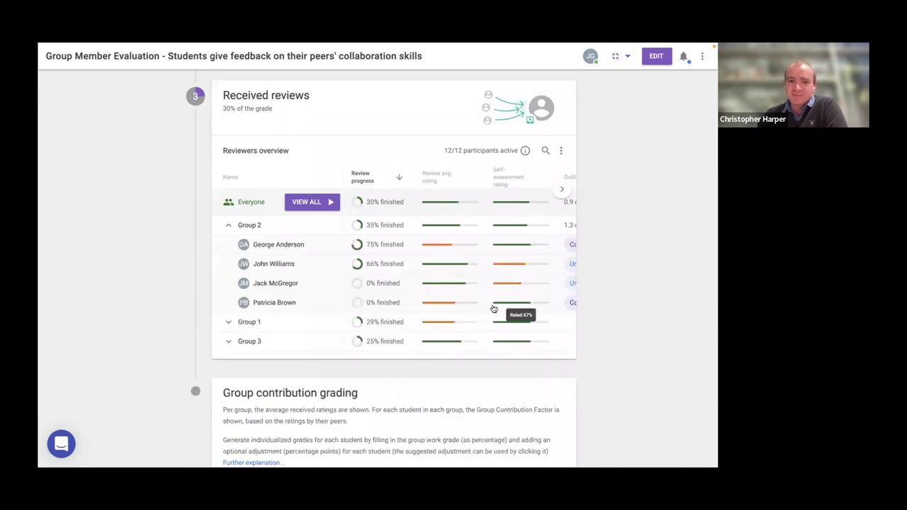
pyautogui.click(307, 202)
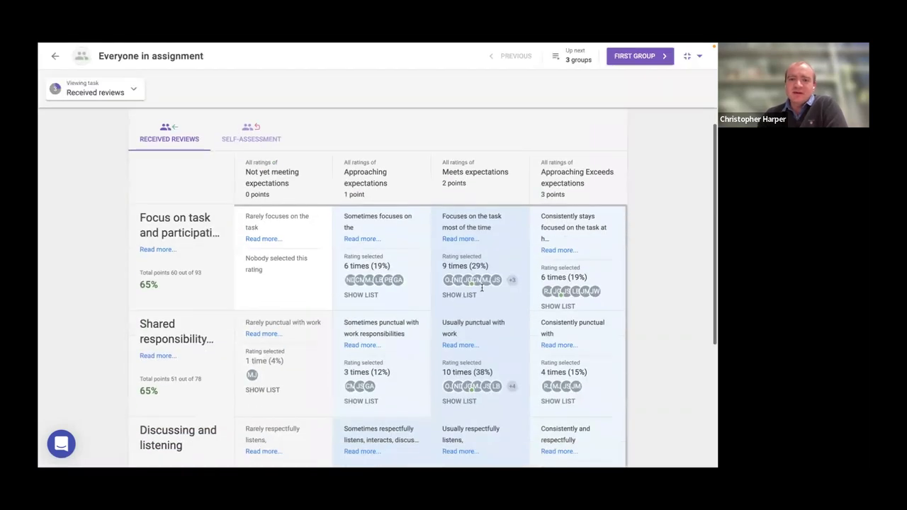
# Step: Examine how often each expectation level was selected for task focus, shared responsibility, discussing and listening, and teamwork across all received reviews
pyautogui.scroll(-1, 482, 287)
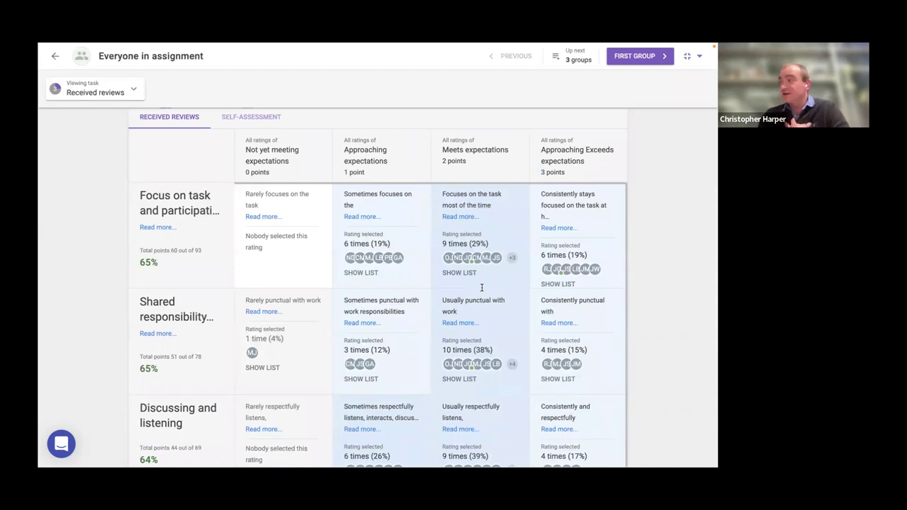
pyautogui.scroll(-1, 192, 246)
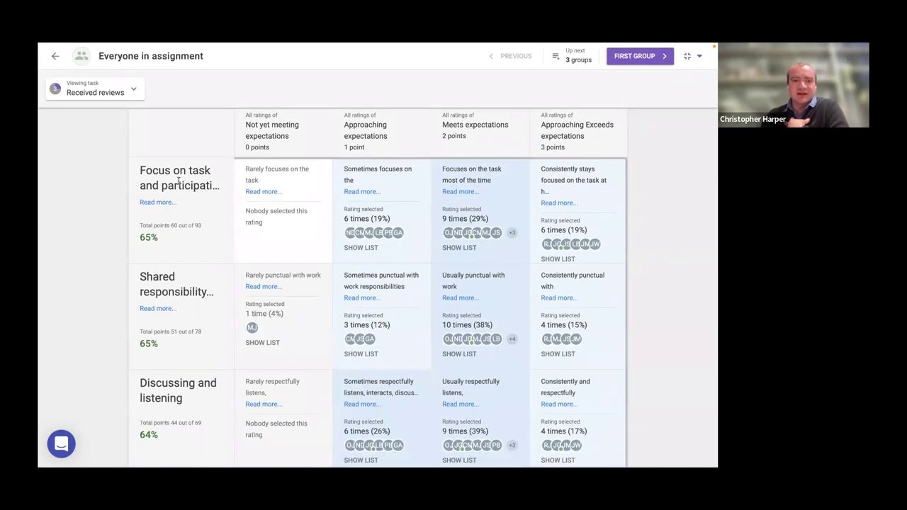
pyautogui.scroll(-1, 179, 185)
pyautogui.scroll(-2, 173, 298)
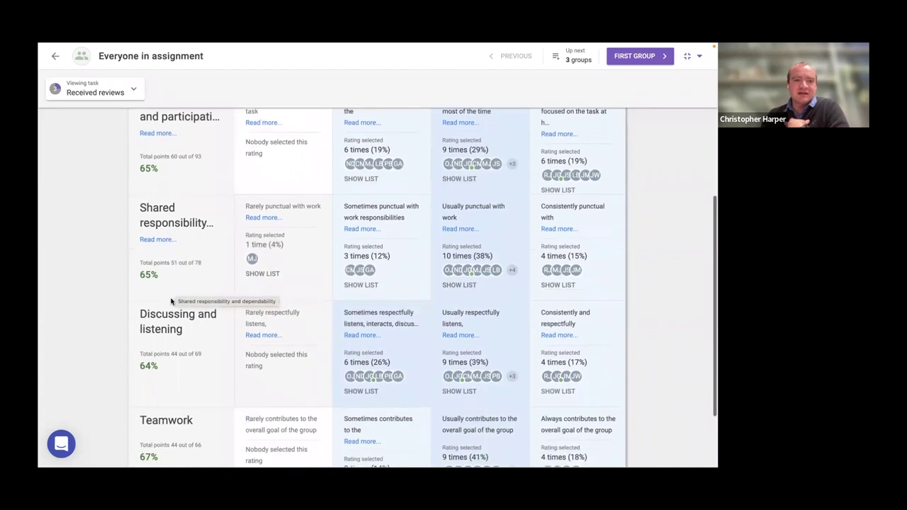
pyautogui.scroll(-2, 166, 348)
pyautogui.scroll(3, 164, 347)
pyautogui.scroll(3, 165, 348)
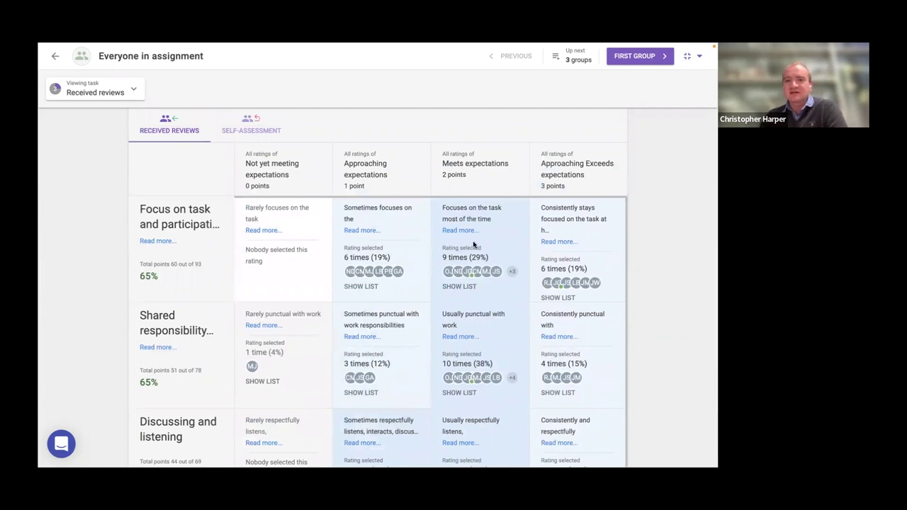
pyautogui.scroll(-1, 473, 245)
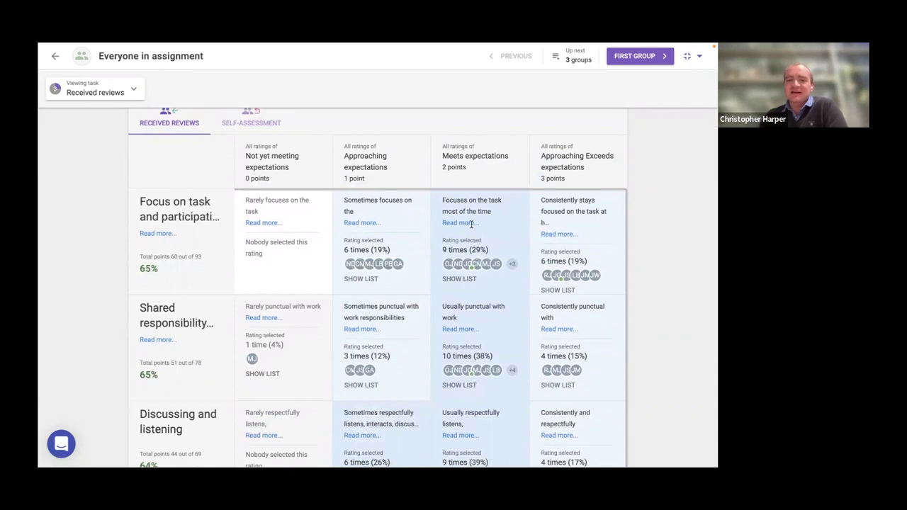
pyautogui.scroll(-5, 472, 224)
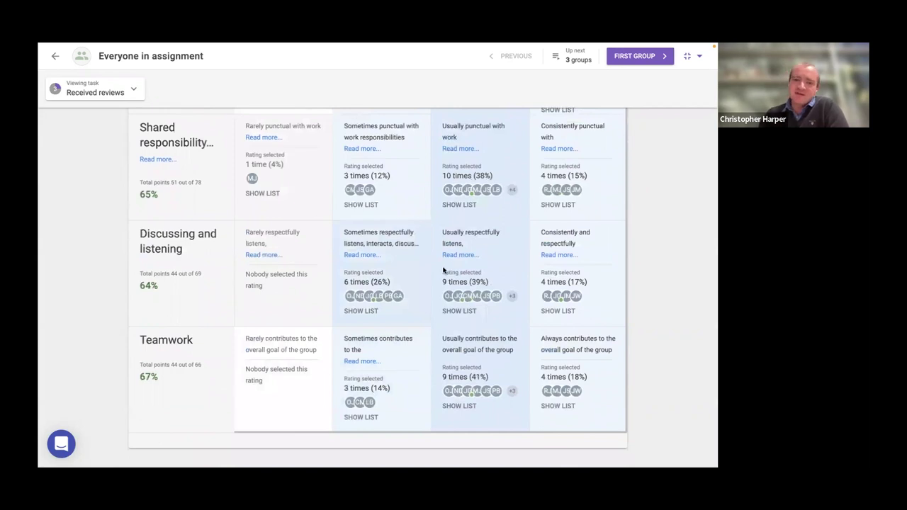
pyautogui.scroll(1, 443, 270)
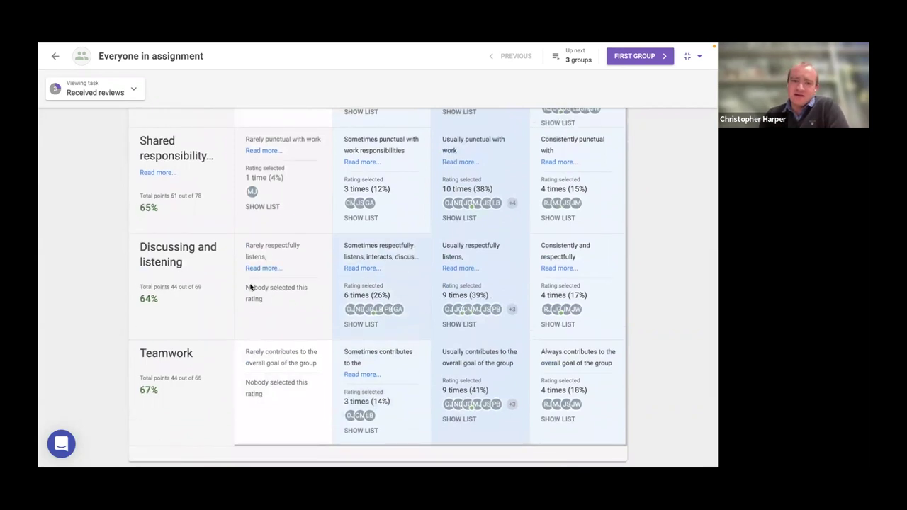
pyautogui.scroll(5, 296, 315)
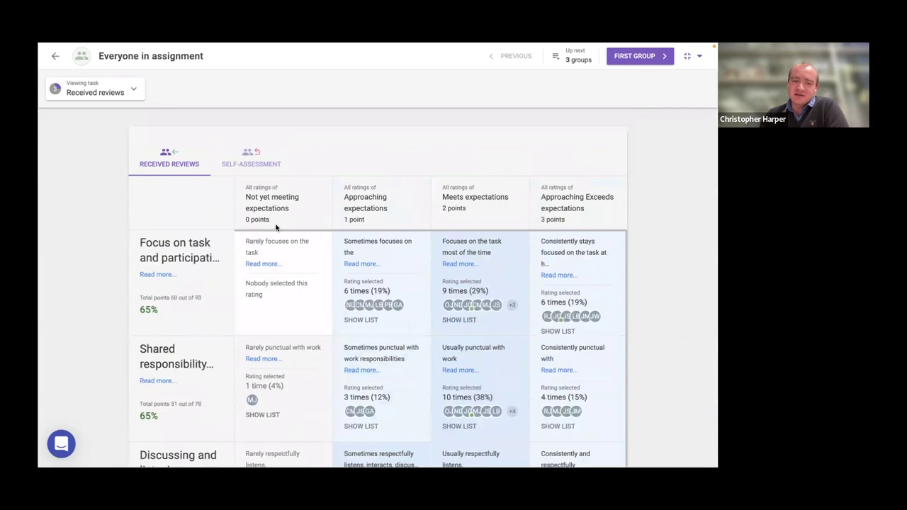
pyautogui.scroll(-5, 276, 228)
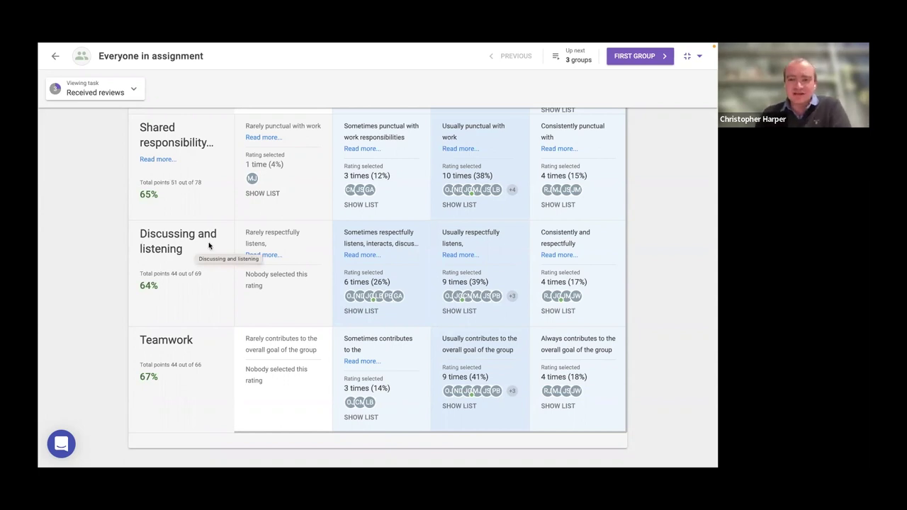
# Step: Return to the activity page and look through the grading columns of the Group contribution grading table
pyautogui.click(56, 57)
pyautogui.scroll(-5, 293, 279)
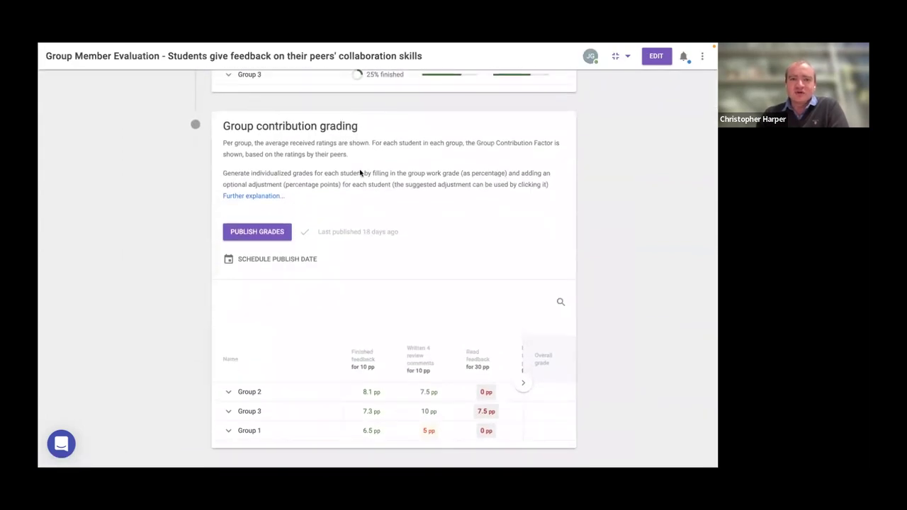
pyautogui.hscroll(5, 463, 402)
pyautogui.hscroll(5, 463, 402)
# Step: Expand Group 2 in the grading table and examine its members' criterion points, Group Contribution Factors, suggested adjustments and overall grades
pyautogui.click(249, 392)
pyautogui.scroll(-1, 258, 393)
pyautogui.hscroll(-5, 374, 346)
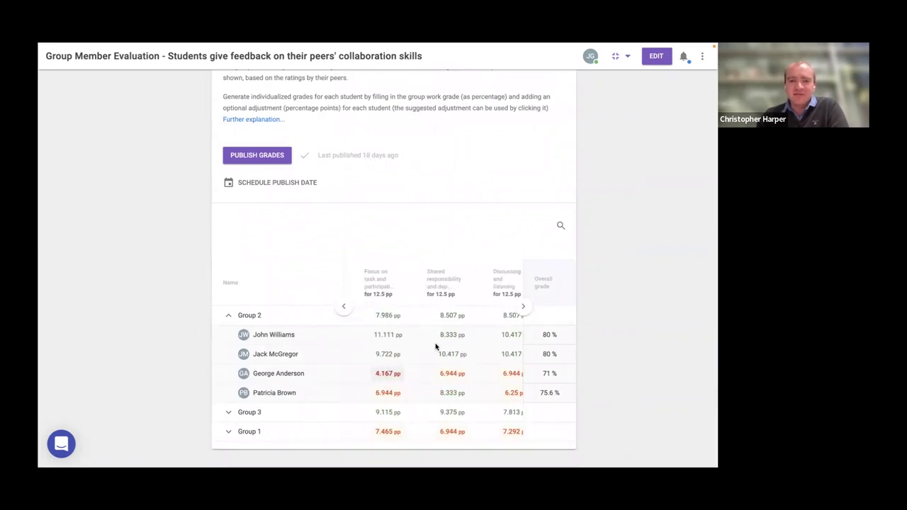
pyautogui.hscroll(5, 435, 346)
pyautogui.hscroll(5, 435, 346)
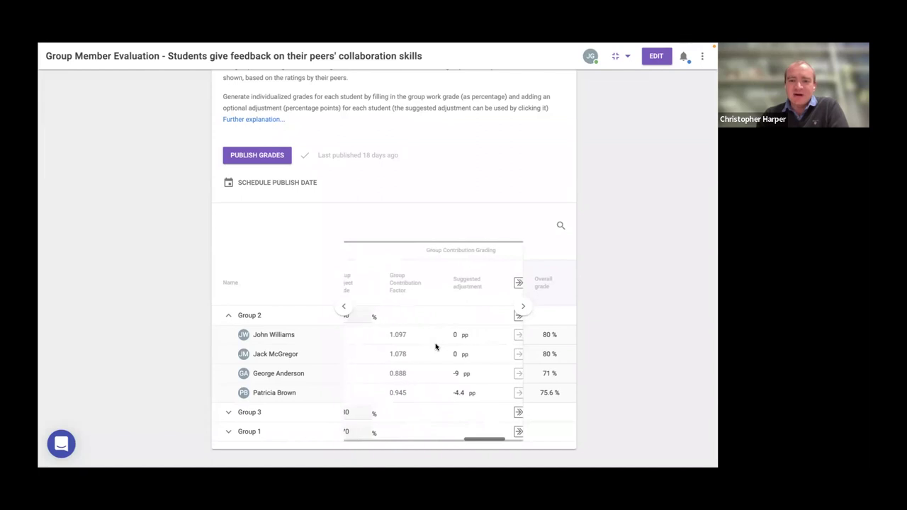
# Step: Examine Group 2's Group Contribution Factors alongside the suggested and applied grade adjustments, focusing on the member with the lowest factor
pyautogui.hscroll(-1, 434, 348)
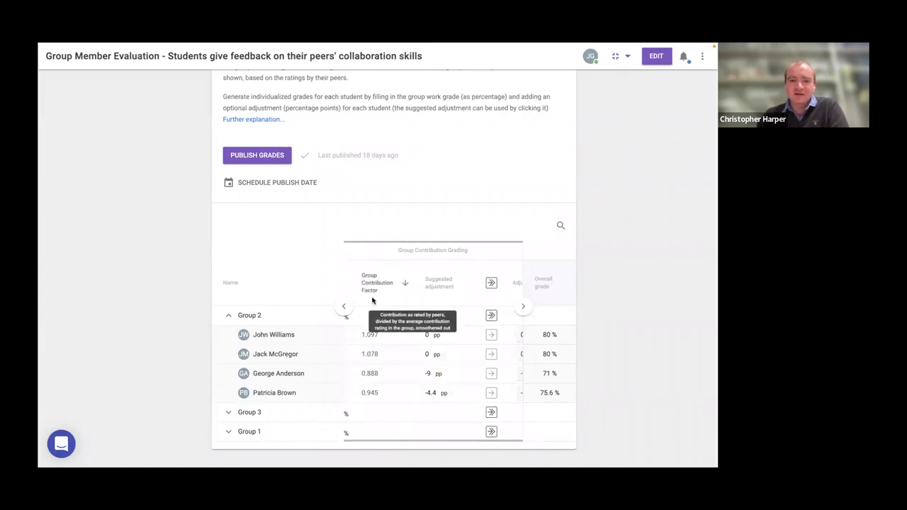
pyautogui.moveTo(380, 378); pyautogui.dragTo(360, 375)
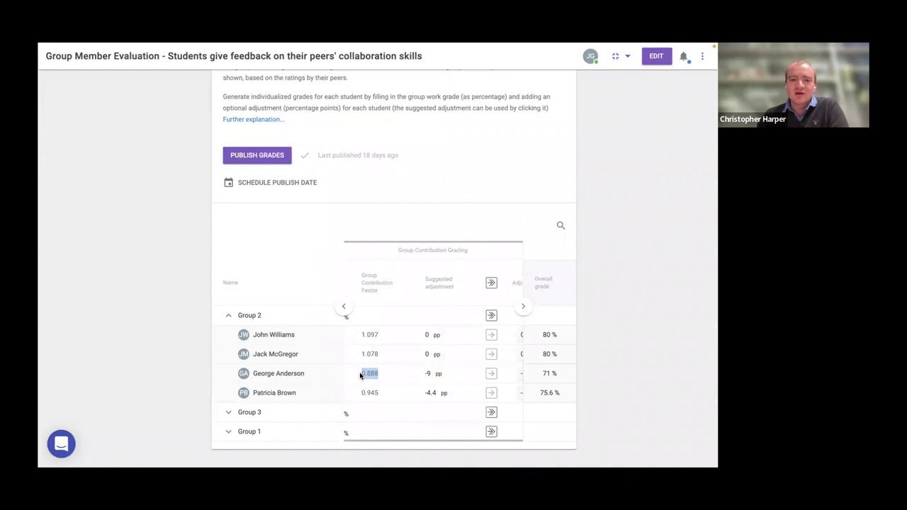
pyautogui.click(446, 374)
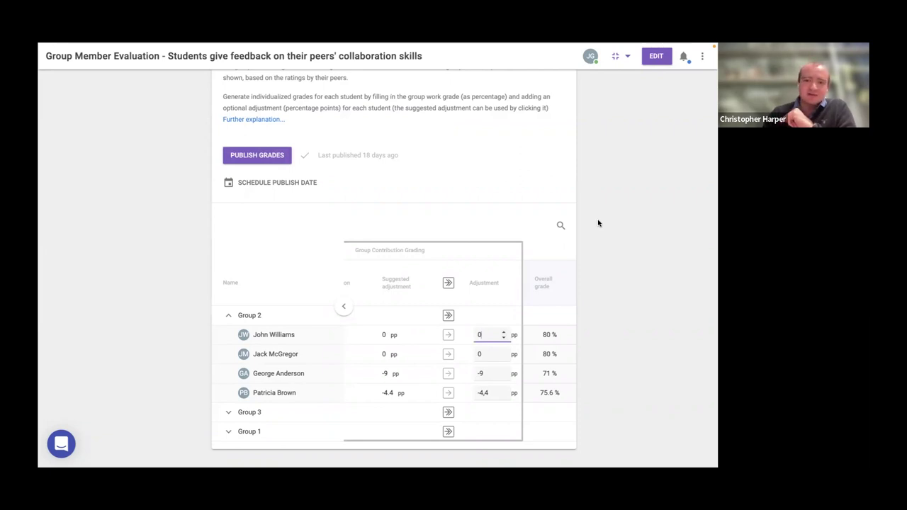
# Step: Review the overall student progress statistics and compare the average and self-assessment ratings in the Review progress overview
pyautogui.scroll(10, 598, 223)
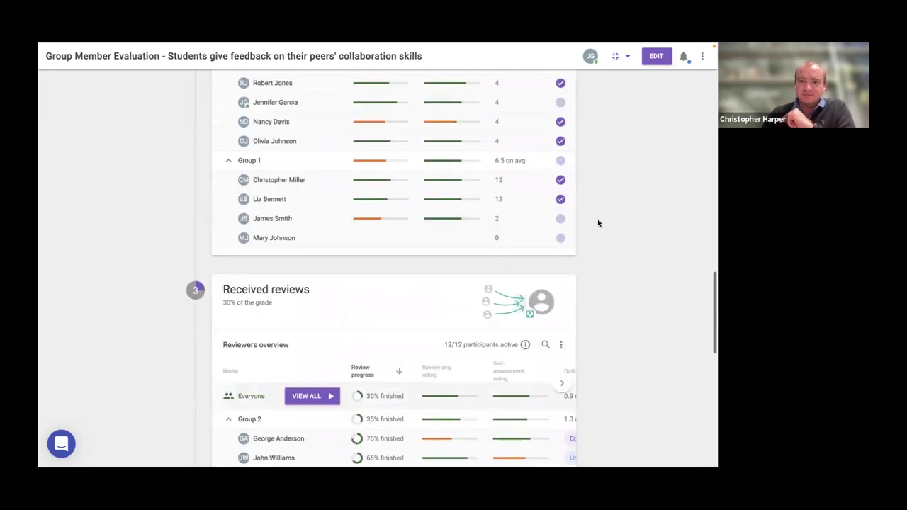
pyautogui.scroll(10, 598, 223)
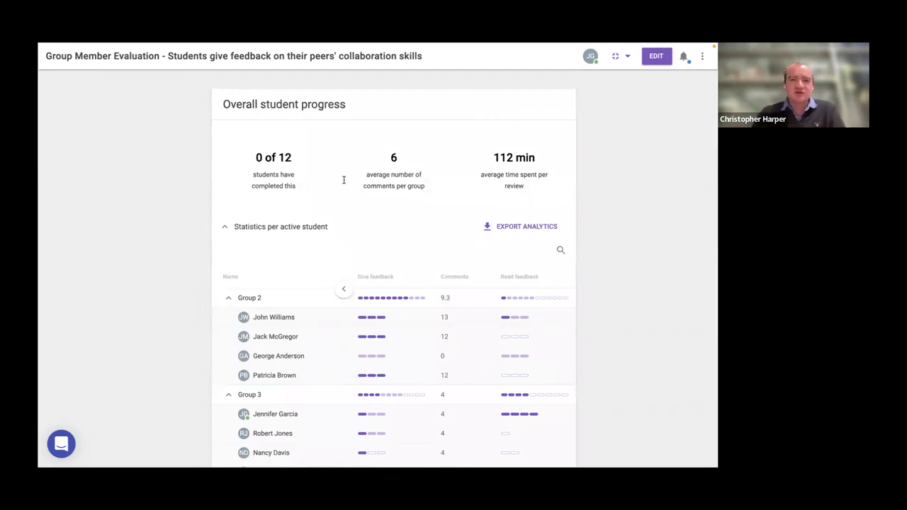
pyautogui.moveTo(386, 299)
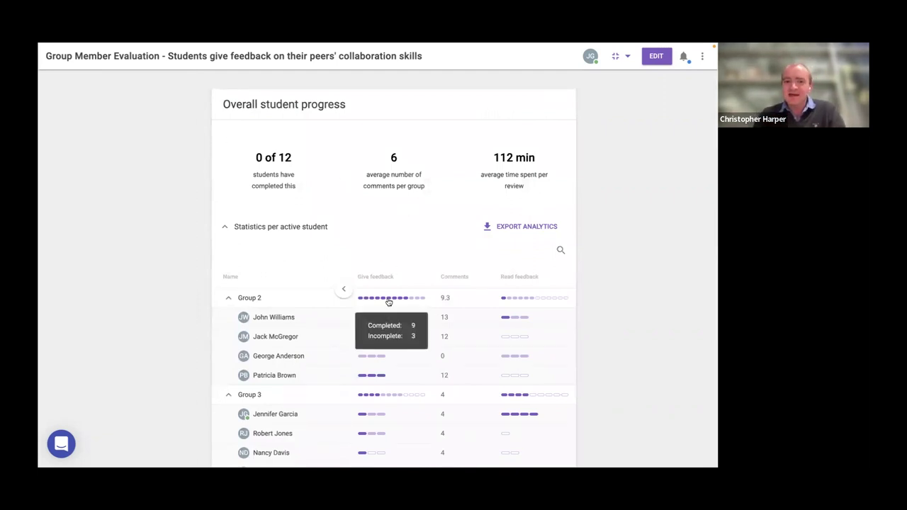
pyautogui.scroll(-5, 389, 300)
pyautogui.scroll(-5, 455, 287)
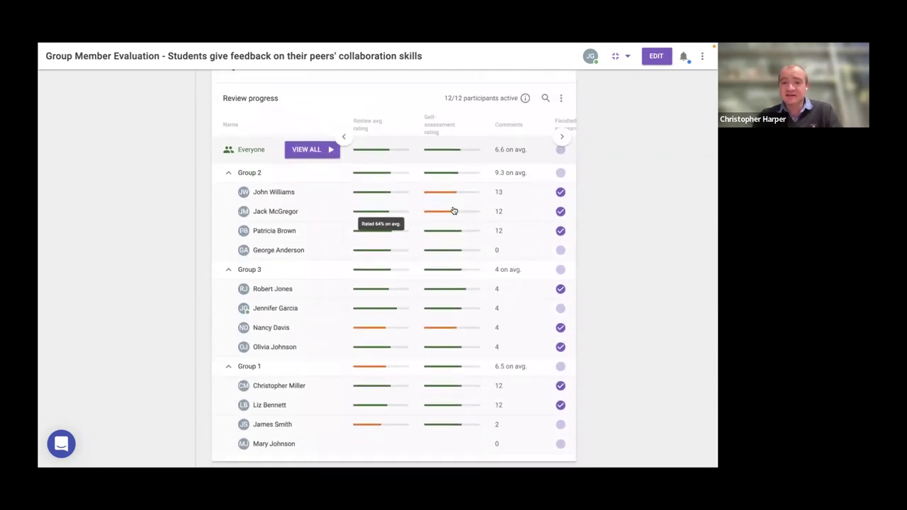
pyautogui.moveTo(392, 211)
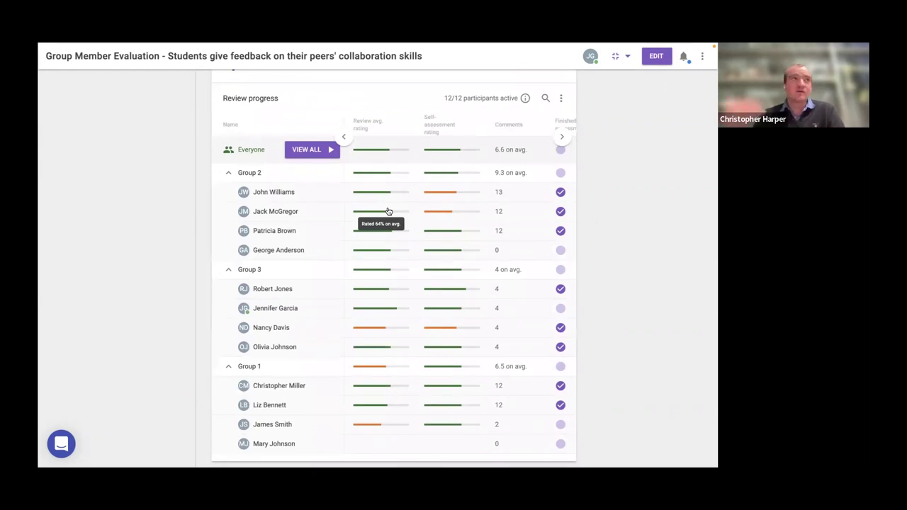
pyautogui.moveTo(464, 316)
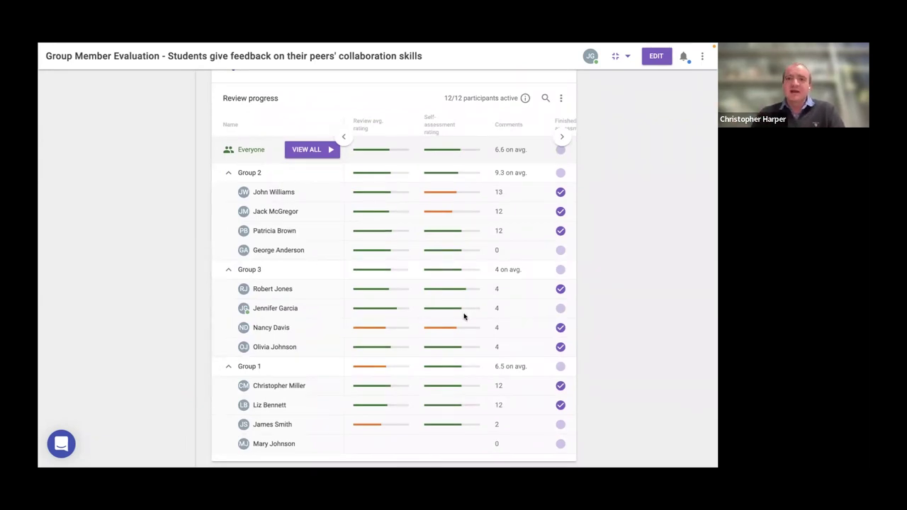
pyautogui.scroll(8, 465, 317)
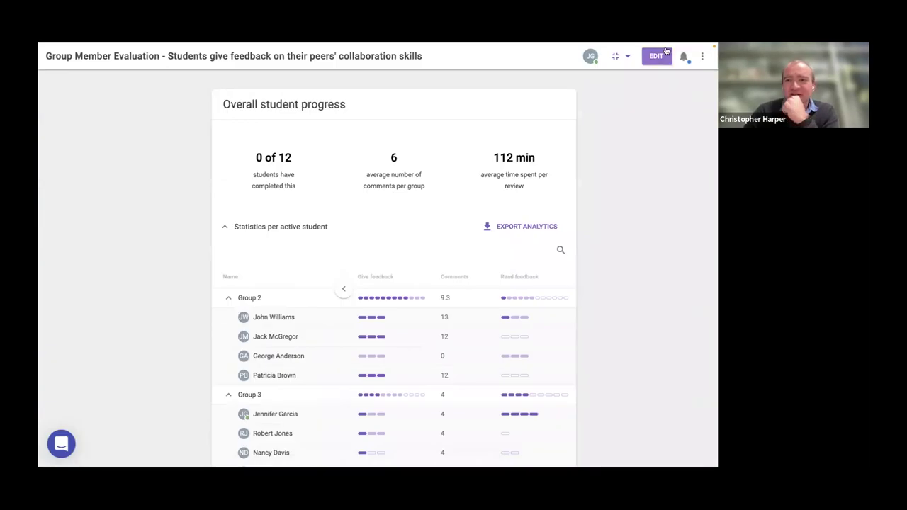
# Step: Open the activity for editing and examine the rubric section of the Given reviews feedback criteria
pyautogui.click(655, 57)
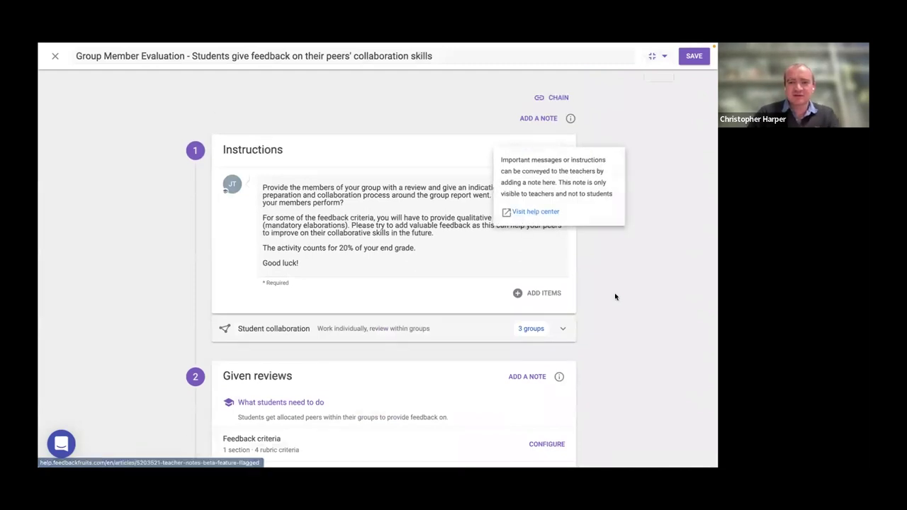
pyautogui.scroll(-2, 452, 204)
pyautogui.scroll(-5, 452, 204)
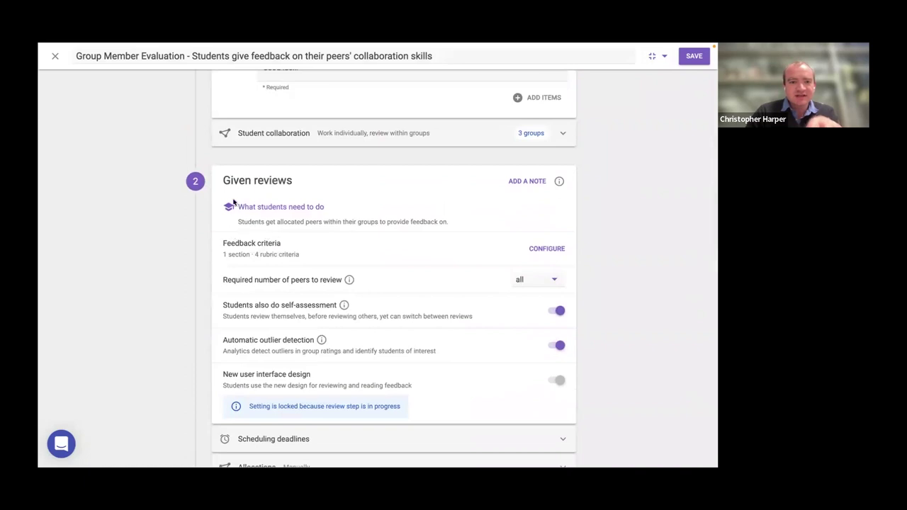
pyautogui.click(529, 248)
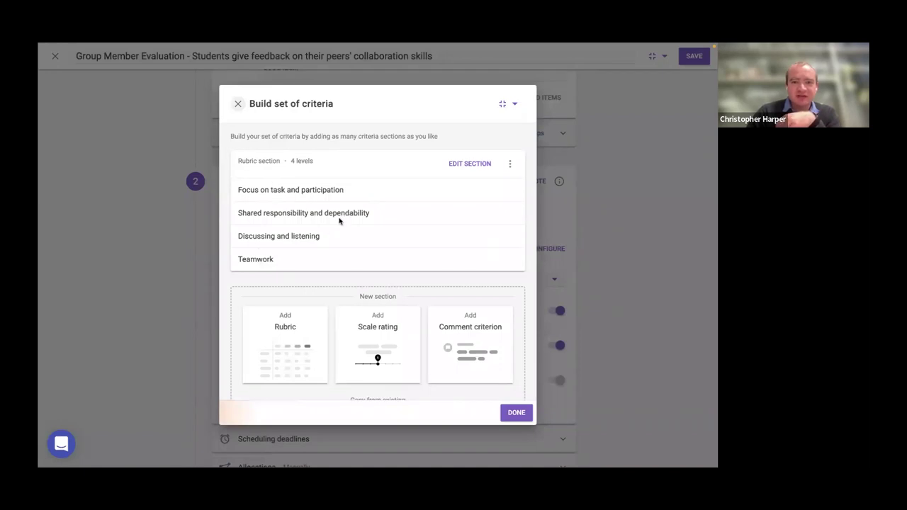
pyautogui.click(455, 165)
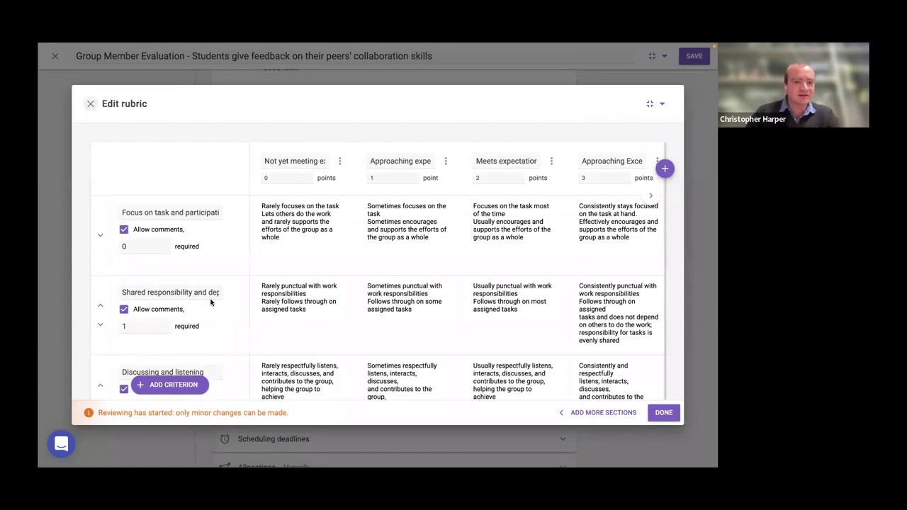
pyautogui.scroll(-5, 211, 302)
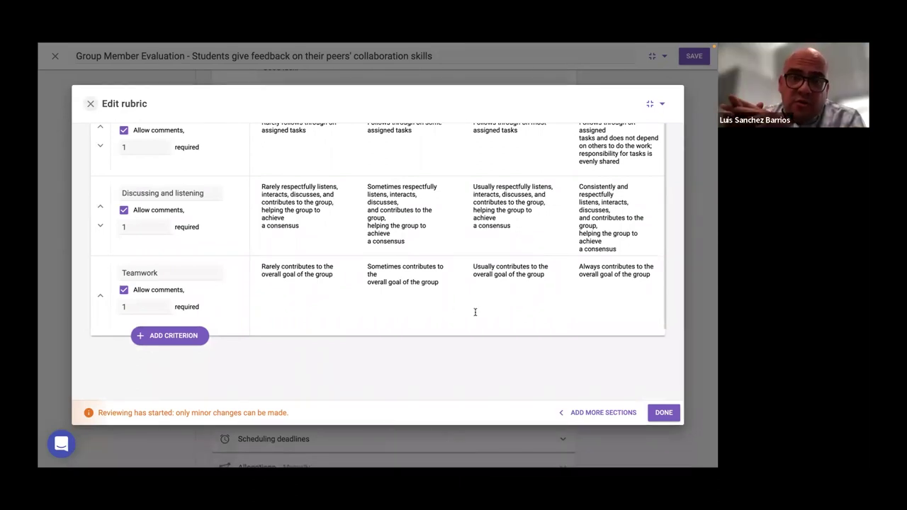
# Step: Switch to the student's view of the activity and continue reviewing under Give feedback to yourself and group members
pyautogui.hotkey('ctrl', 'Left')
pyautogui.hotkey('ctrl', 'Right')
pyautogui.scroll(1, 447, 312)
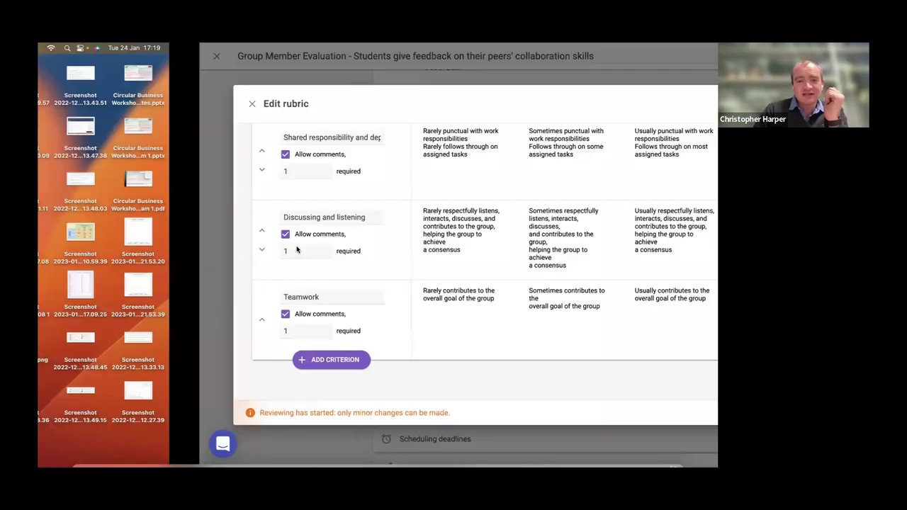
pyautogui.hotkey('ctrl', 'Right')
pyautogui.hotkey('ctrl', 'Right')
pyautogui.click(587, 153)
pyautogui.scroll(5, 634, 280)
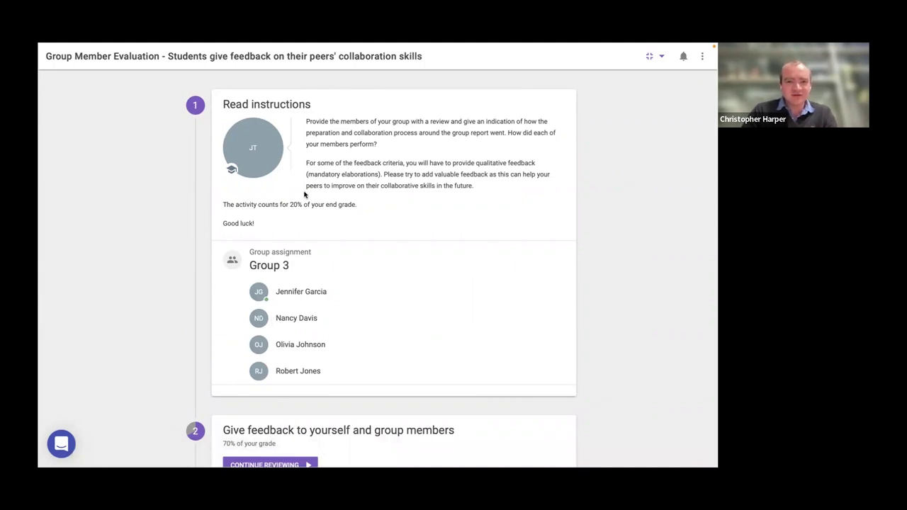
pyautogui.scroll(-3, 314, 174)
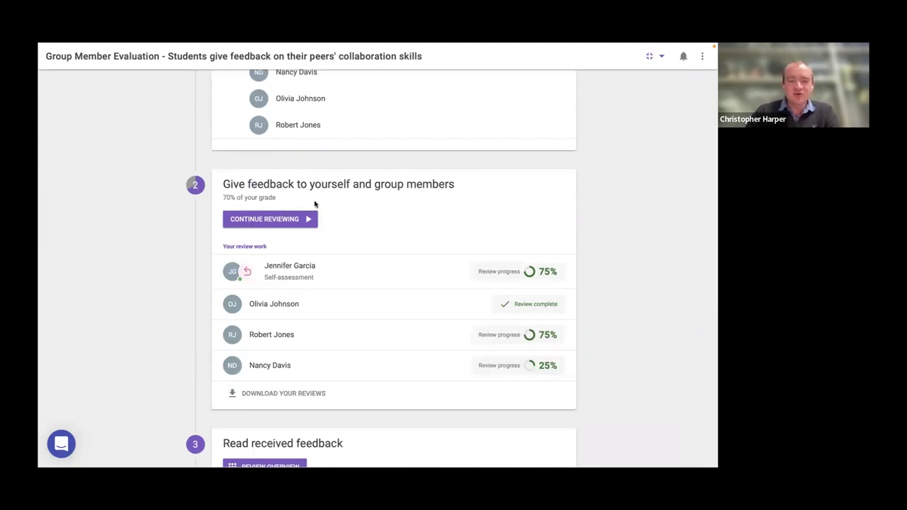
pyautogui.click(260, 221)
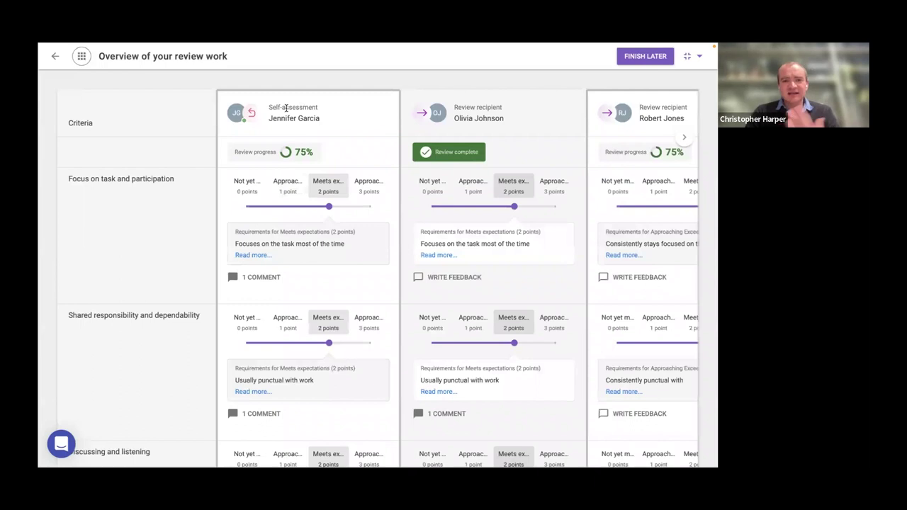
# Step: Rate Teamwork in the self-assessment as Not yet meeting expectations (0 points)
pyautogui.scroll(-1, 328, 192)
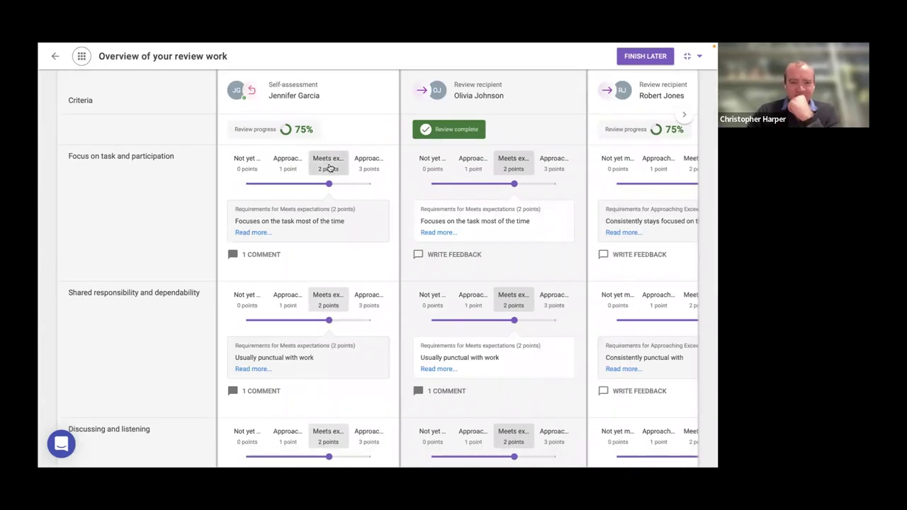
pyautogui.scroll(-5, 333, 253)
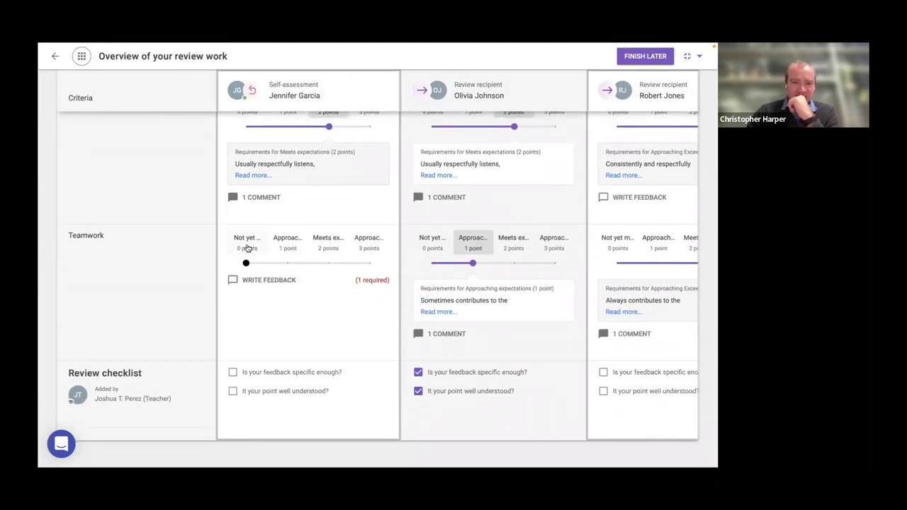
pyautogui.click(247, 249)
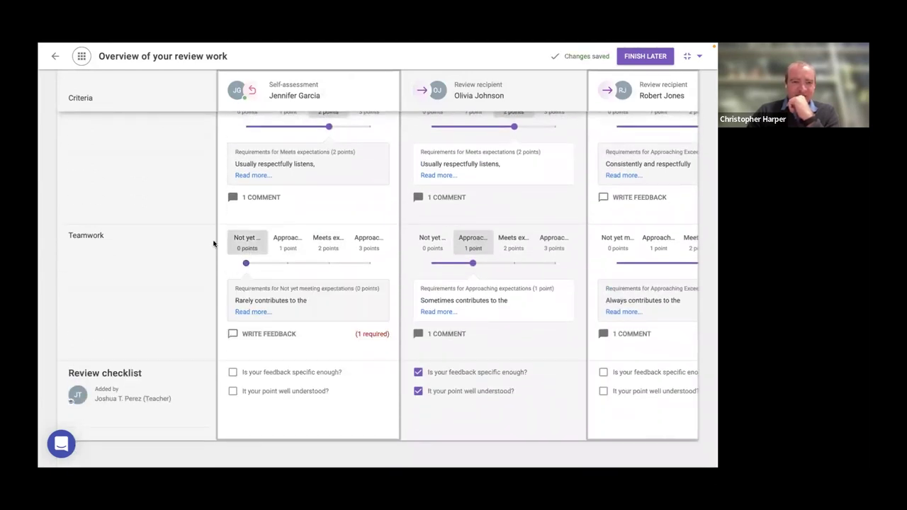
# Step: Post a Suggestion on the self-assessment's Teamwork: "I really didn't collaborate well with my study collfagues. Try to be more friendly next time"
pyautogui.click(265, 335)
pyautogui.click(339, 147)
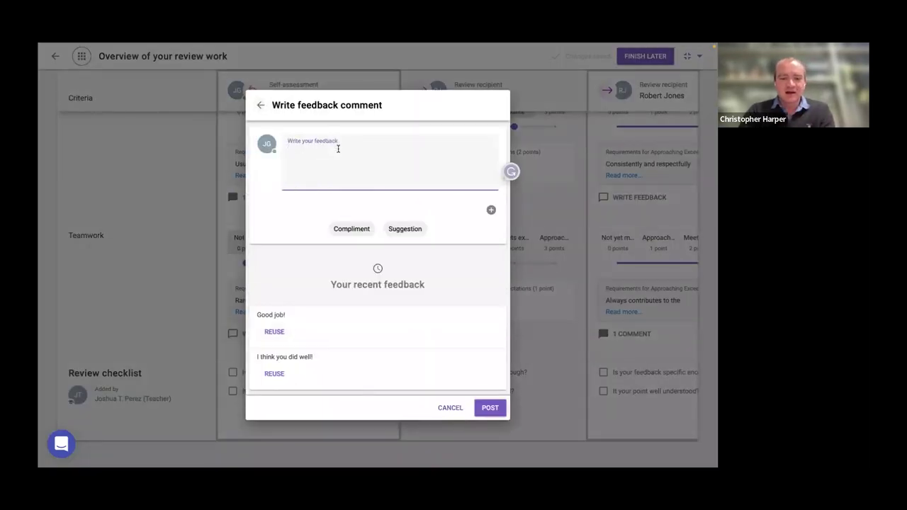
pyautogui.write('I really did')
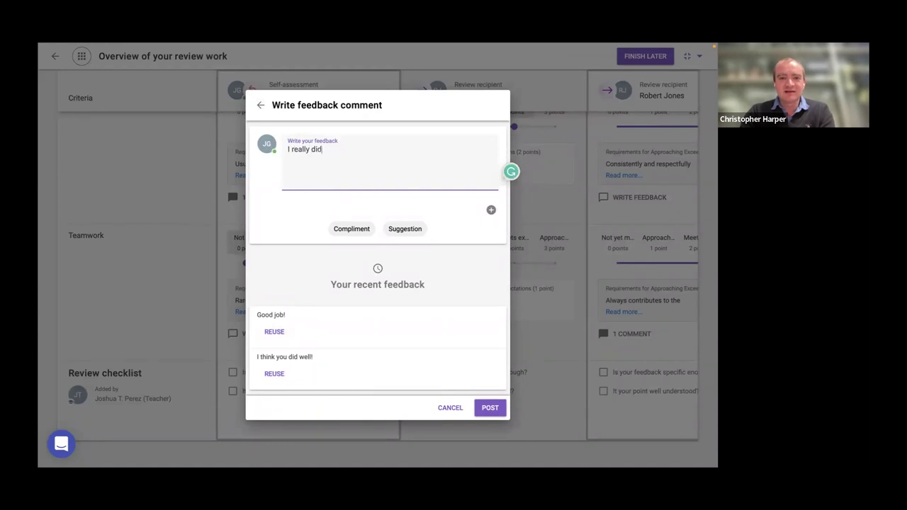
pyautogui.write("n't collaborate well with my study co")
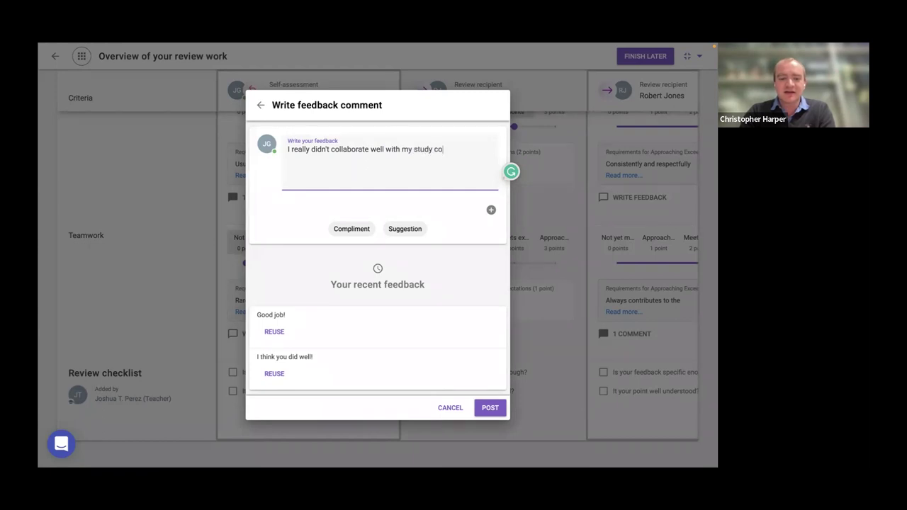
pyautogui.write('llfagues')
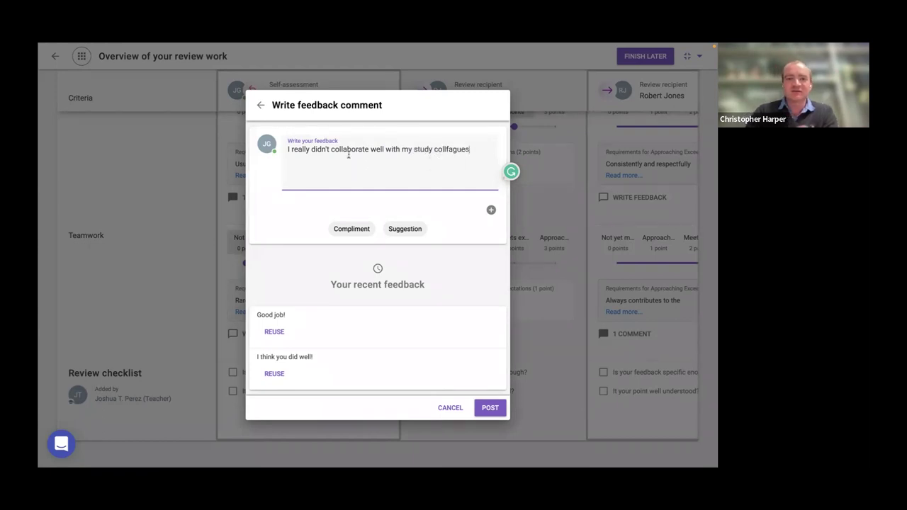
pyautogui.click(415, 235)
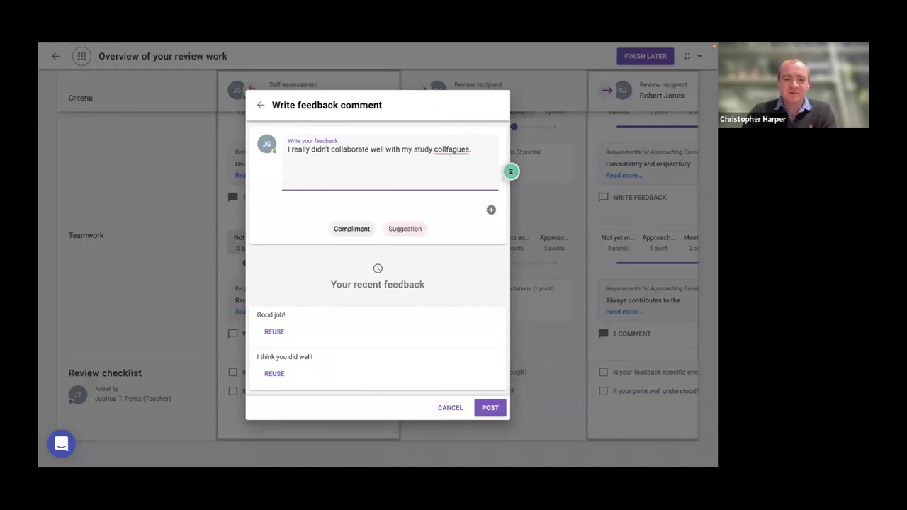
pyautogui.write('. Try to be more friendly next itme')
pyautogui.click(396, 234)
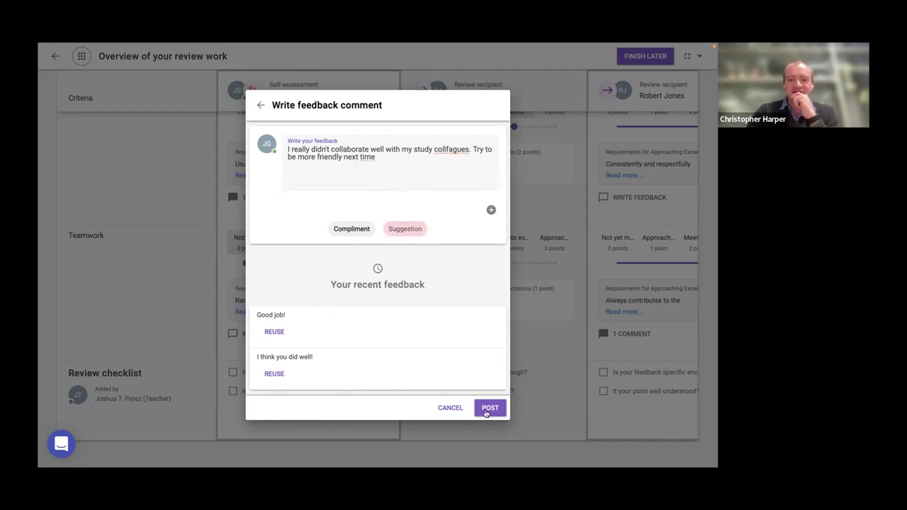
pyautogui.click(486, 409)
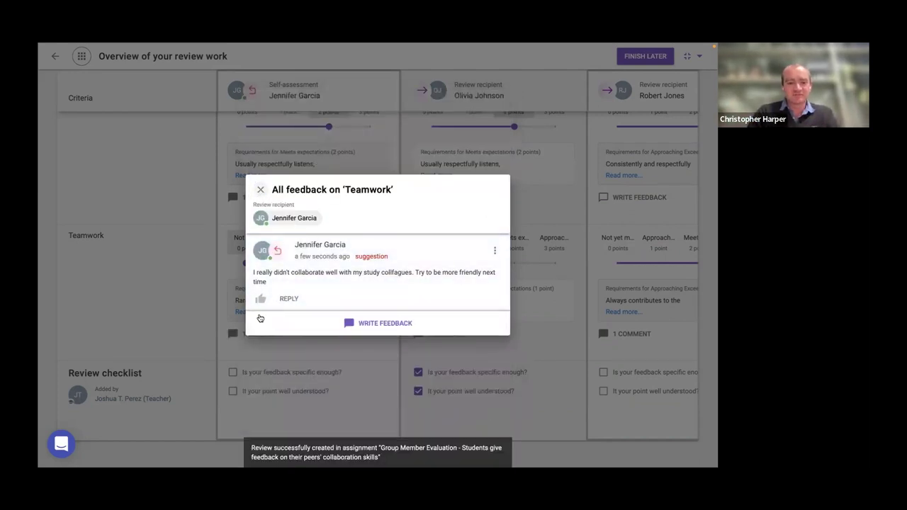
pyautogui.click(304, 358)
# Step: Rate the last review recipient's Shared responsibility and dependability as Approaching expectations (1 point)
pyautogui.scroll(5, 425, 198)
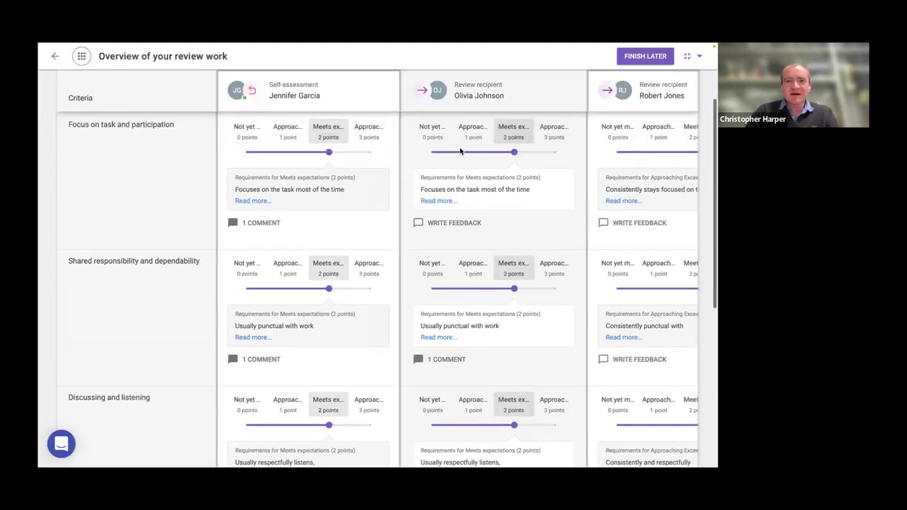
pyautogui.scroll(2, 468, 156)
pyautogui.scroll(-6, 498, 228)
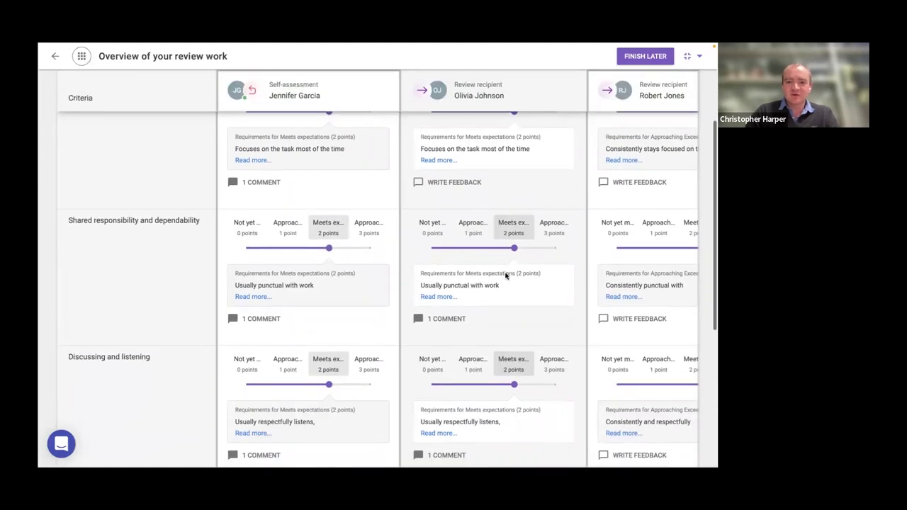
pyautogui.scroll(-2, 506, 275)
pyautogui.hscroll(5, 506, 276)
pyautogui.scroll(10, 571, 150)
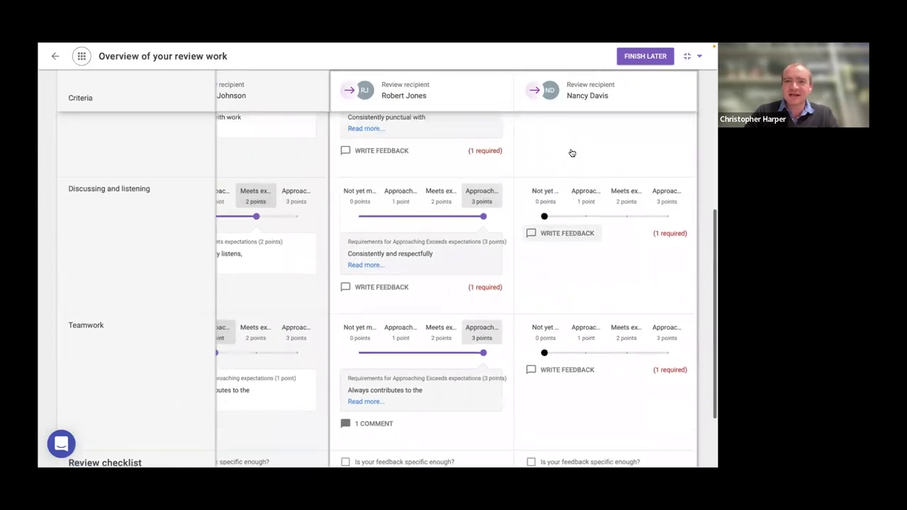
pyautogui.click(585, 342)
pyautogui.scroll(-1, 587, 383)
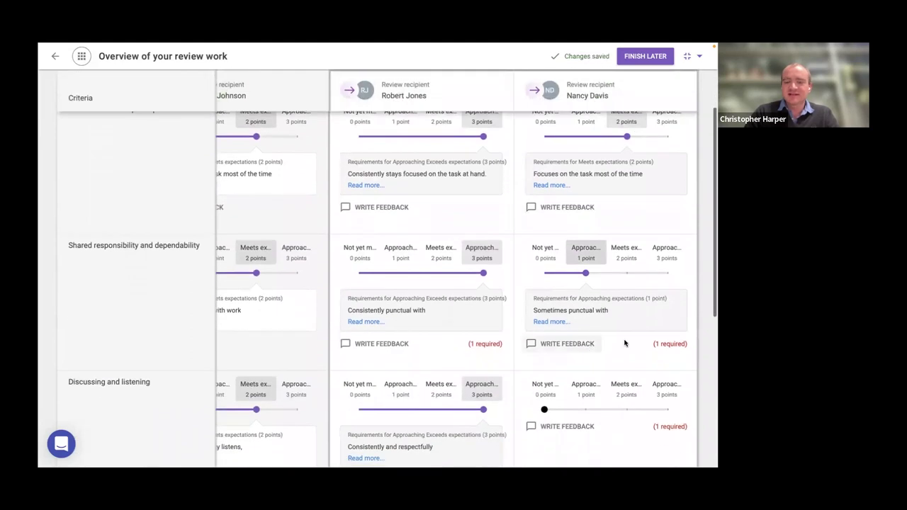
# Step: Post a Compliment on the last review recipient's Shared responsibility and dependability: "you took on tasks that you needed to."
pyautogui.click(568, 344)
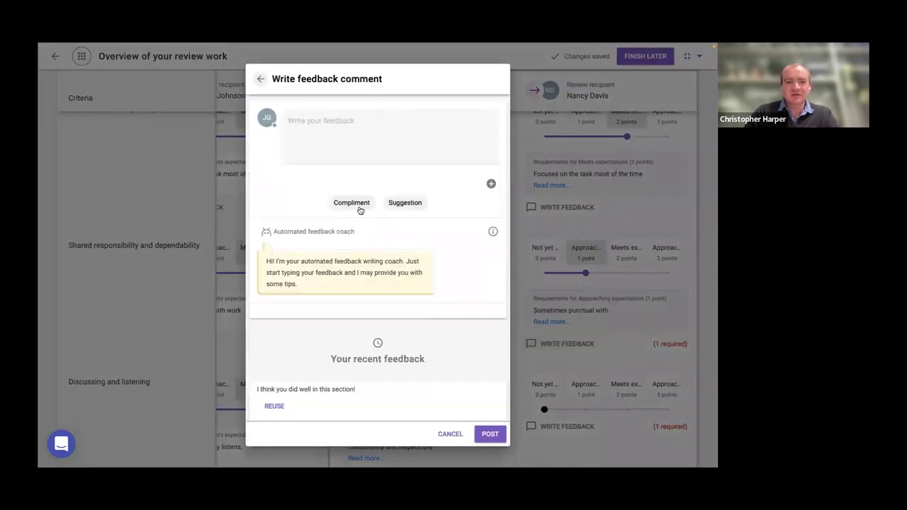
pyautogui.click(359, 139)
pyautogui.write('you ')
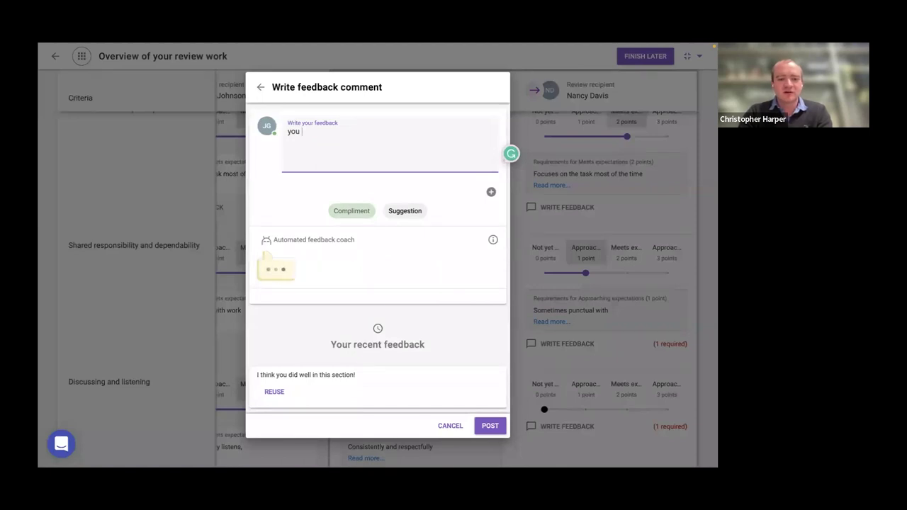
pyautogui.write('took on tasks')
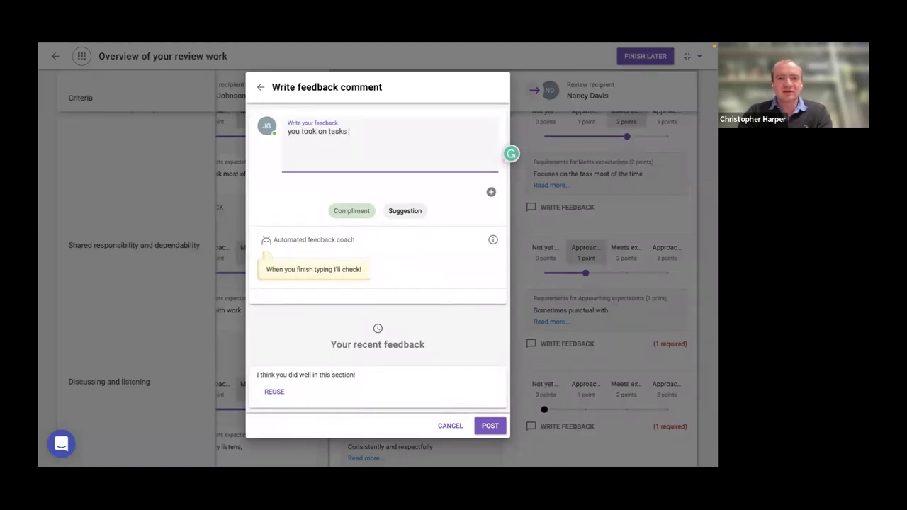
pyautogui.write(' that you needed to.')
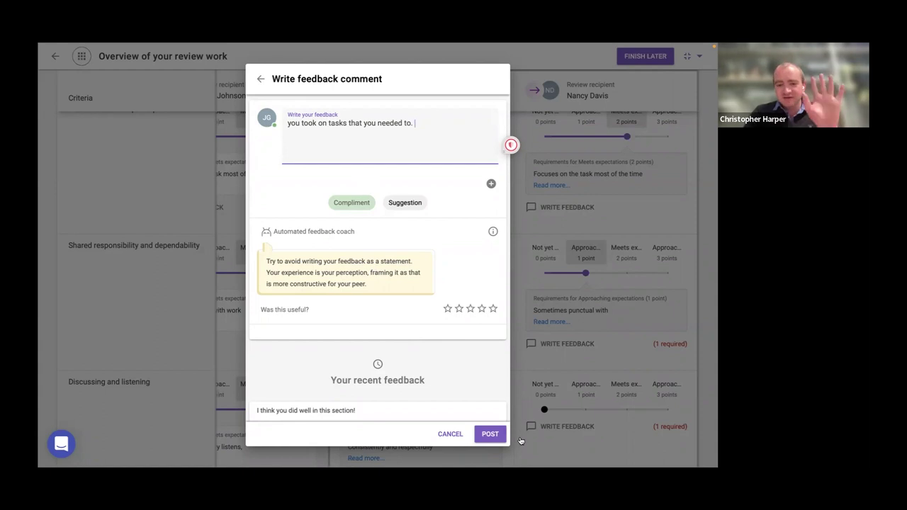
pyautogui.click(489, 434)
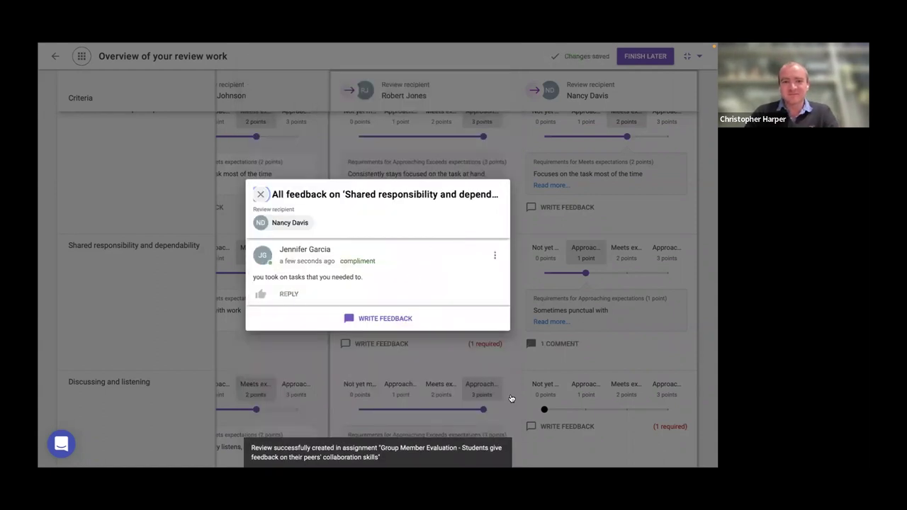
pyautogui.click(581, 294)
# Step: Leave the review work to finish later and open the review overview under Read received feedback
pyautogui.scroll(-3, 581, 294)
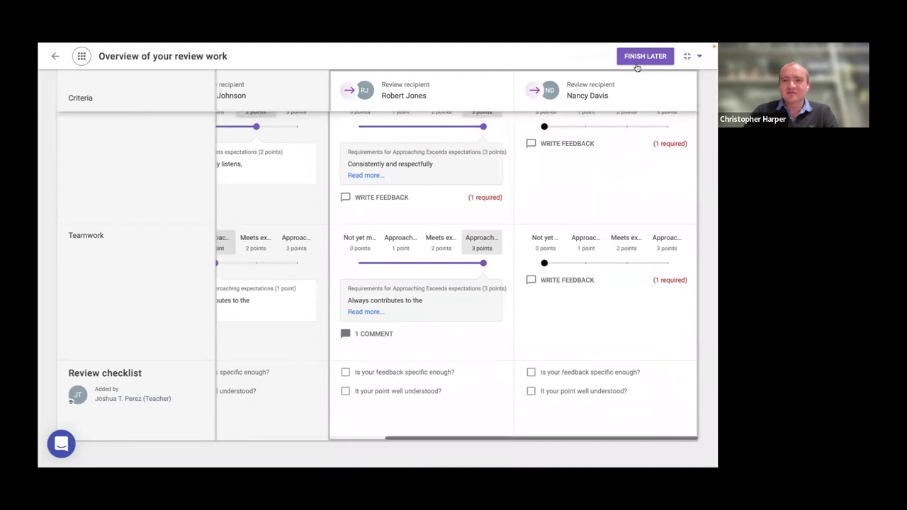
pyautogui.click(640, 61)
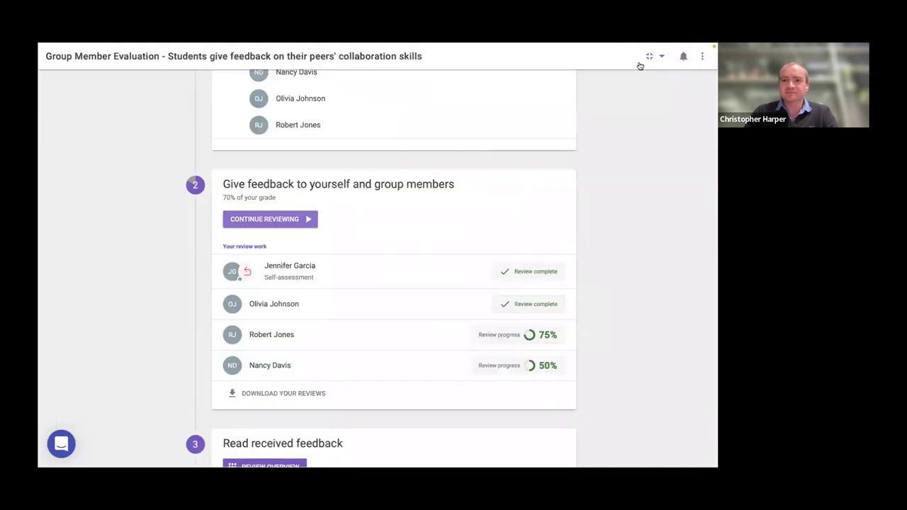
pyautogui.scroll(-3, 373, 231)
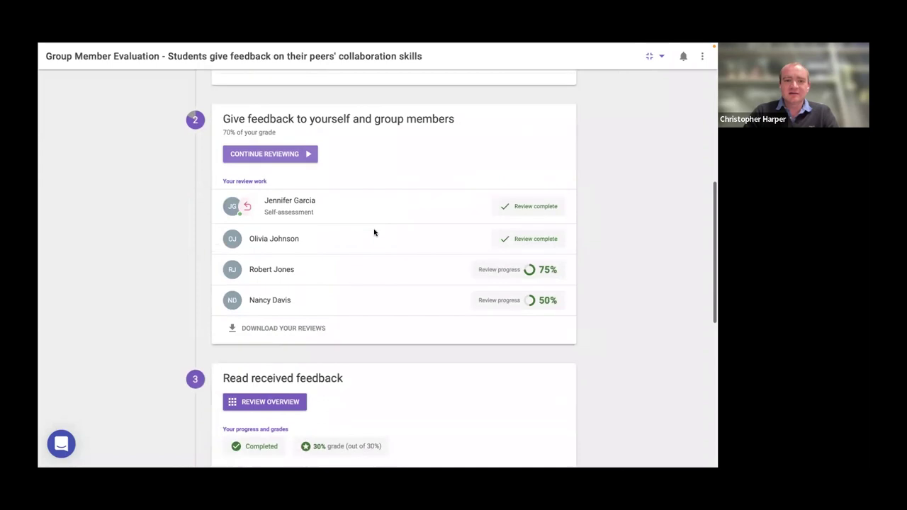
pyautogui.scroll(-1, 296, 248)
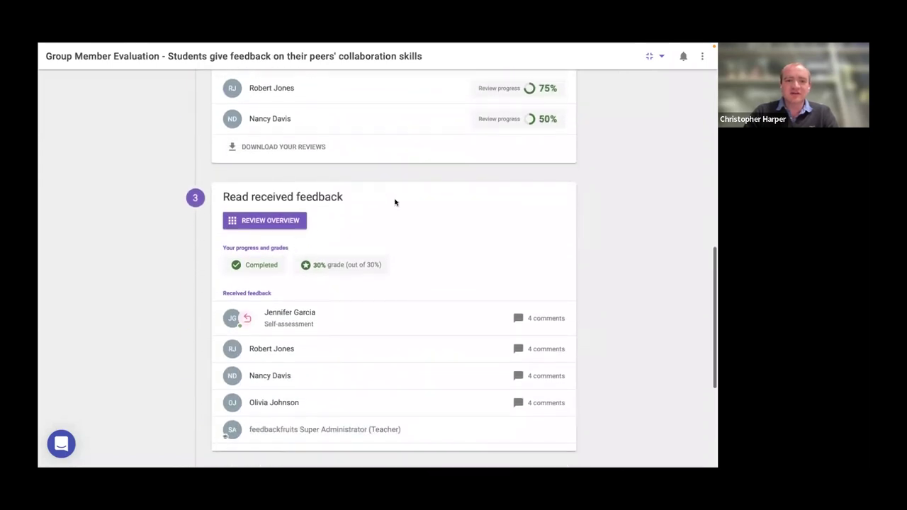
pyautogui.scroll(-1, 395, 202)
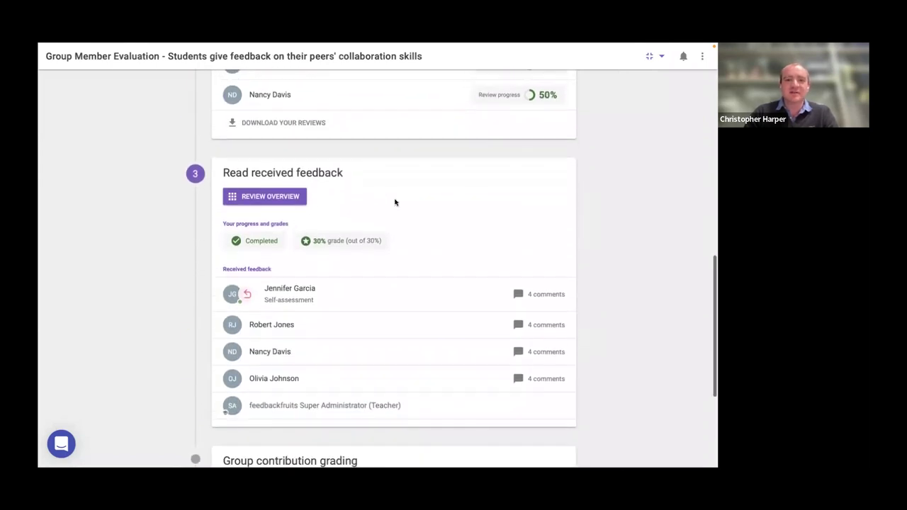
pyautogui.click(257, 198)
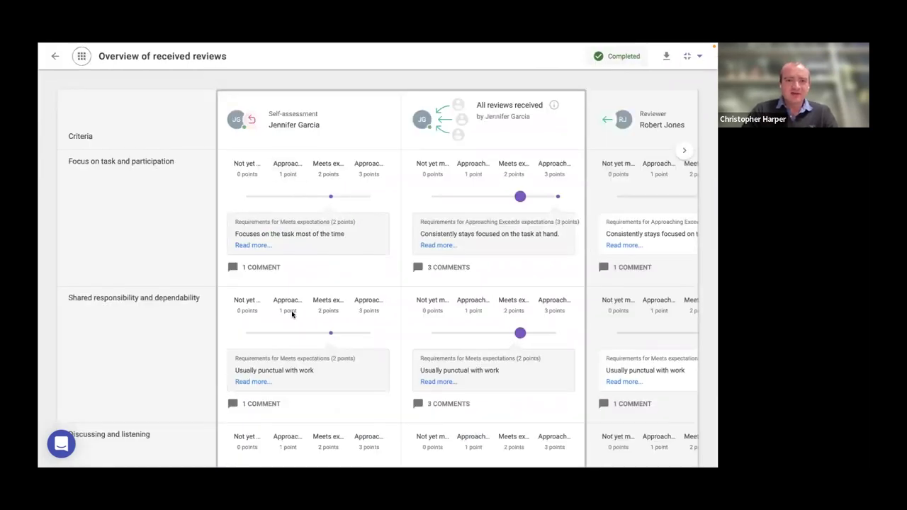
# Step: Compare the self-assessment with all reviews received for each criterion, from Focus on task and participation to Teamwork
pyautogui.scroll(-4, 291, 313)
pyautogui.scroll(4, 292, 313)
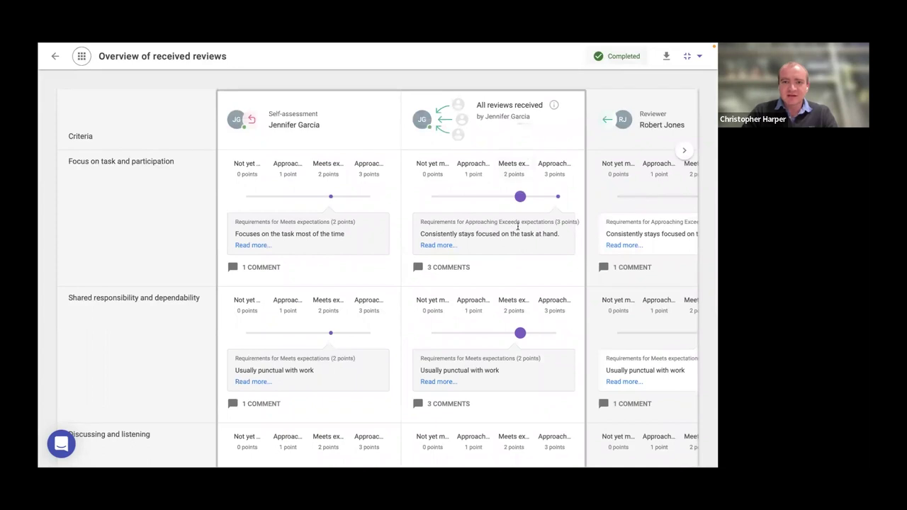
pyautogui.click(448, 268)
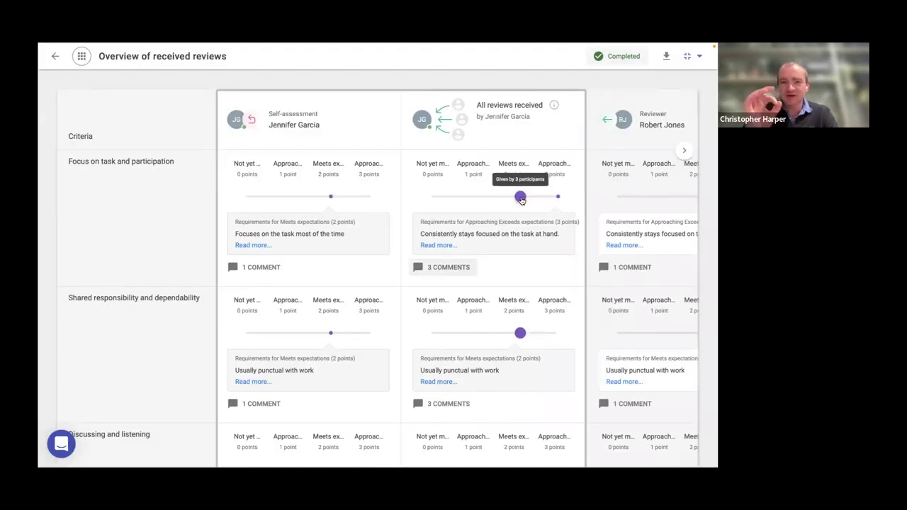
pyautogui.scroll(-2, 521, 200)
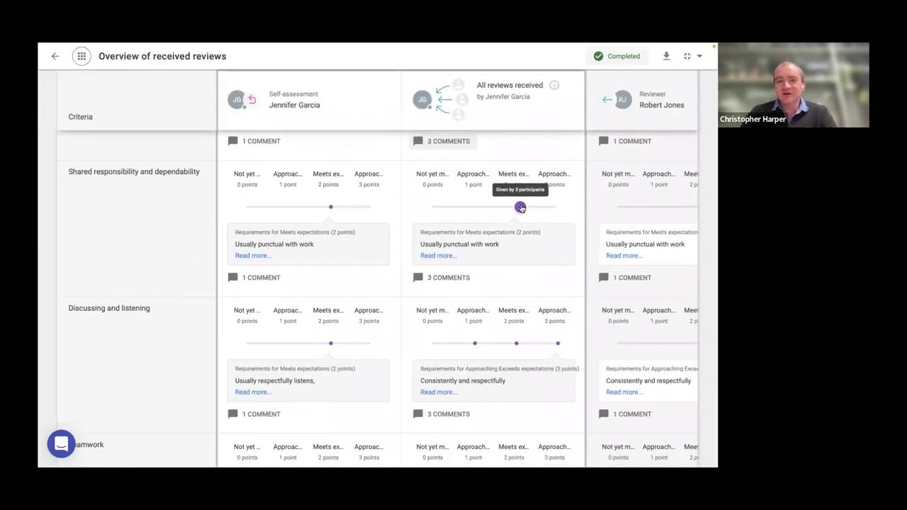
pyautogui.scroll(-2, 521, 207)
pyautogui.scroll(-1, 521, 206)
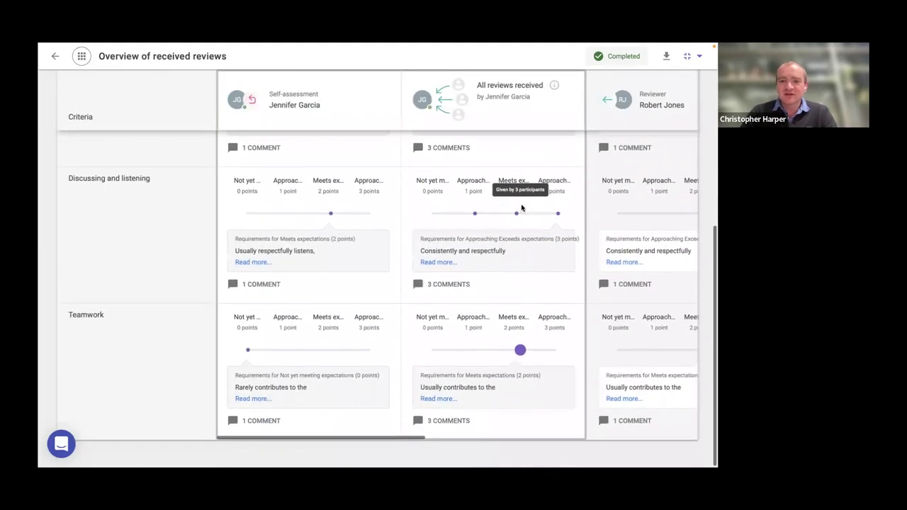
# Step: Examine the individual reviewers' ratings across the criteria alongside the combined received reviews
pyautogui.hscroll(4, 520, 207)
pyautogui.hscroll(3, 521, 208)
pyautogui.scroll(3, 522, 208)
pyautogui.scroll(1, 358, 231)
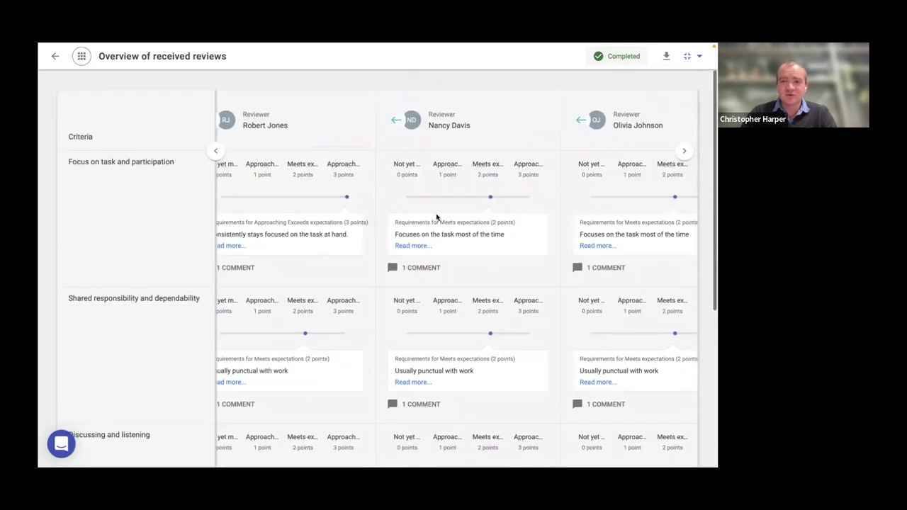
pyautogui.hscroll(-8, 358, 231)
pyautogui.hscroll(1, 356, 231)
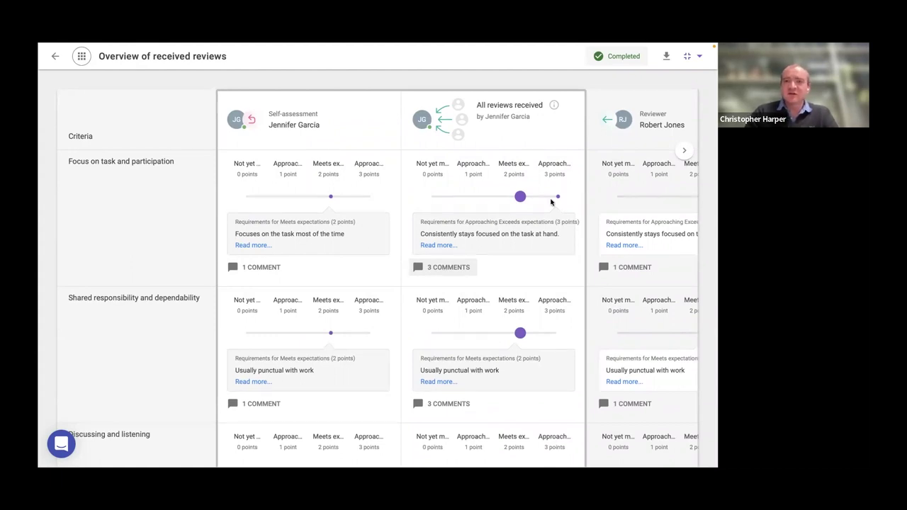
pyautogui.hscroll(3, 551, 202)
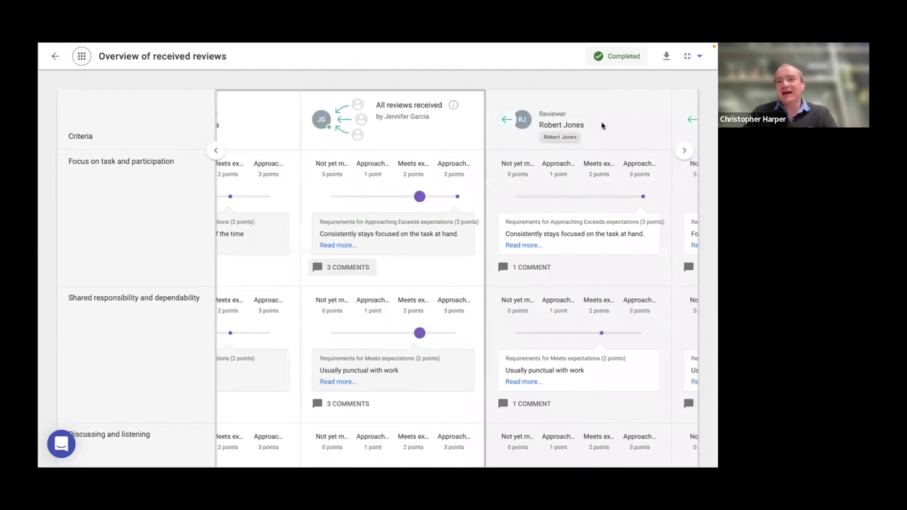
pyautogui.hscroll(1, 598, 126)
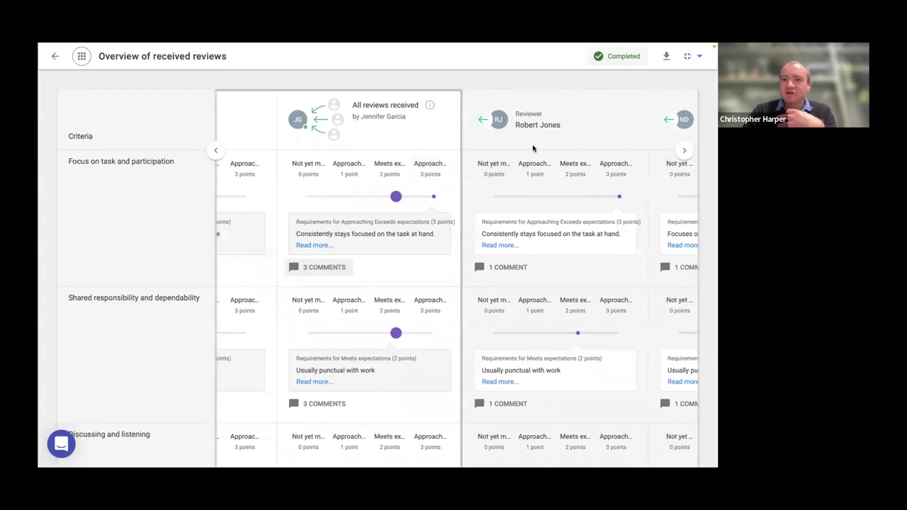
pyautogui.hscroll(1, 533, 148)
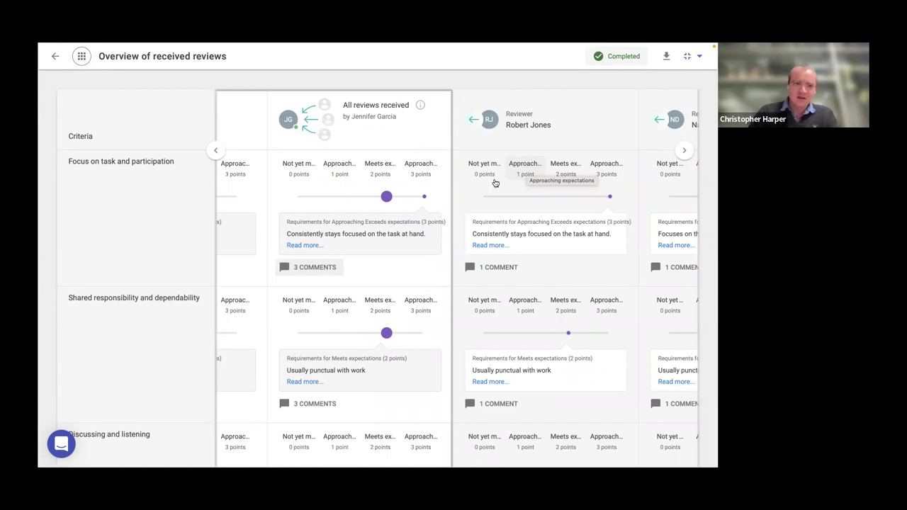
pyautogui.scroll(-3, 465, 285)
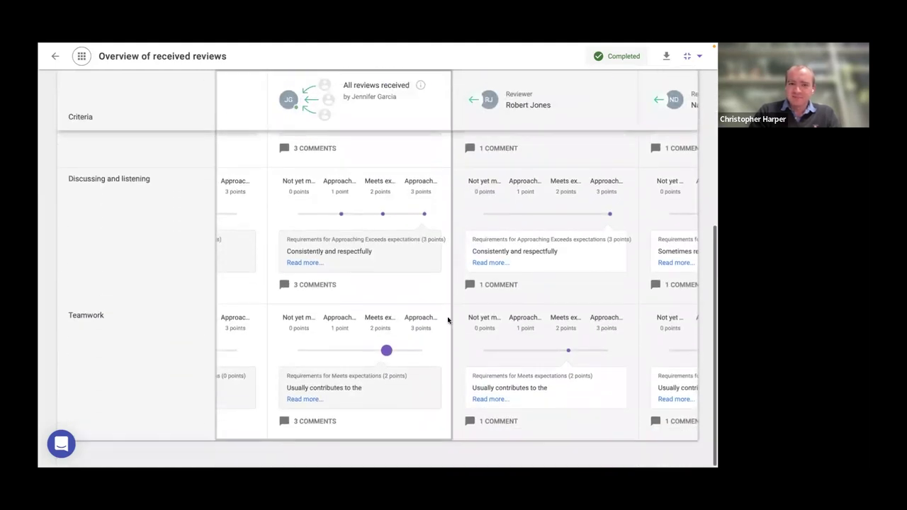
# Step: Return to the activity page and examine the Group contribution grading, including received ratings and the teacher's grade adjustment
pyautogui.click(56, 56)
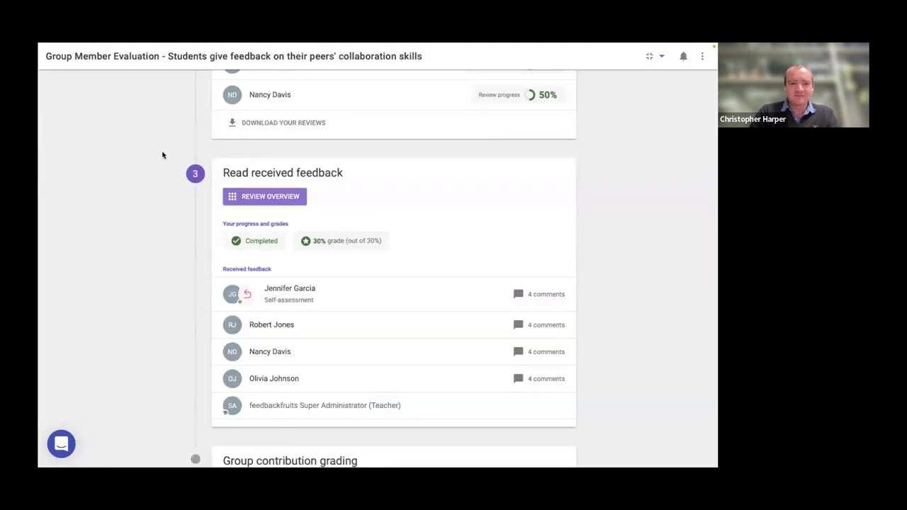
pyautogui.scroll(-3, 162, 155)
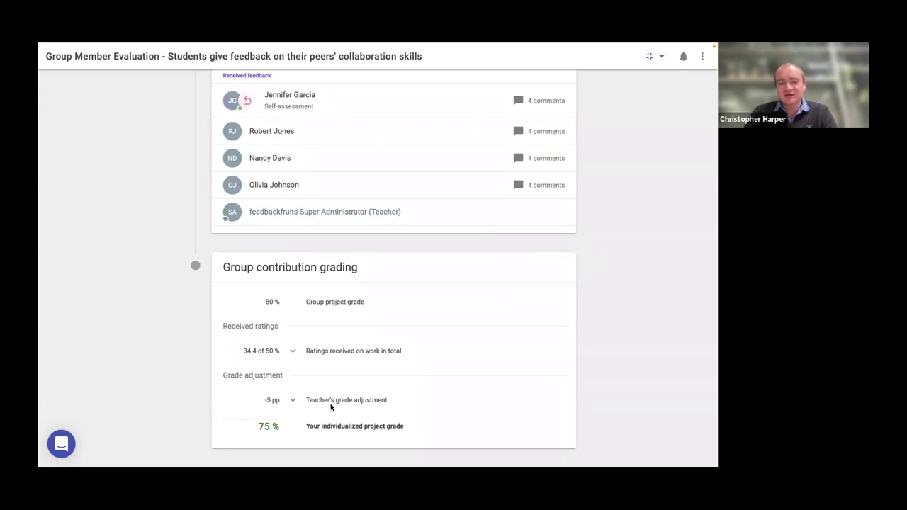
pyautogui.scroll(-2, 331, 407)
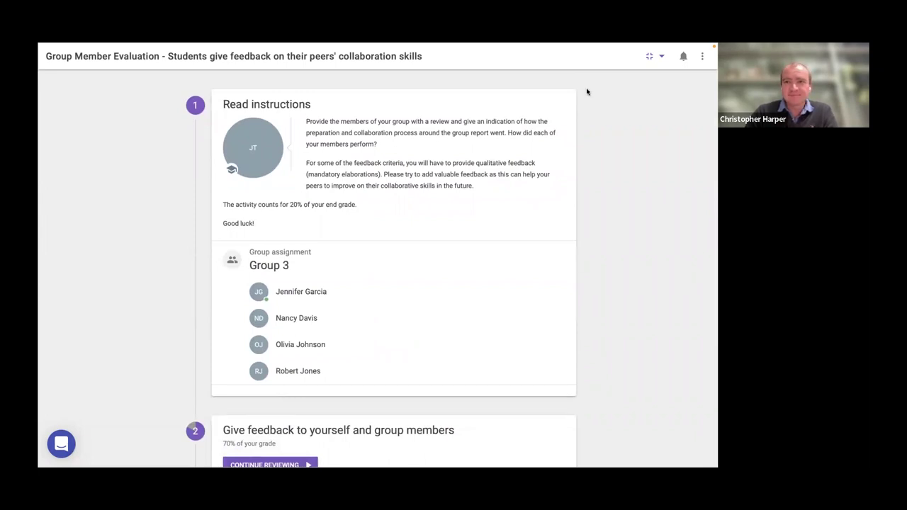
# Step: Leave the student's fullscreen view, and in the teacher's view close the rubric editor and exit fullscreen
pyautogui.click(650, 58)
pyautogui.click(651, 60)
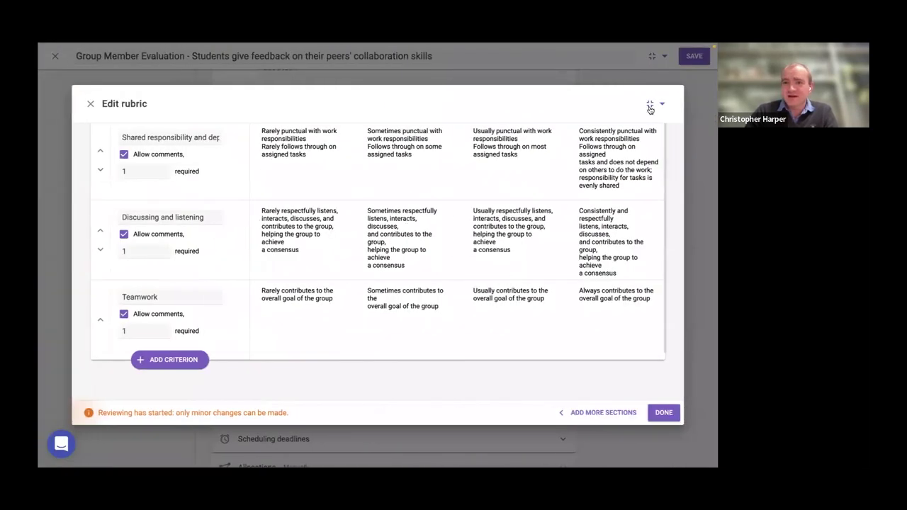
pyautogui.click(652, 106)
pyautogui.click(688, 199)
pyautogui.click(658, 56)
pyautogui.click(641, 60)
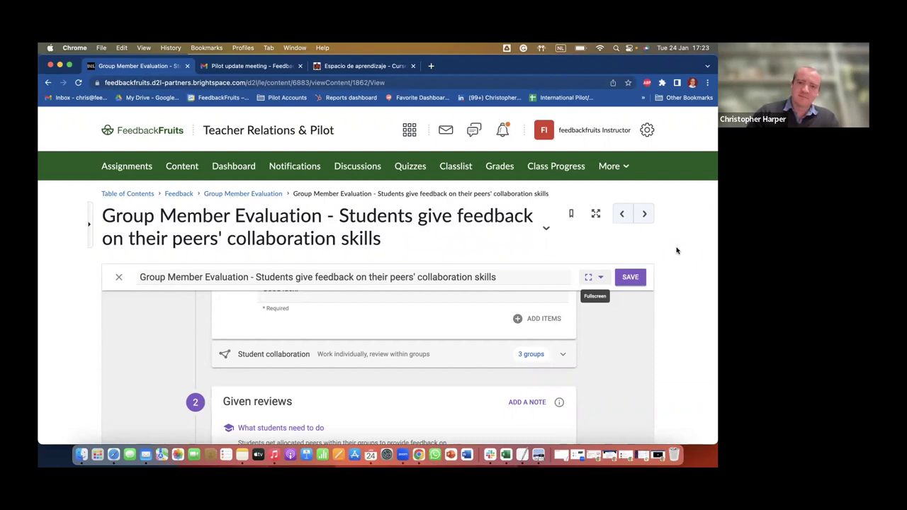
# Step: Switch to the Curso Feedback Fruits course and open its Espacio de aprendizaje from the course homepage
pyautogui.click(369, 66)
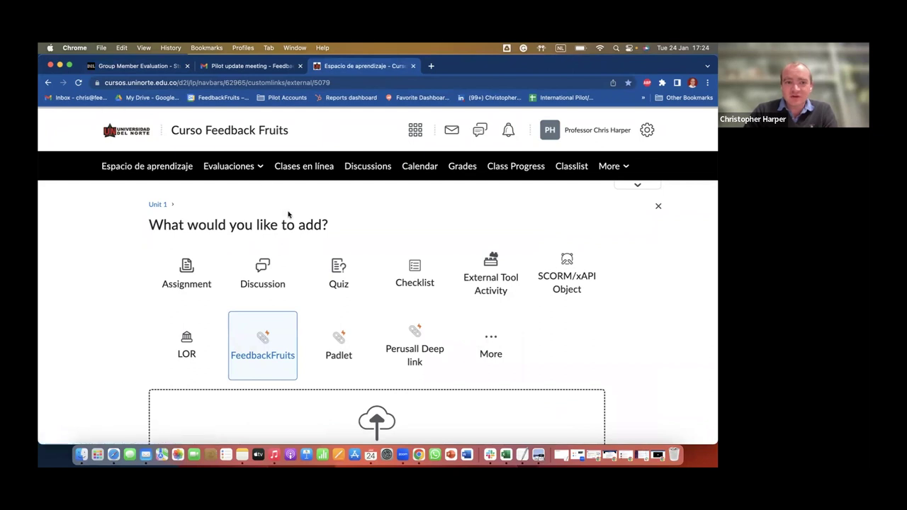
pyautogui.click(223, 132)
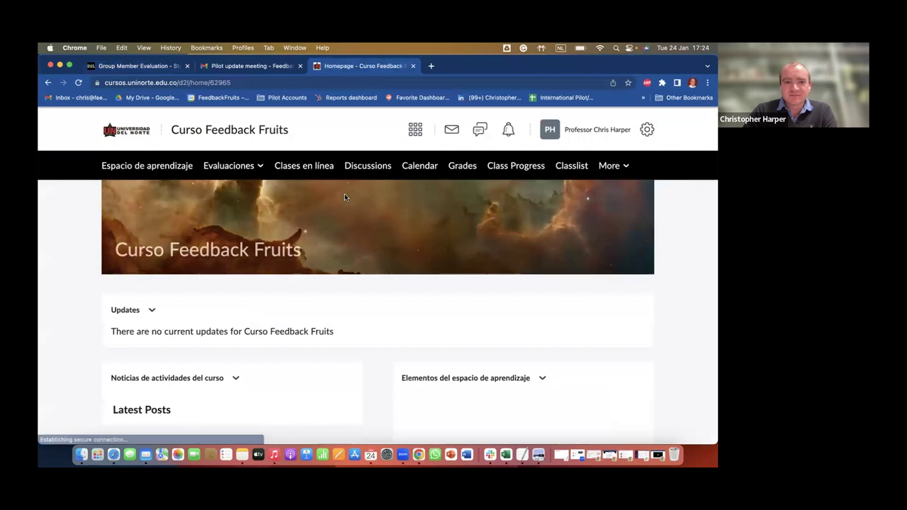
pyautogui.scroll(-2, 310, 242)
pyautogui.scroll(2, 340, 249)
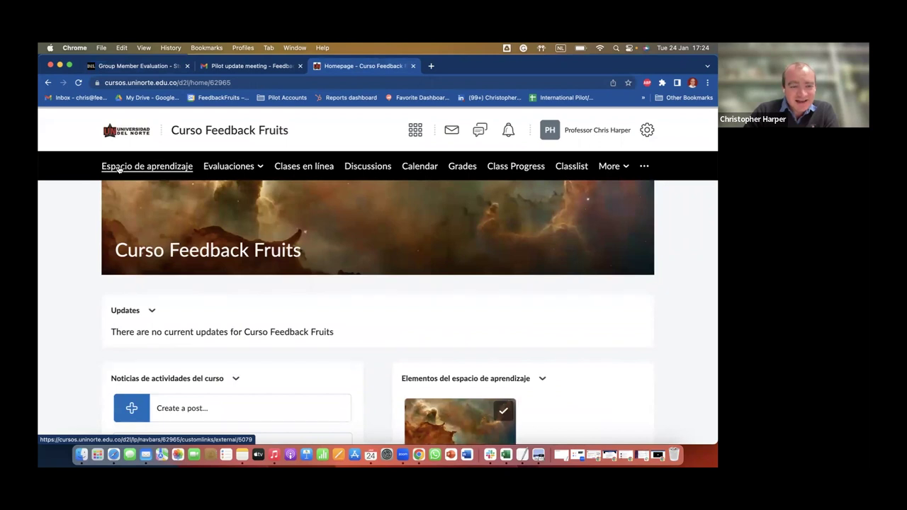
pyautogui.click(119, 167)
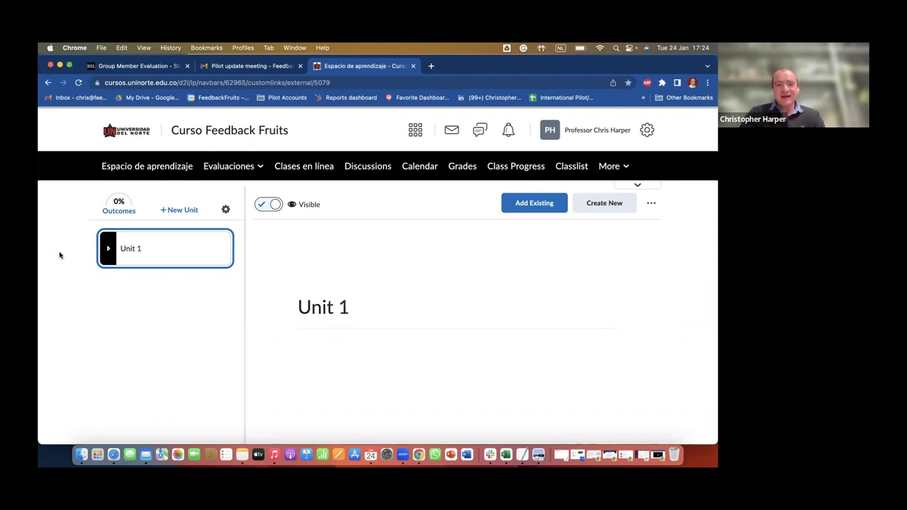
# Step: Add existing content to Unit 1, choosing FeedbackFruits as the type
pyautogui.click(131, 251)
pyautogui.click(131, 252)
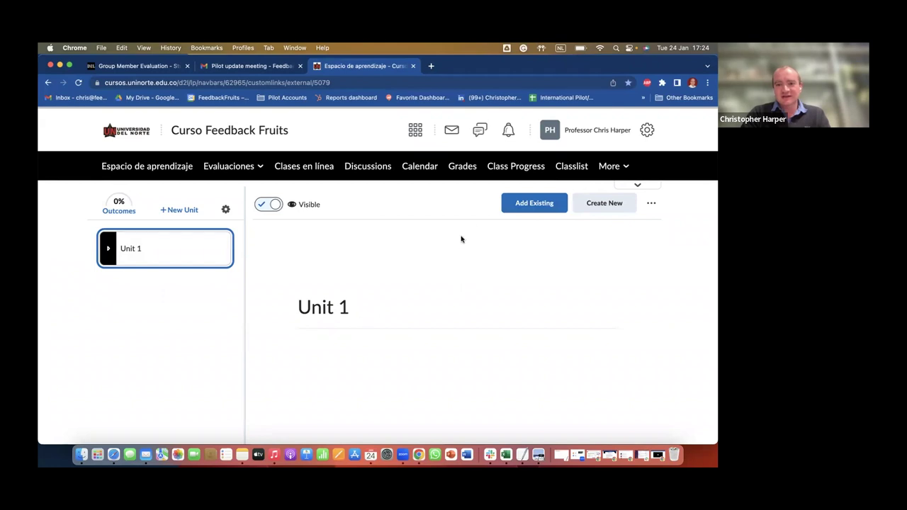
pyautogui.click(523, 204)
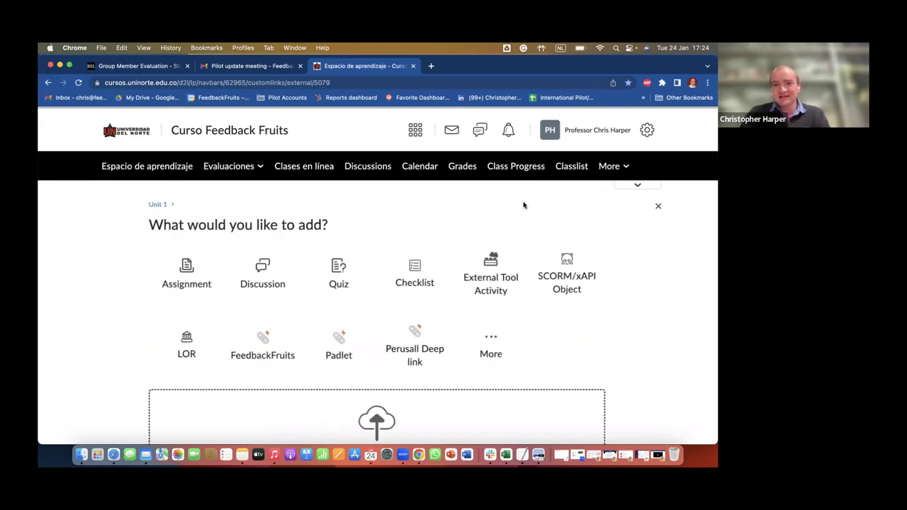
pyautogui.click(269, 340)
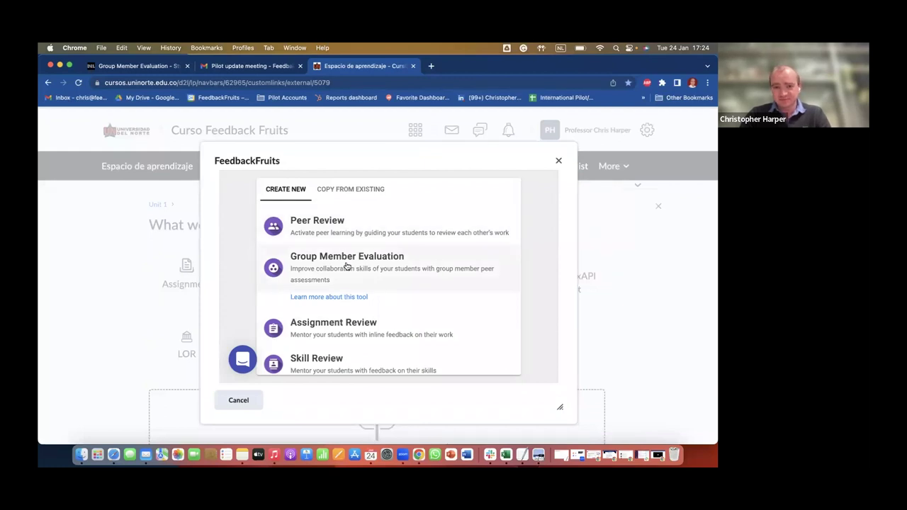
# Step: Create a new Group Member Evaluation and show its setup fullscreen, with the fullscreen recommendation set not to show again
pyautogui.click(347, 264)
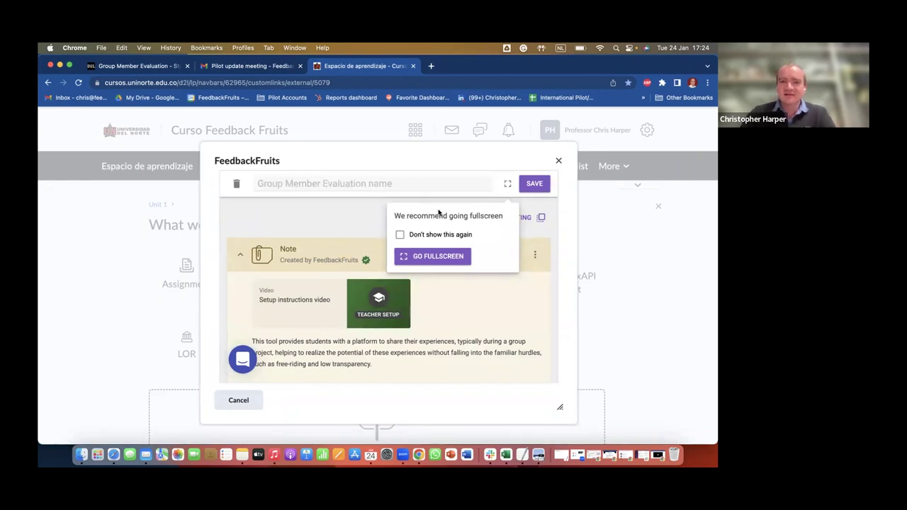
pyautogui.click(401, 234)
pyautogui.click(414, 257)
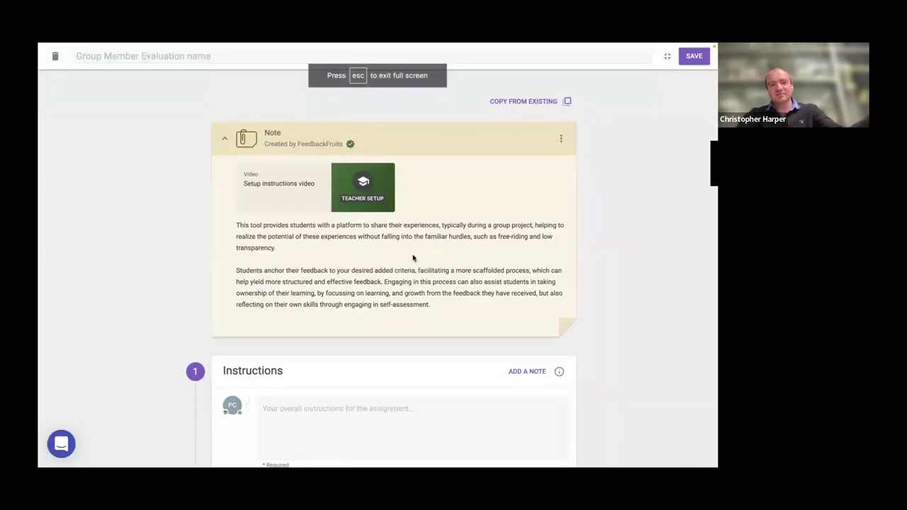
# Step: Name the new Group Member Evaluation "Practice GME 24 de enero 2023"
pyautogui.click(214, 57)
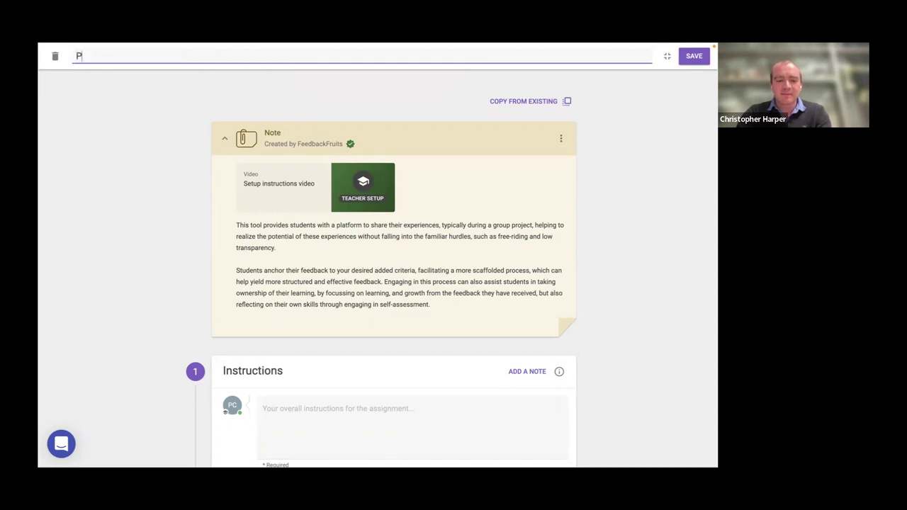
pyautogui.write('ractice GME 24th')
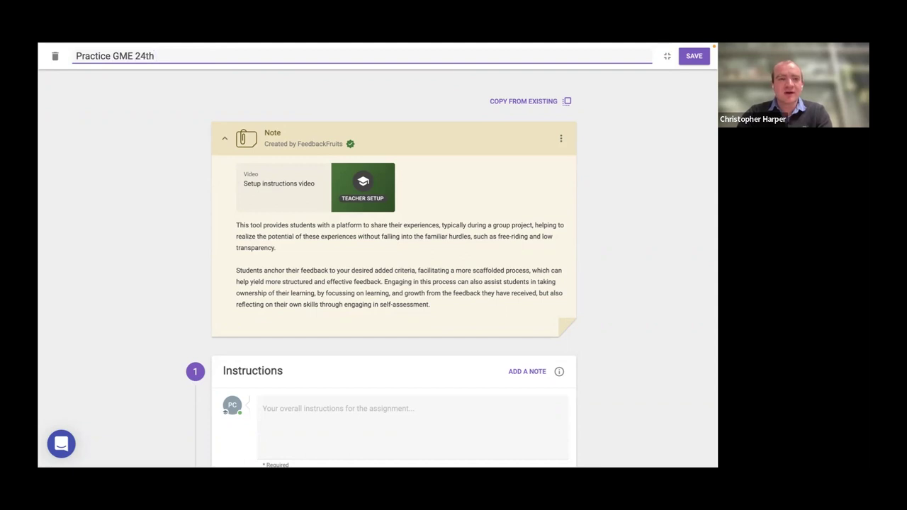
pyautogui.press('BackSpace')
pyautogui.press('BackSpace')
pyautogui.press('BackSpace')
pyautogui.write('de en')
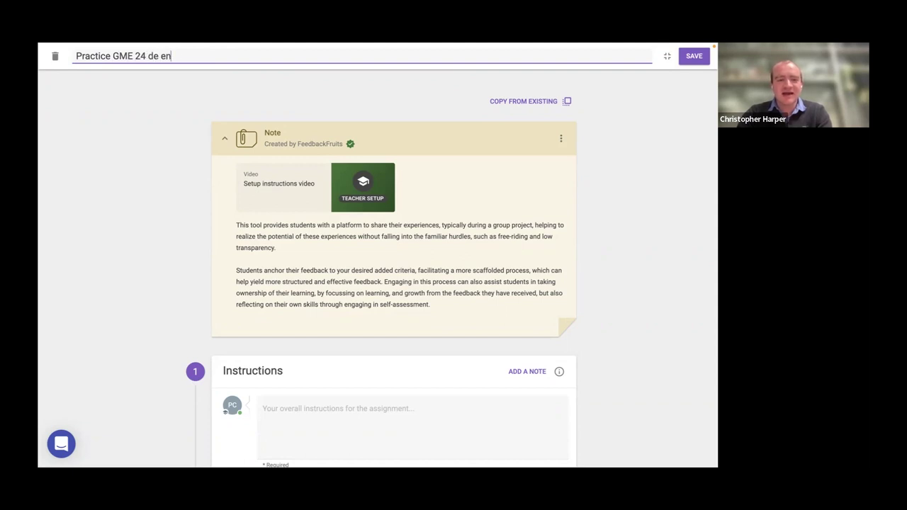
pyautogui.write('ero 2023')
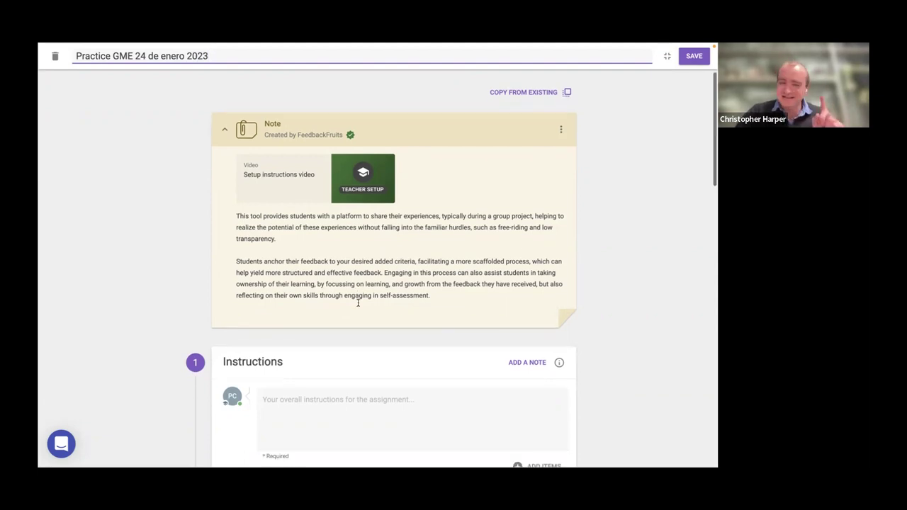
# Step: Write "Provide feedfback on each other's skills." as the overall assignment instructions
pyautogui.scroll(-1, 390, 349)
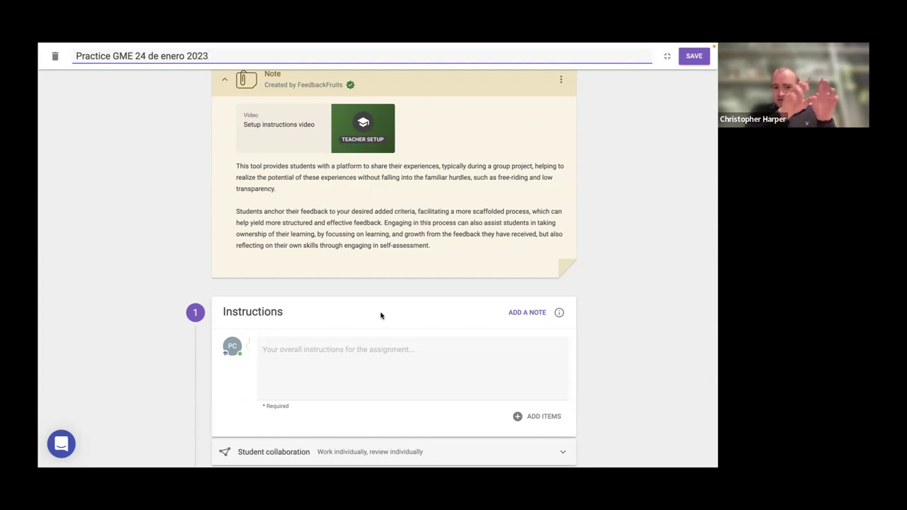
pyautogui.click(357, 349)
pyautogui.scroll(-1, 357, 350)
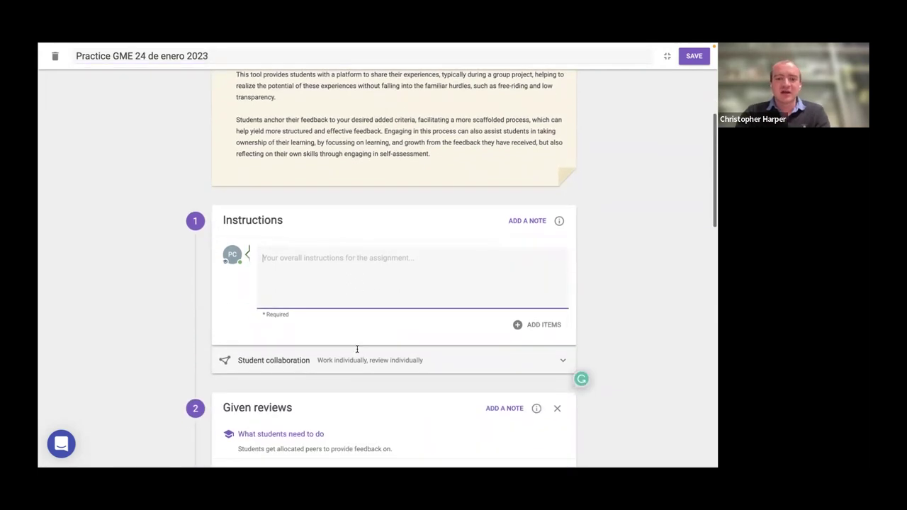
pyautogui.write('Provid')
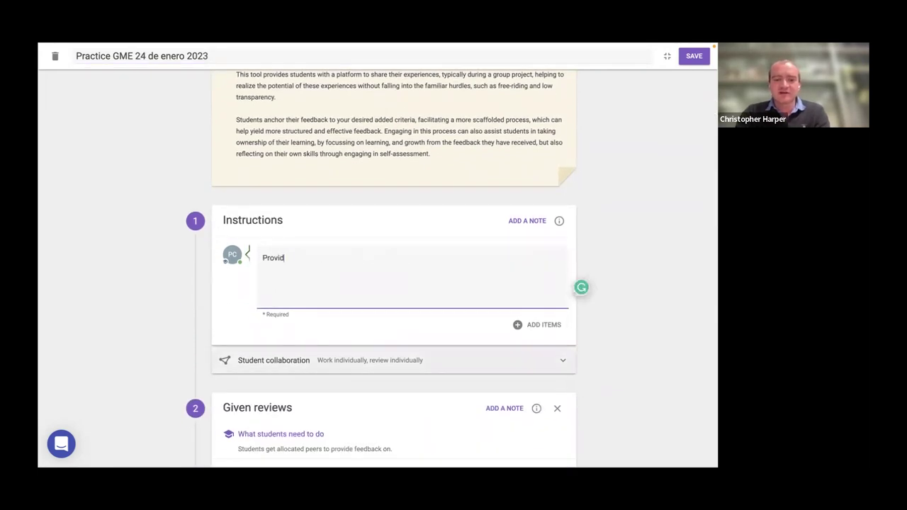
pyautogui.write('e feedfback on each oth')
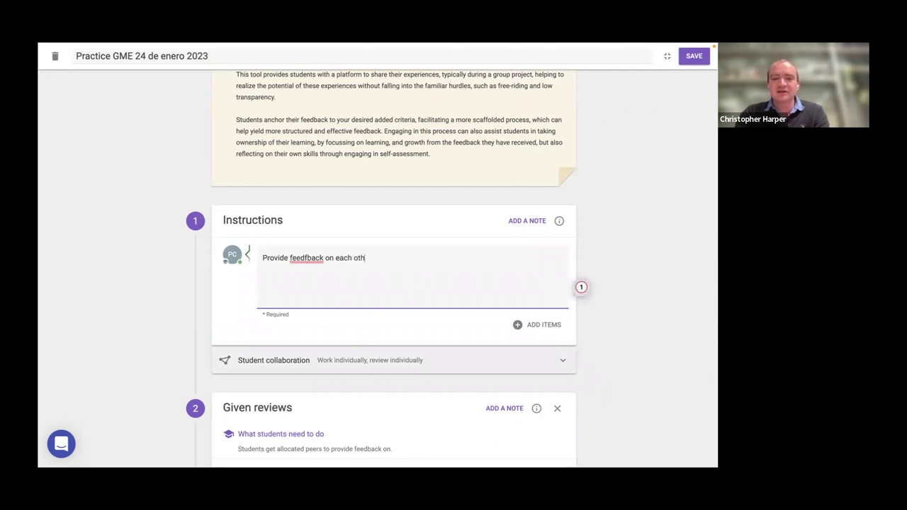
pyautogui.write("er's skills.")
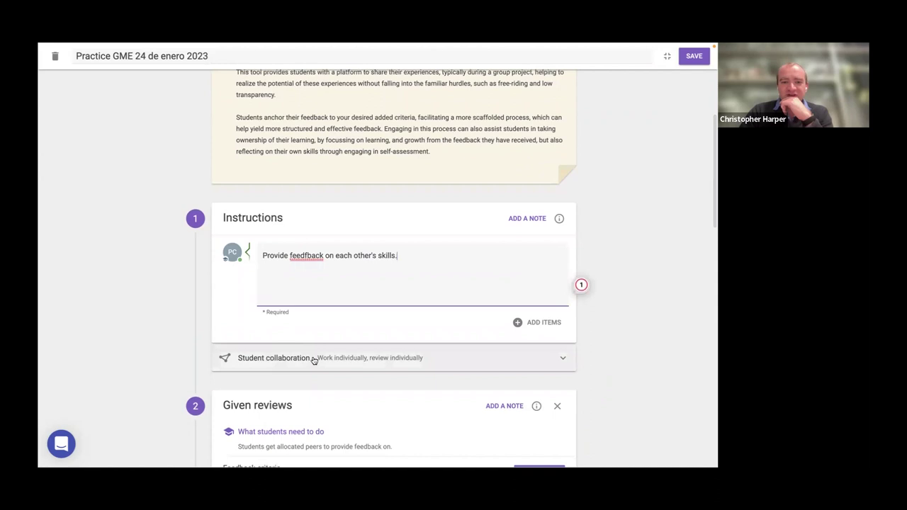
# Step: Set student collaboration to work as a group with individual review, and close the participating-groups selection without choosing any groups
pyautogui.click(316, 359)
pyautogui.scroll(-1, 446, 323)
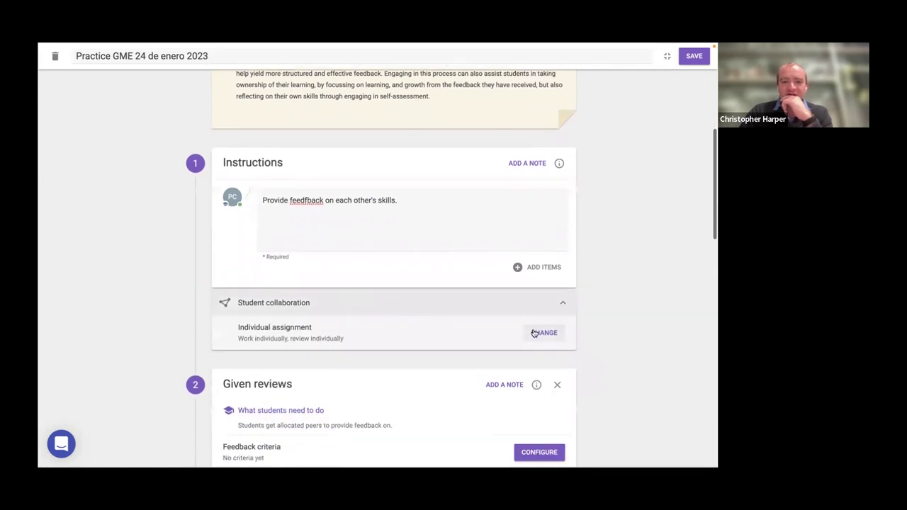
pyautogui.click(532, 331)
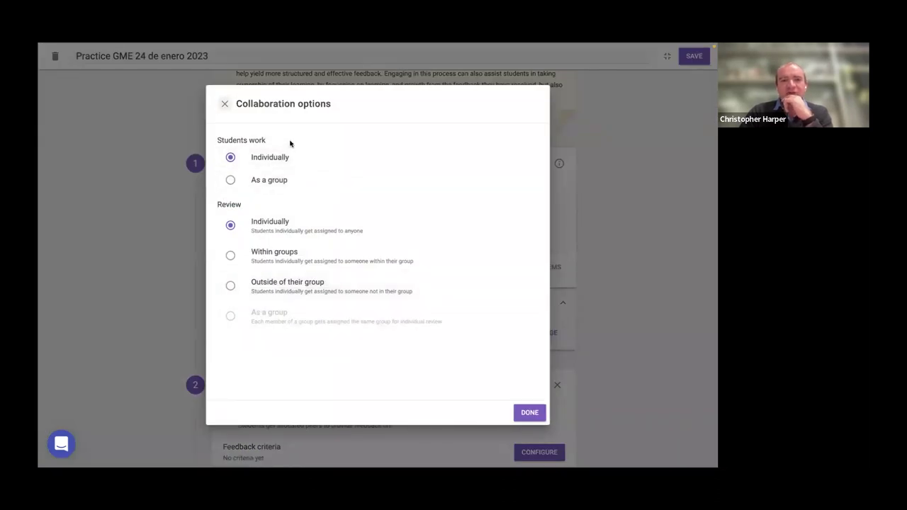
pyautogui.click(261, 181)
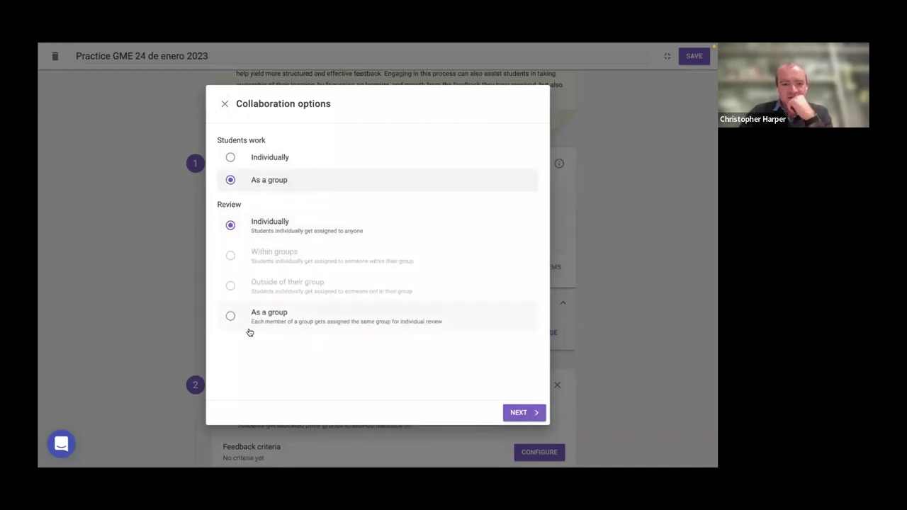
pyautogui.click(529, 420)
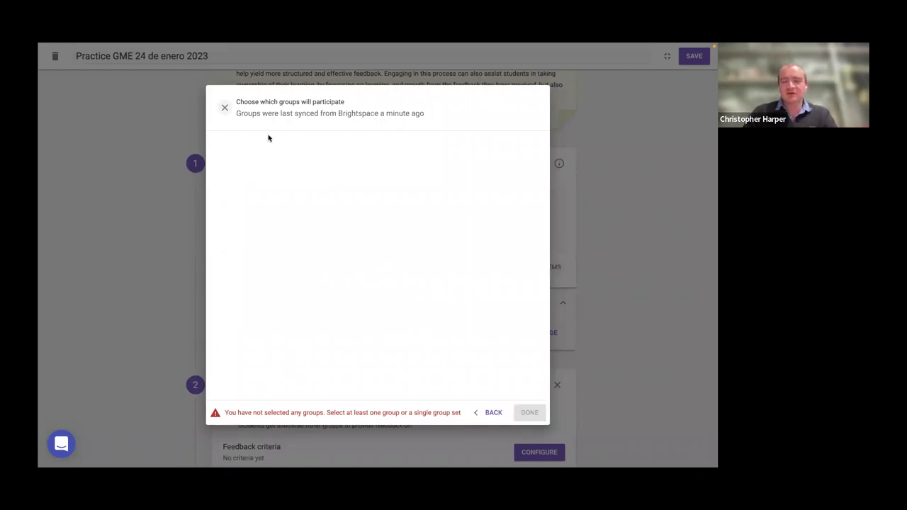
pyautogui.click(225, 107)
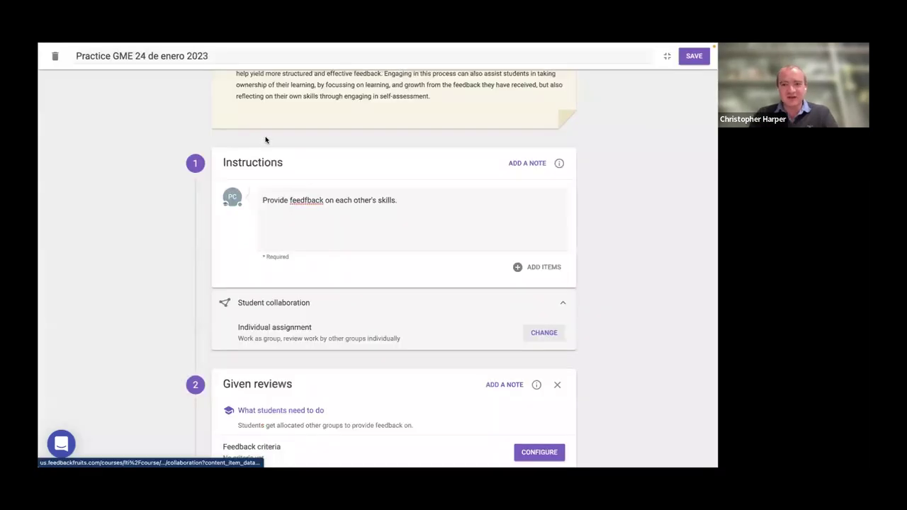
# Step: Copy the criteria of "Jan 13th Practice session" for editing in Given reviews, and check the Overall Feedback comment section
pyautogui.scroll(-5, 528, 343)
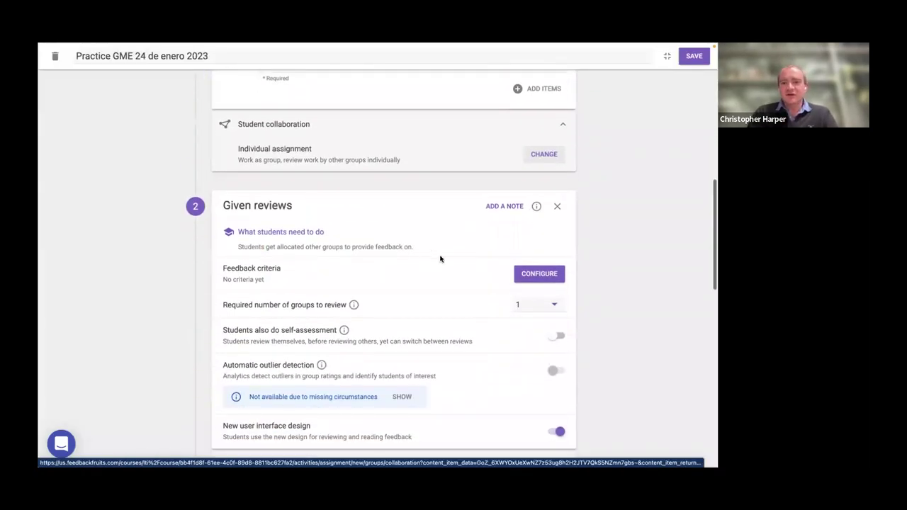
pyautogui.click(543, 276)
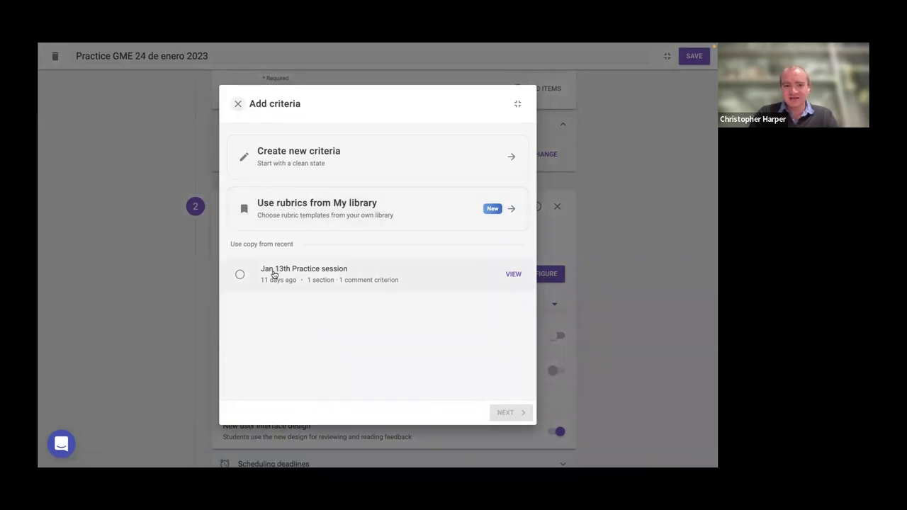
pyautogui.click(240, 279)
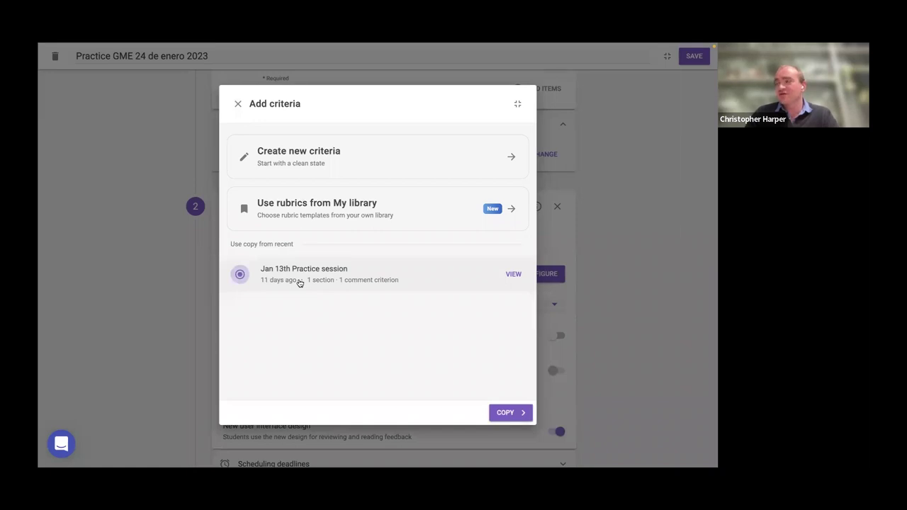
pyautogui.click(508, 275)
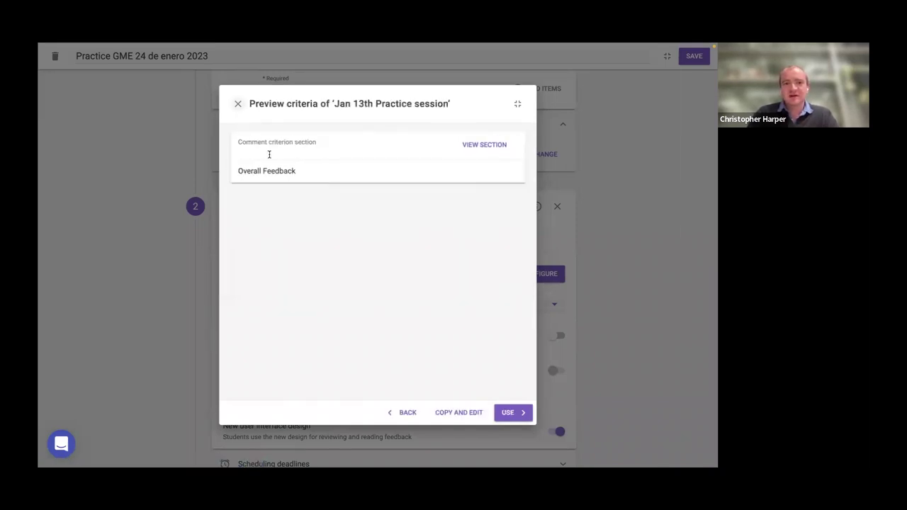
pyautogui.click(466, 413)
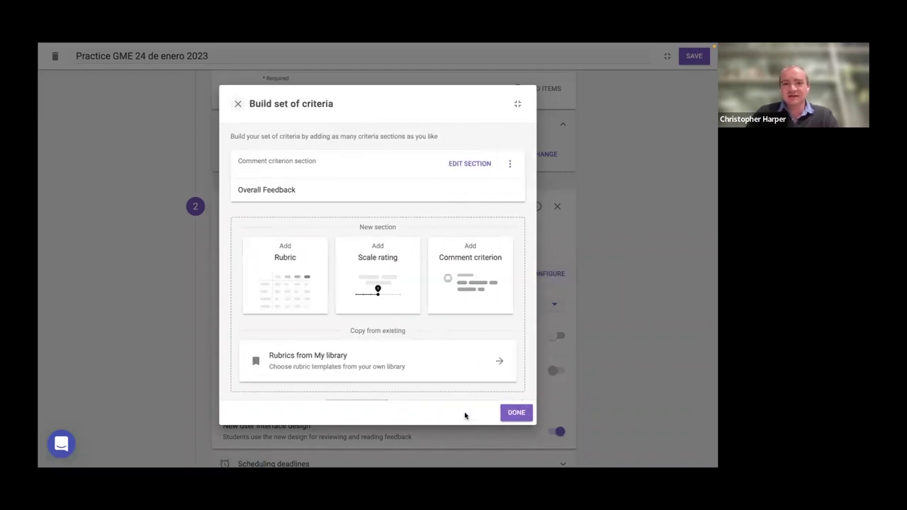
pyautogui.click(472, 165)
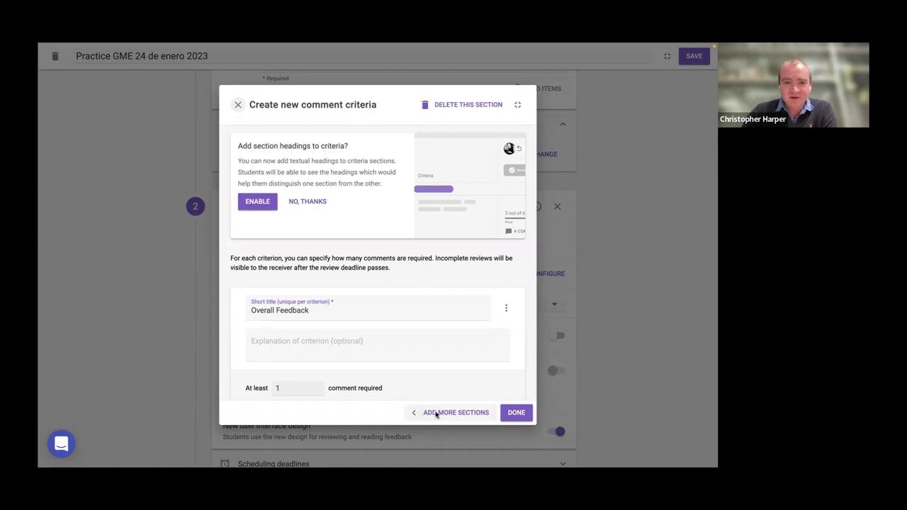
pyautogui.click(435, 414)
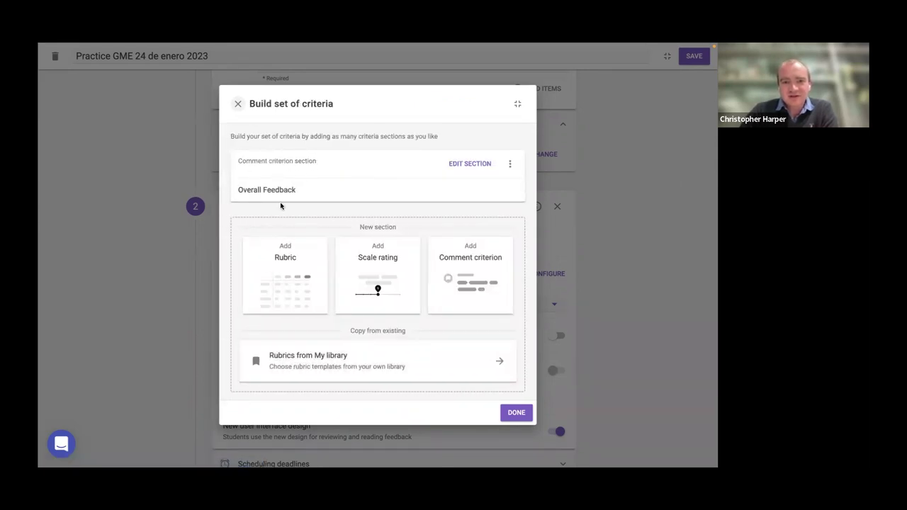
# Step: Add a new rubric section to the criteria set and delete its Experienced level and the 4-point level
pyautogui.click(295, 268)
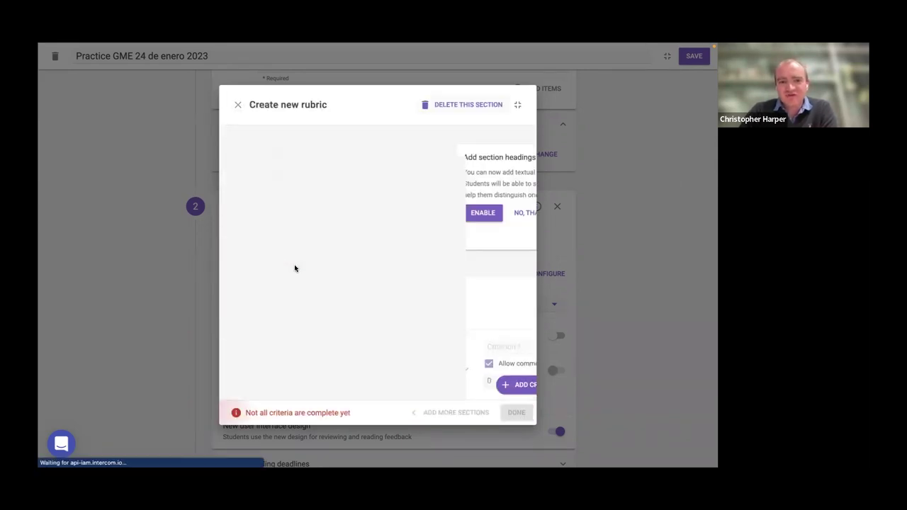
pyautogui.scroll(-1, 467, 271)
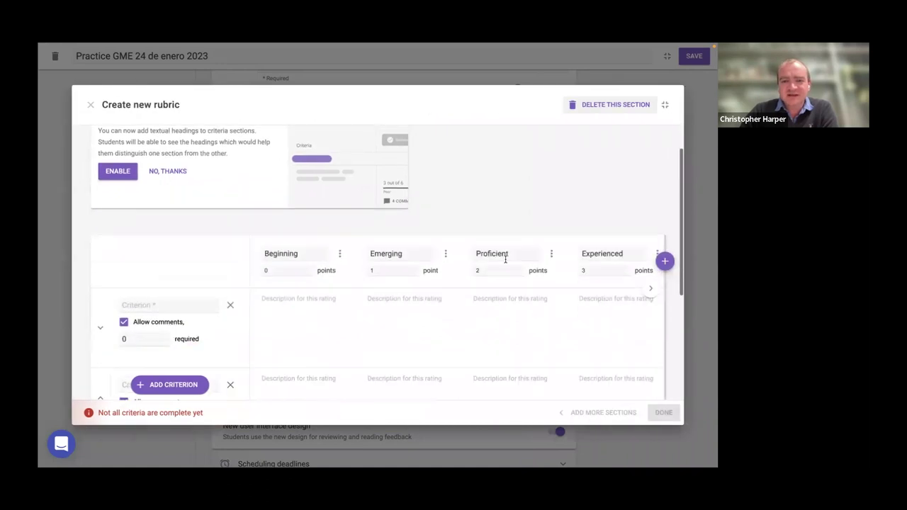
pyautogui.scroll(-2, 496, 267)
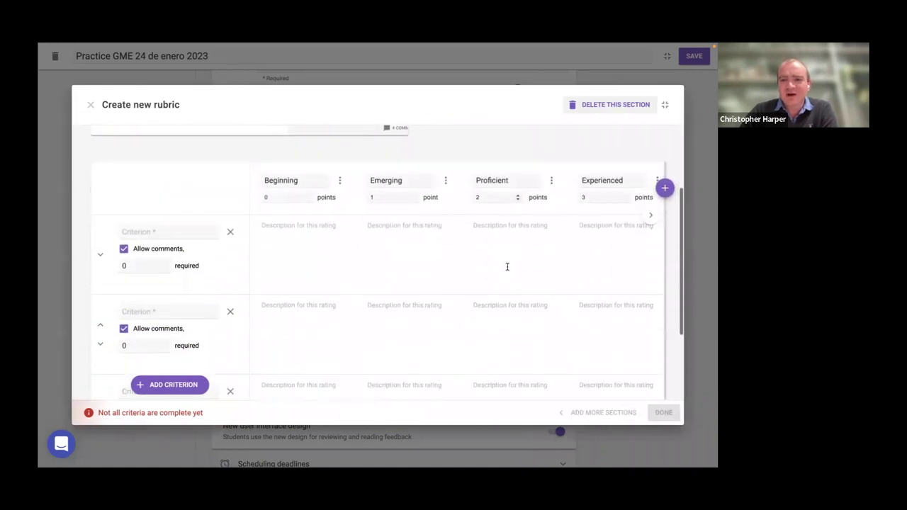
pyautogui.click(656, 178)
pyautogui.click(620, 182)
pyautogui.click(656, 178)
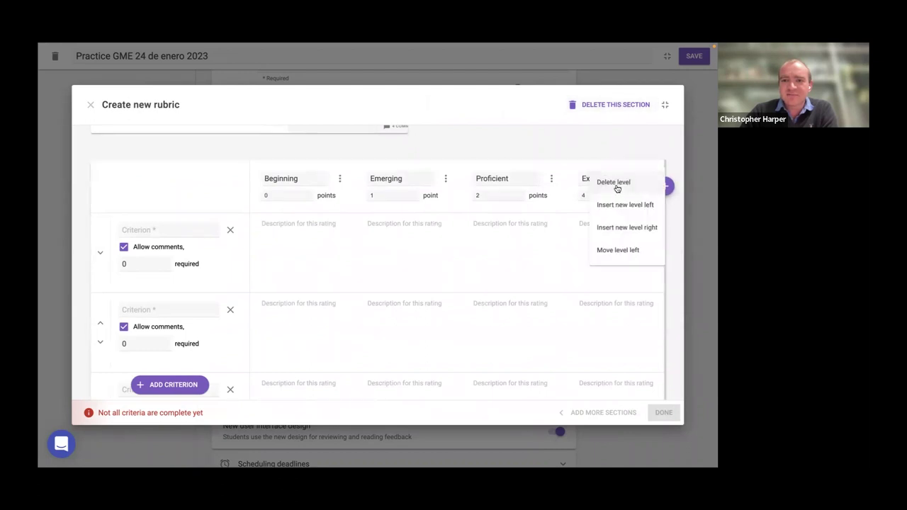
pyautogui.click(614, 183)
# Step: Name the rubric's first two criteria Teamwork and Detail
pyautogui.click(216, 234)
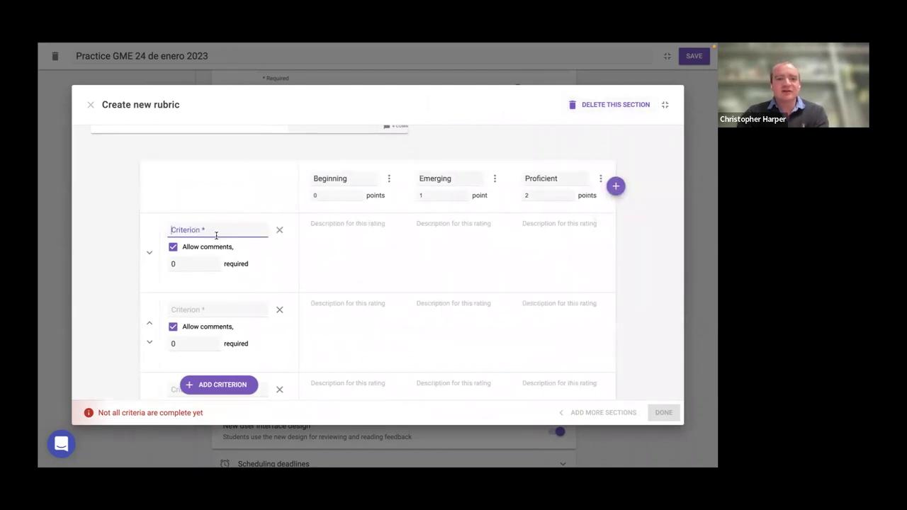
pyautogui.write('Teamwork')
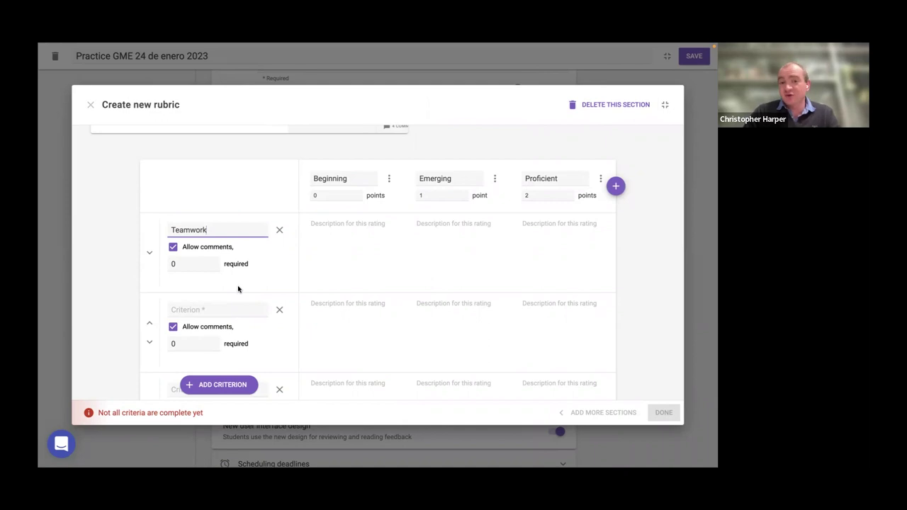
pyautogui.click(335, 222)
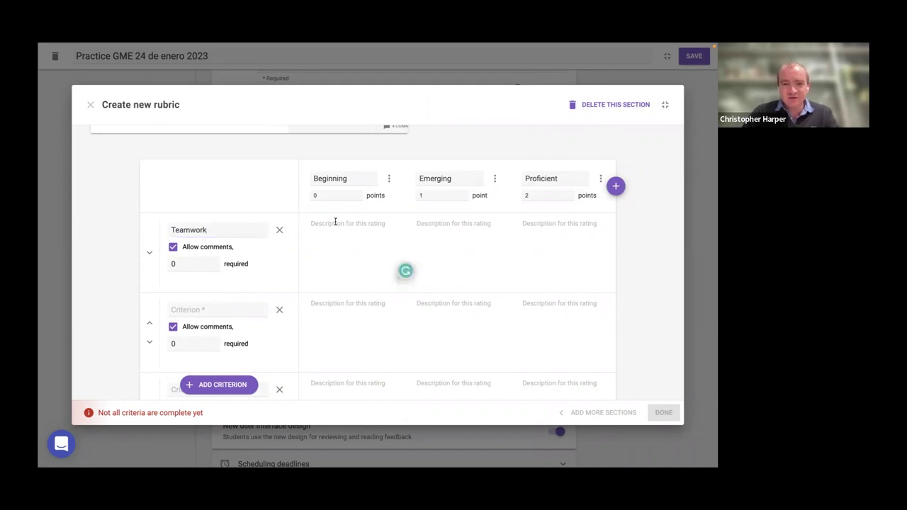
pyautogui.click(191, 314)
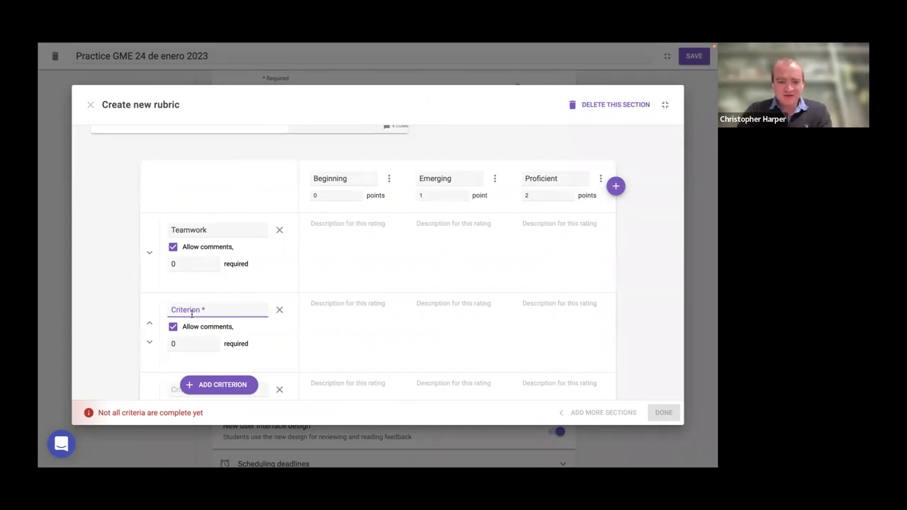
pyautogui.write('Detail')
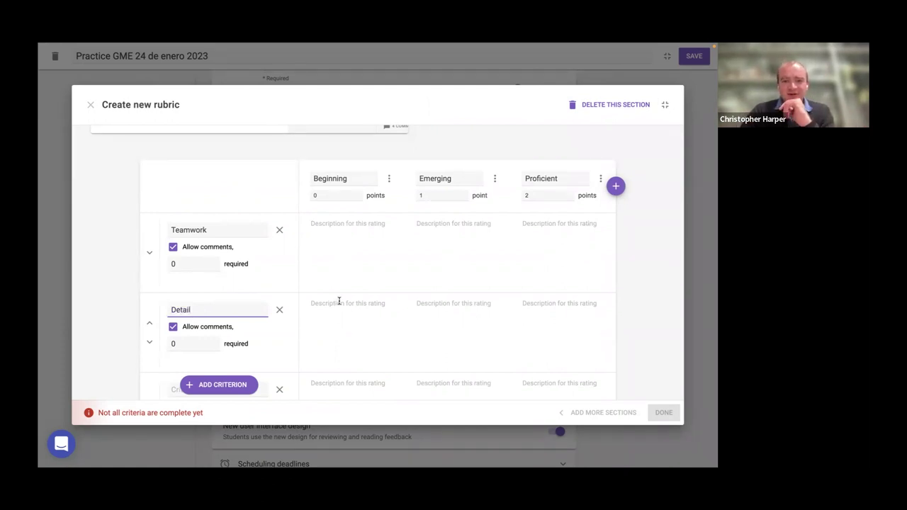
# Step: Delete the rubric's empty third criterion and finish the set of feedback criteria
pyautogui.click(338, 301)
pyautogui.scroll(-1, 312, 301)
pyautogui.click(279, 298)
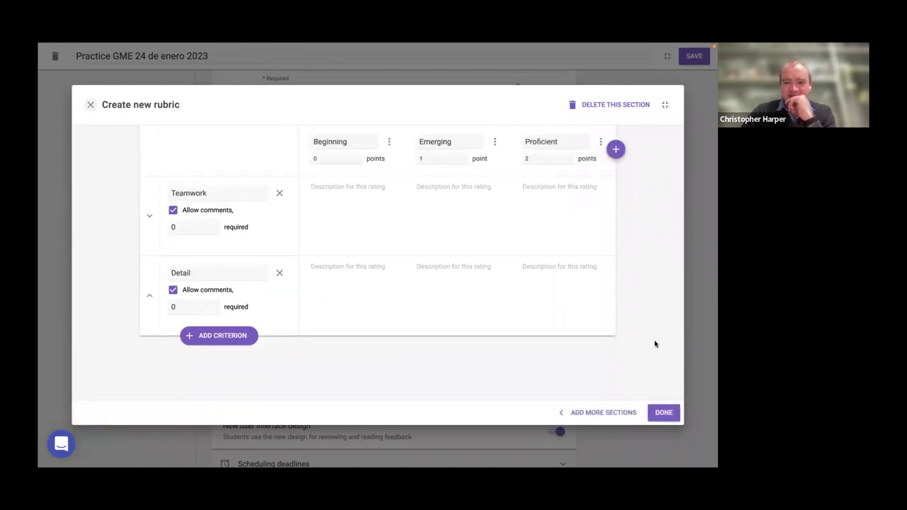
pyautogui.click(664, 417)
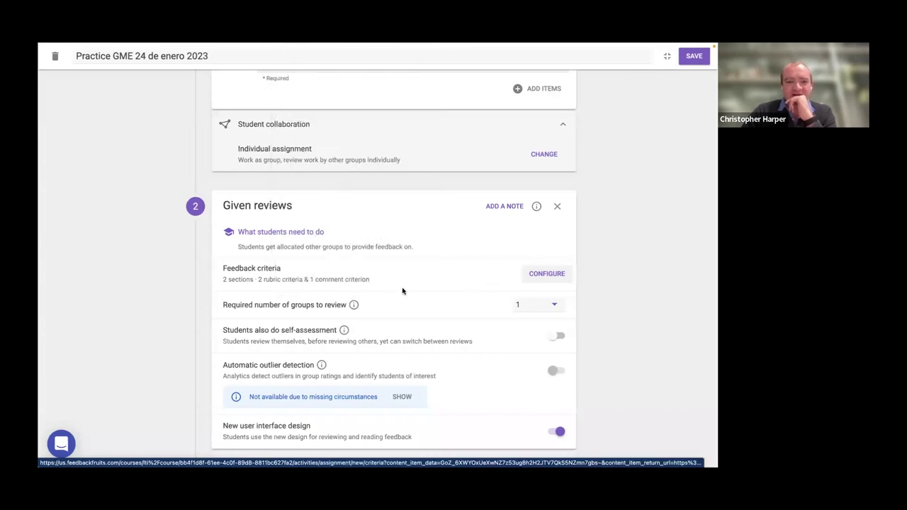
# Step: Set the required number of groups to review to 1 and enable student self-assessment in Given reviews
pyautogui.scroll(-1, 401, 290)
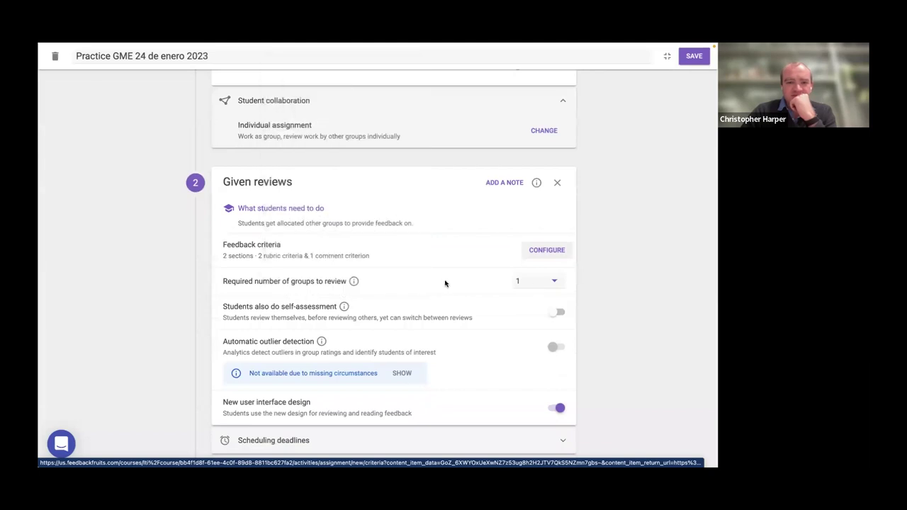
pyautogui.click(522, 283)
pyautogui.click(528, 273)
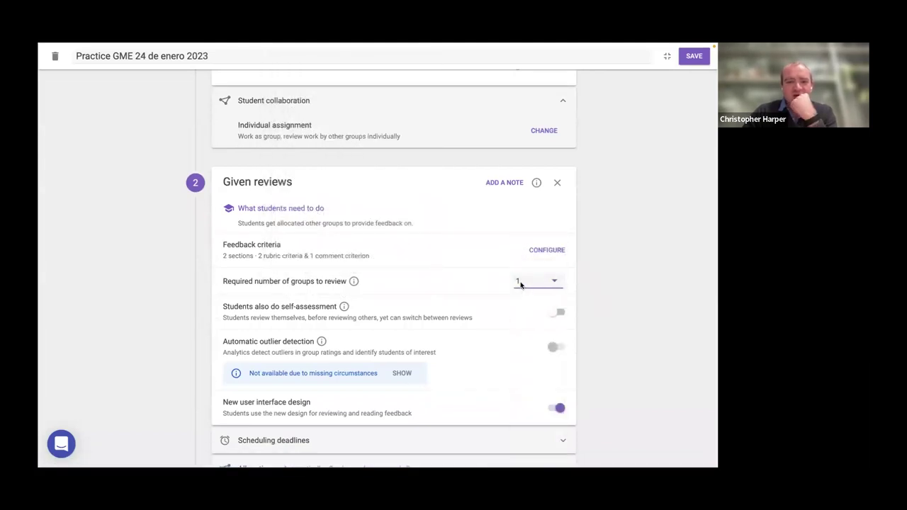
pyautogui.click(559, 313)
pyautogui.scroll(-2, 502, 304)
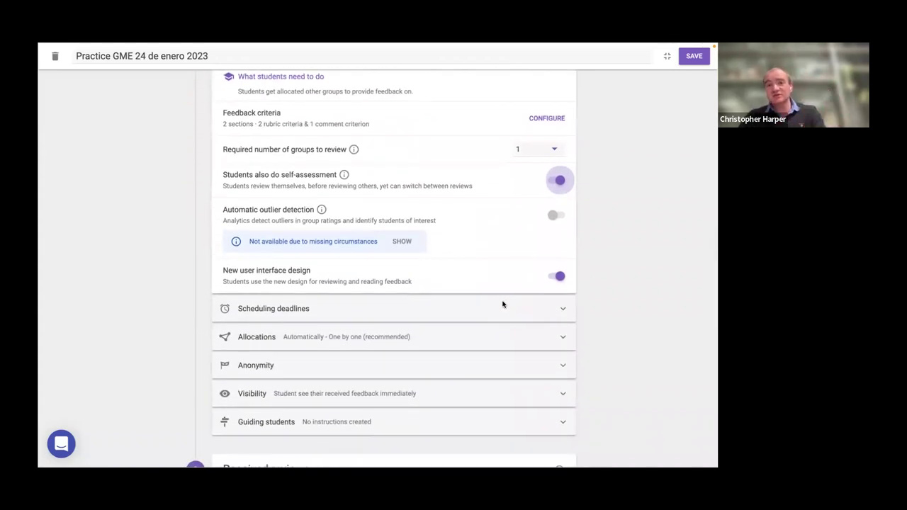
# Step: Try to enable automatic outlier detection in the Given reviews section
pyautogui.scroll(3, 502, 305)
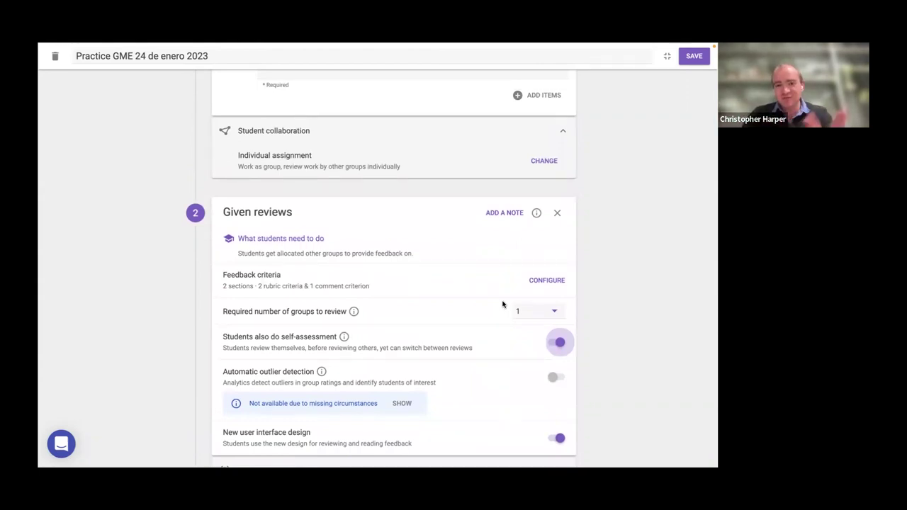
pyautogui.scroll(-1, 503, 304)
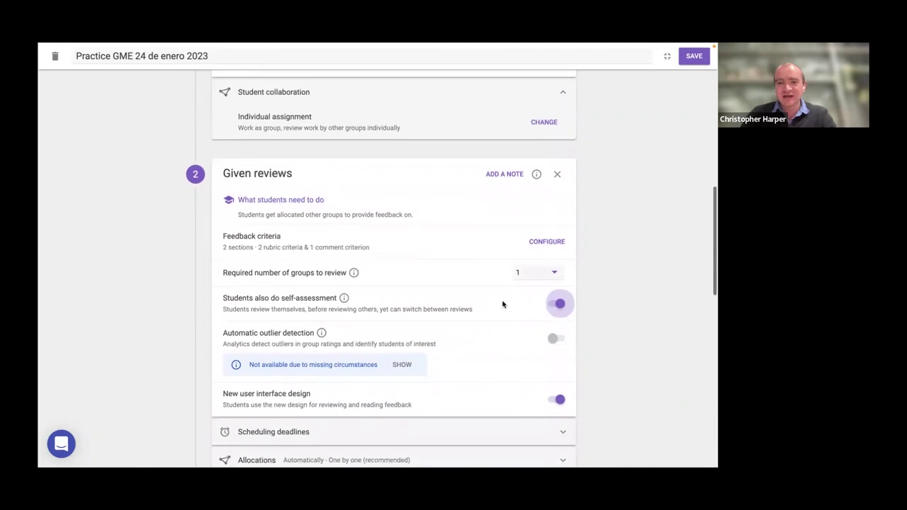
pyautogui.click(553, 340)
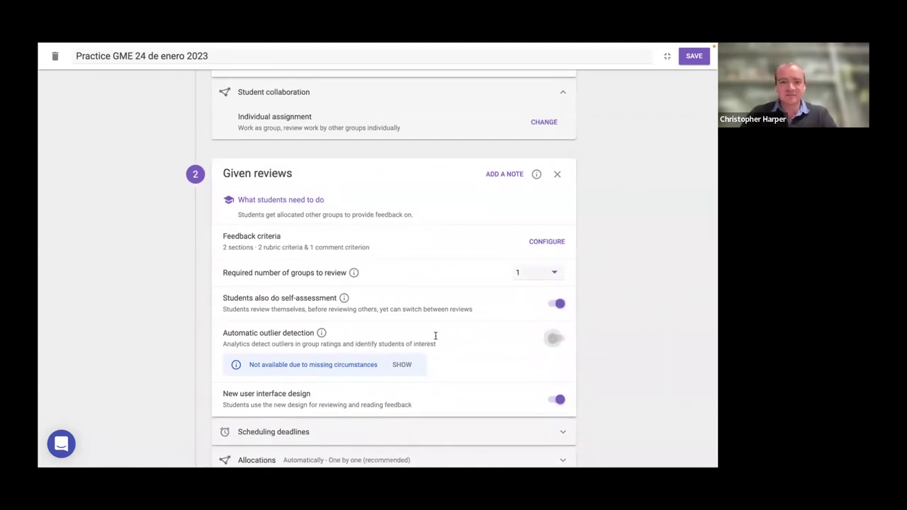
# Step: Set the grading weights to 60 for completed giving feedback and 30 for having written the minimum number of review comments
pyautogui.scroll(-3, 435, 335)
pyautogui.scroll(-1, 392, 320)
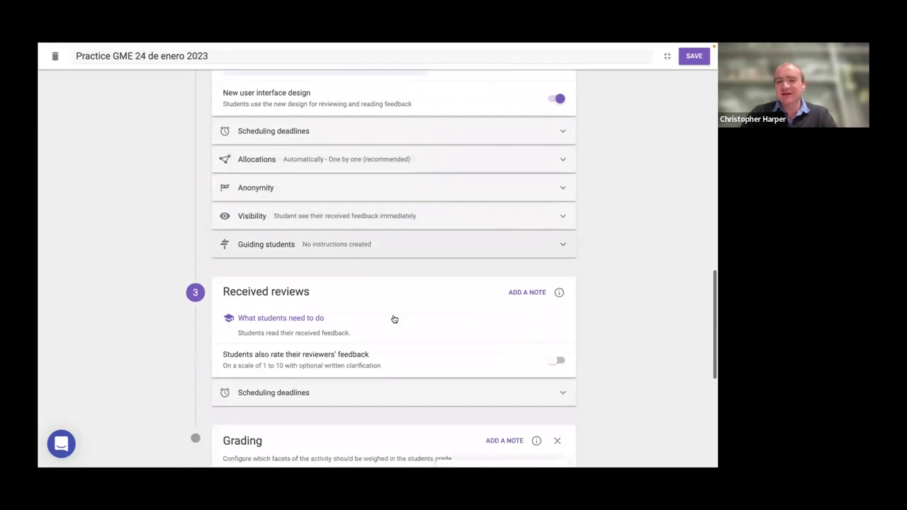
pyautogui.scroll(-3, 394, 319)
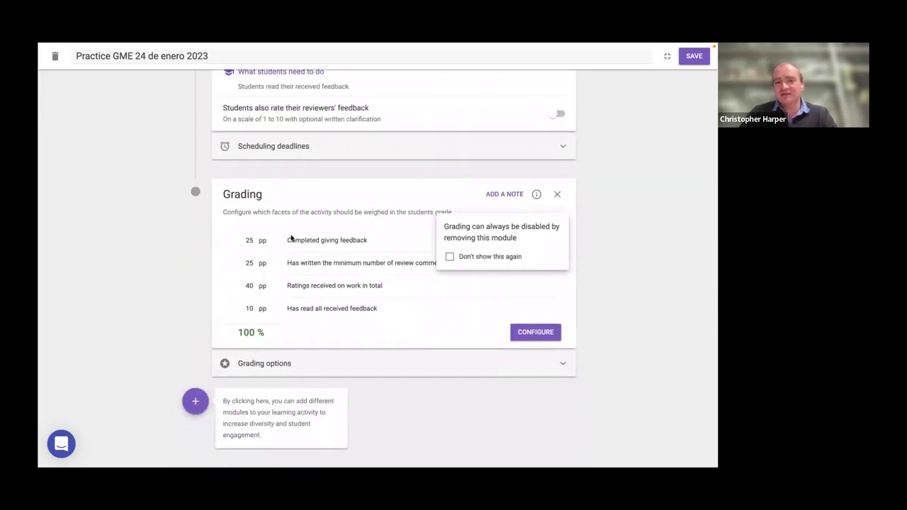
pyautogui.click(520, 332)
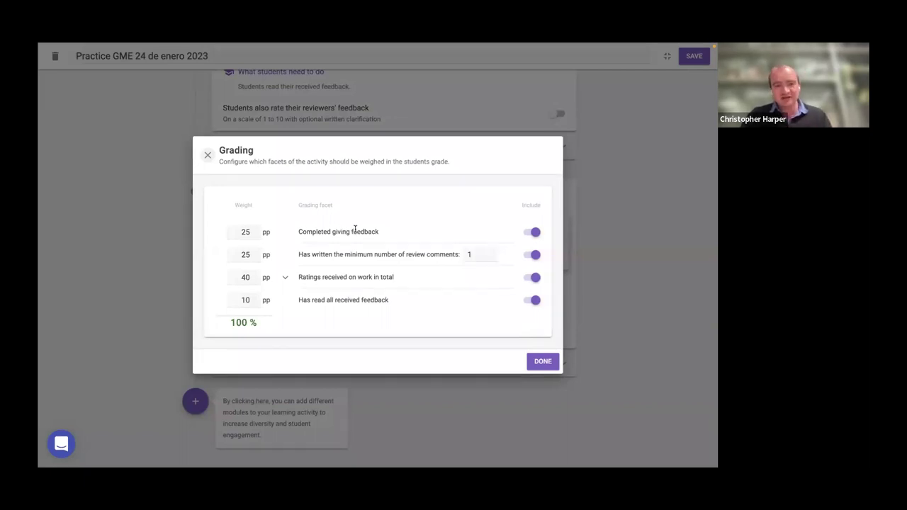
pyautogui.doubleClick(245, 232)
pyautogui.write('60')
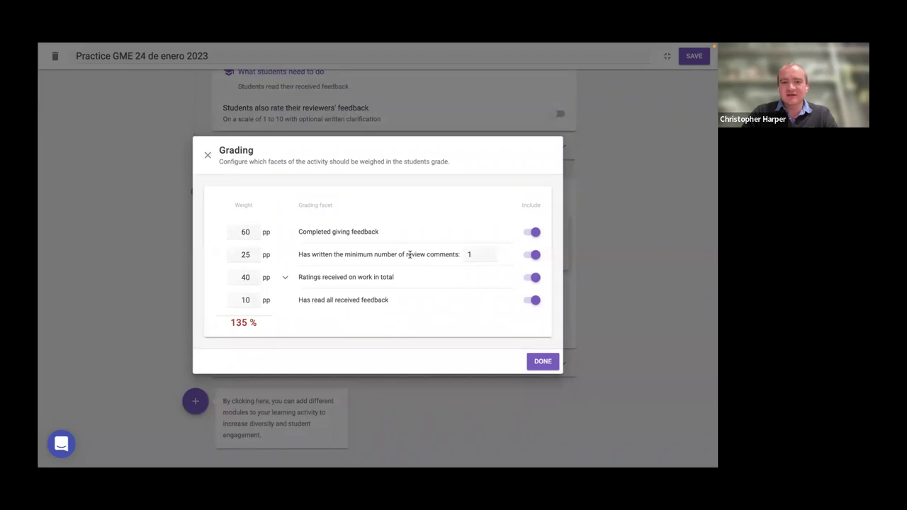
pyautogui.doubleClick(243, 254)
pyautogui.write('30')
pyautogui.click(460, 330)
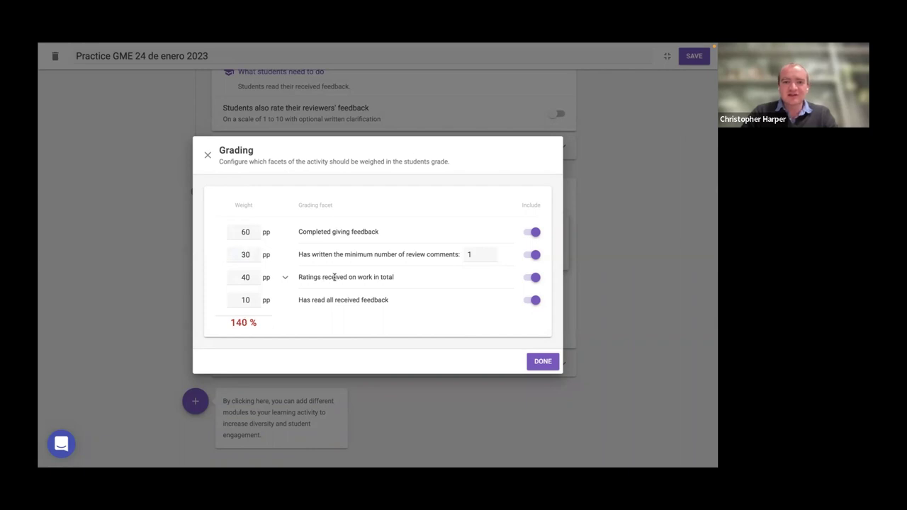
# Step: Set the grading weights of ratings received on work in total and of having read all received feedback to 5 each
pyautogui.doubleClick(241, 275)
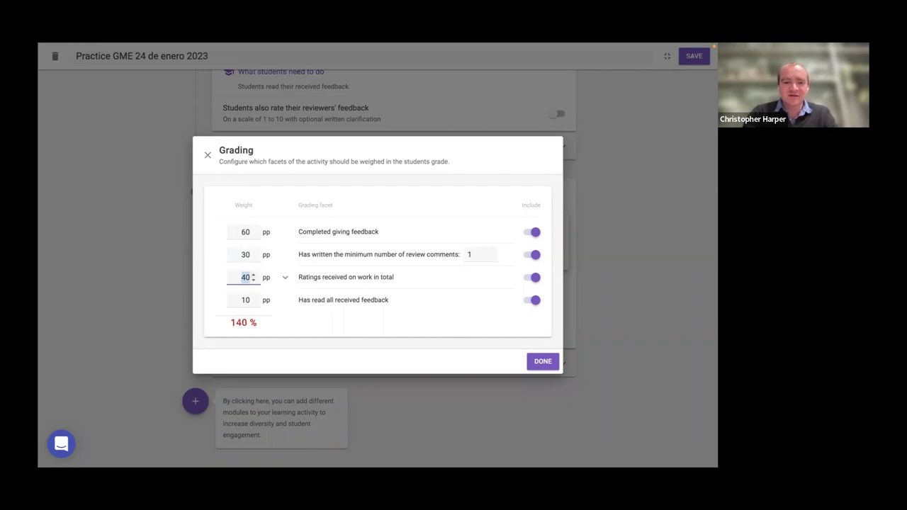
pyautogui.write('5')
pyautogui.click(248, 300)
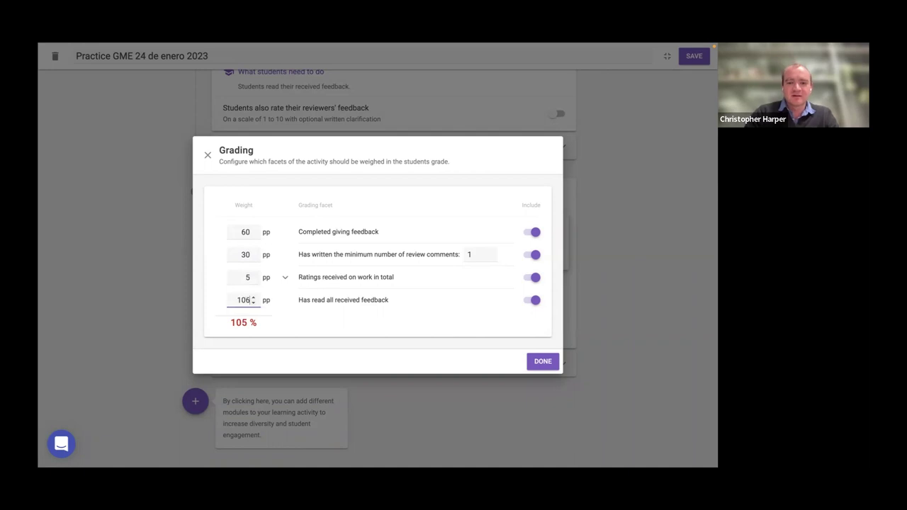
pyautogui.press('BackSpace')
pyautogui.press('BackSpace')
pyautogui.write('5')
pyautogui.click(261, 328)
pyautogui.click(537, 364)
# Step: Exclude ratings received on work in total from the grade and set the weight of having read all received feedback to 10
pyautogui.click(533, 277)
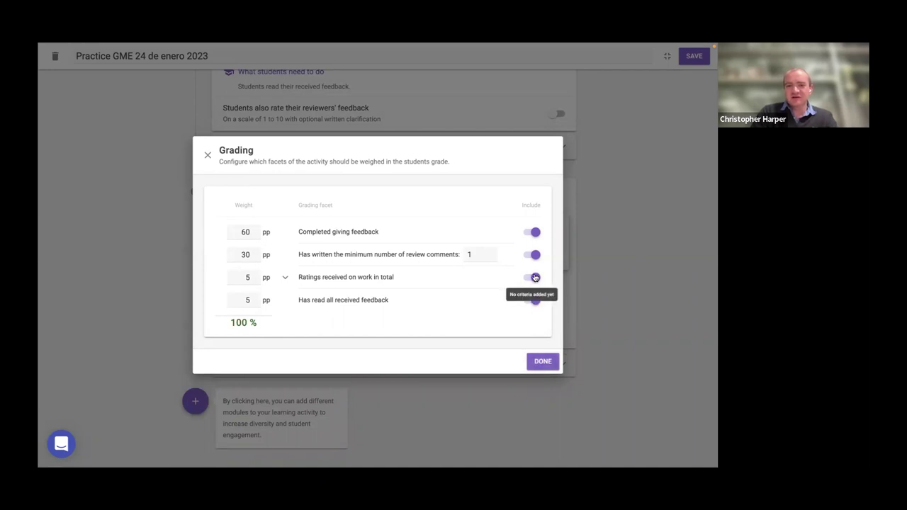
pyautogui.doubleClick(242, 302)
pyautogui.write('10')
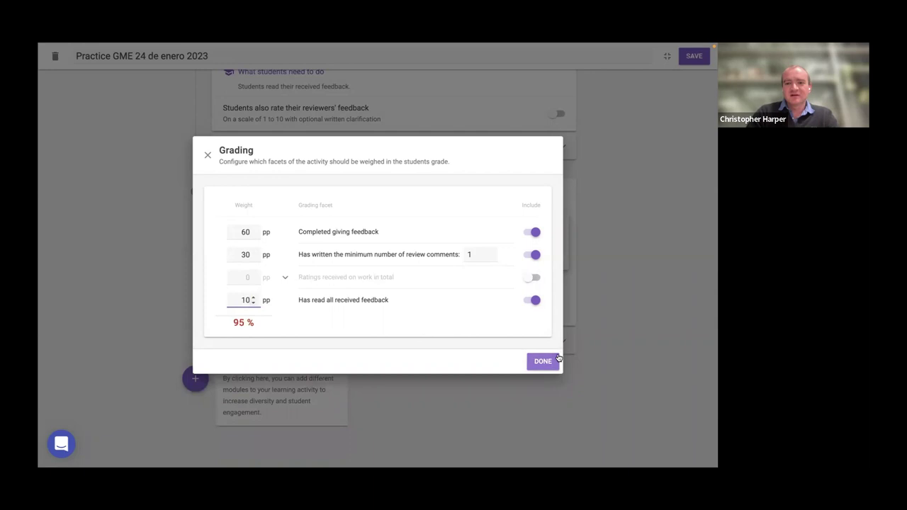
pyautogui.click(539, 362)
# Step: Review the activity setup page from the introductory note through Instructions to the Given reviews settings
pyautogui.scroll(5, 404, 333)
pyautogui.scroll(10, 404, 333)
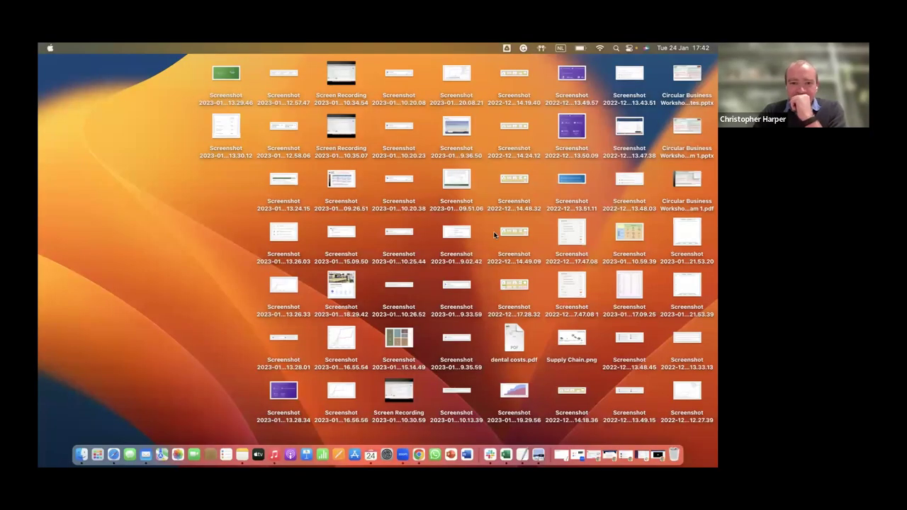
pyautogui.scroll(3, 541, 208)
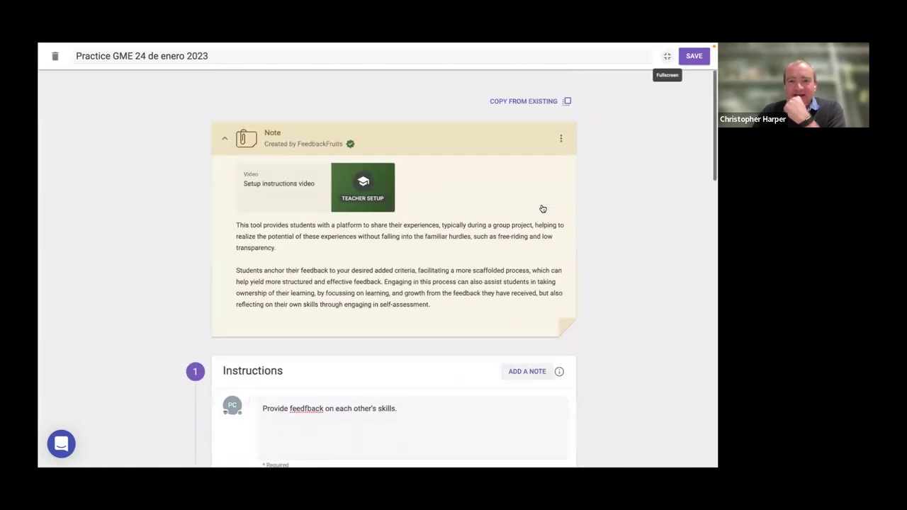
pyautogui.scroll(-1, 496, 223)
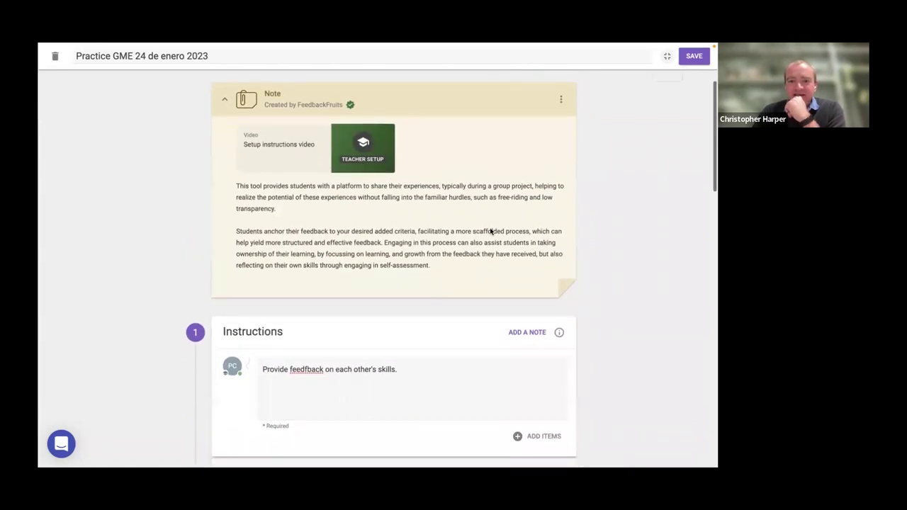
pyautogui.scroll(-2, 394, 289)
pyautogui.click(423, 274)
pyautogui.scroll(-4, 319, 241)
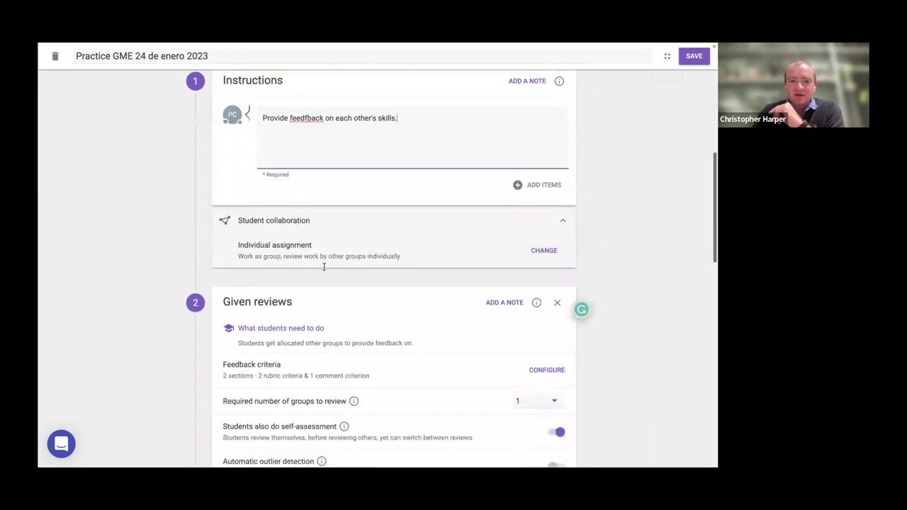
pyautogui.scroll(-4, 350, 250)
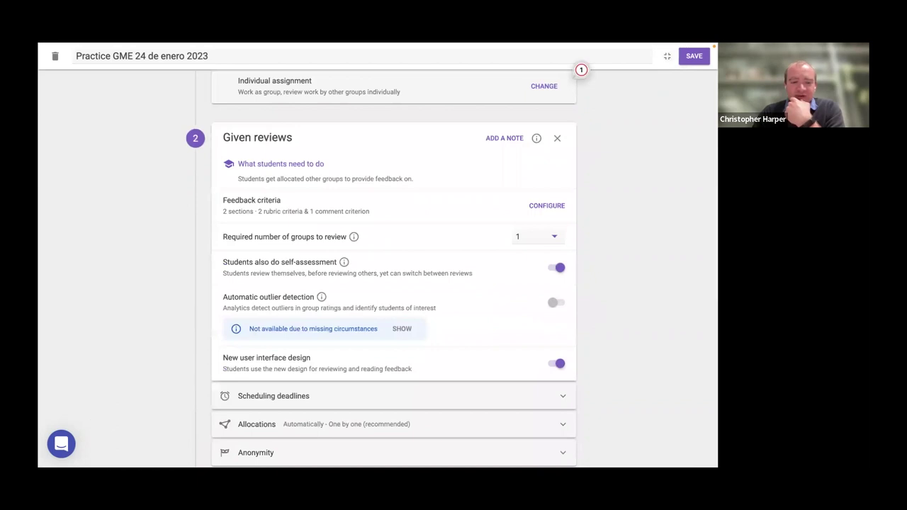
# Step: Open the support helpdesk and view the screen for sending the support team a message
pyautogui.click(57, 453)
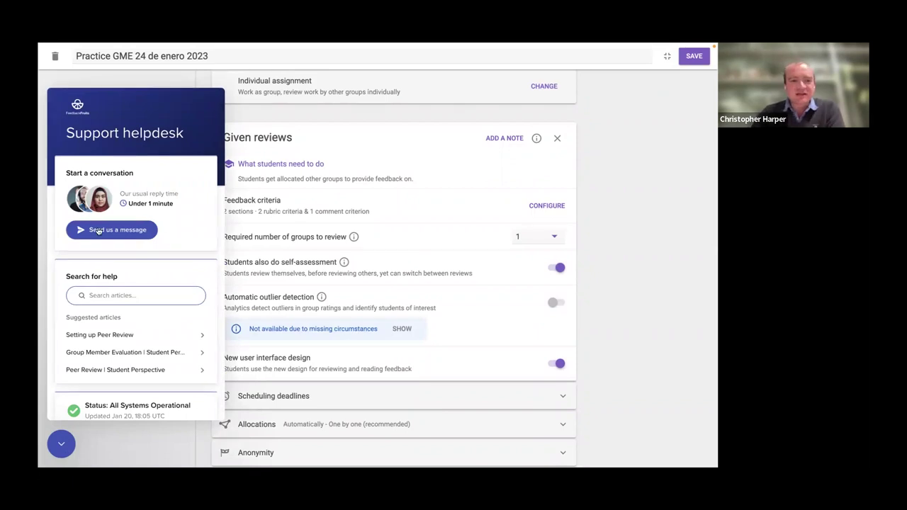
pyautogui.click(98, 230)
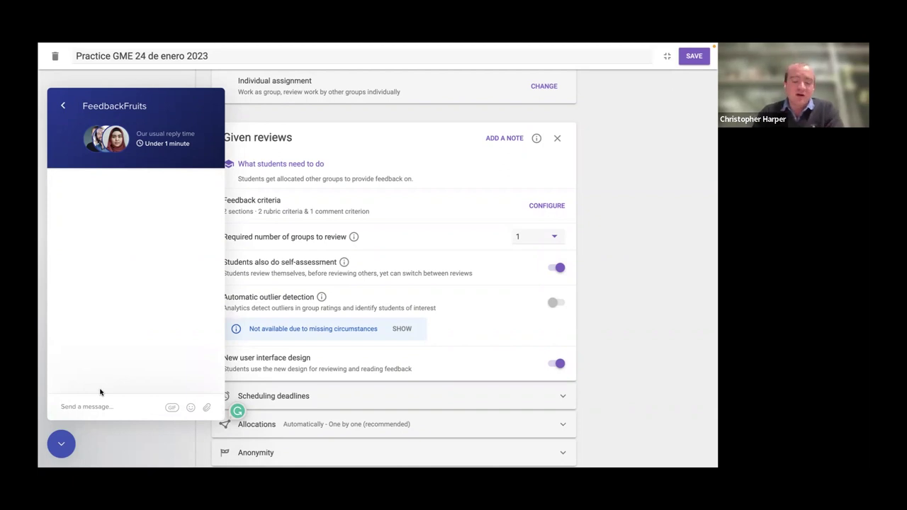
pyautogui.click(62, 105)
# Step: Search the help articles for "setting up a group member evaluation" and read the Setting up Group Member Evaluation article
pyautogui.click(112, 298)
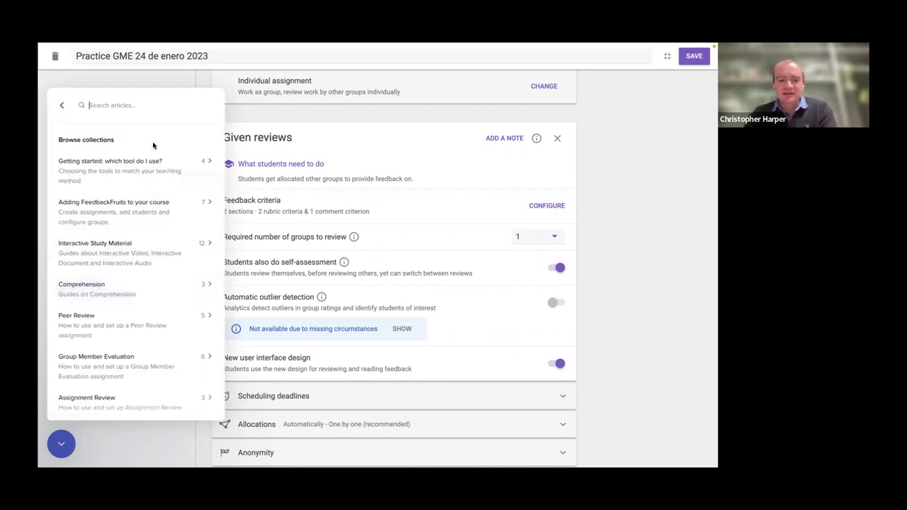
pyautogui.write('setting up a g')
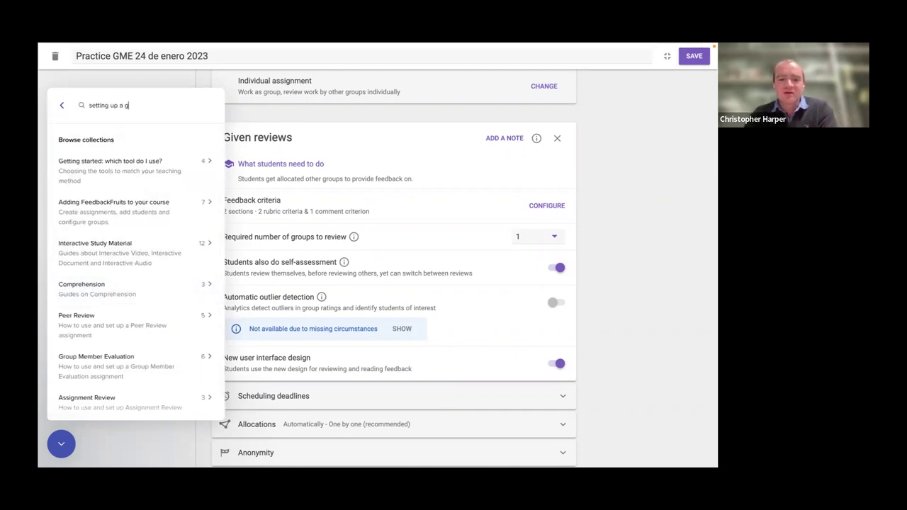
pyautogui.write('roup member evaluation')
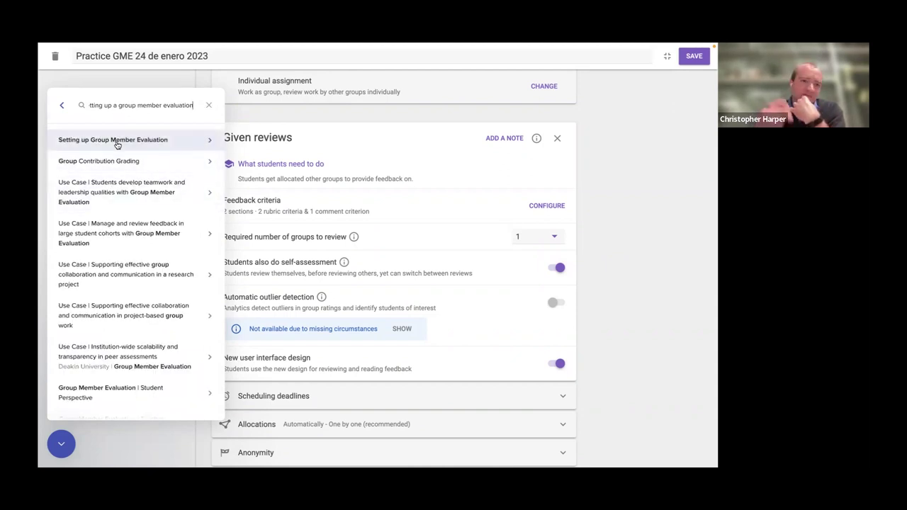
pyautogui.click(117, 144)
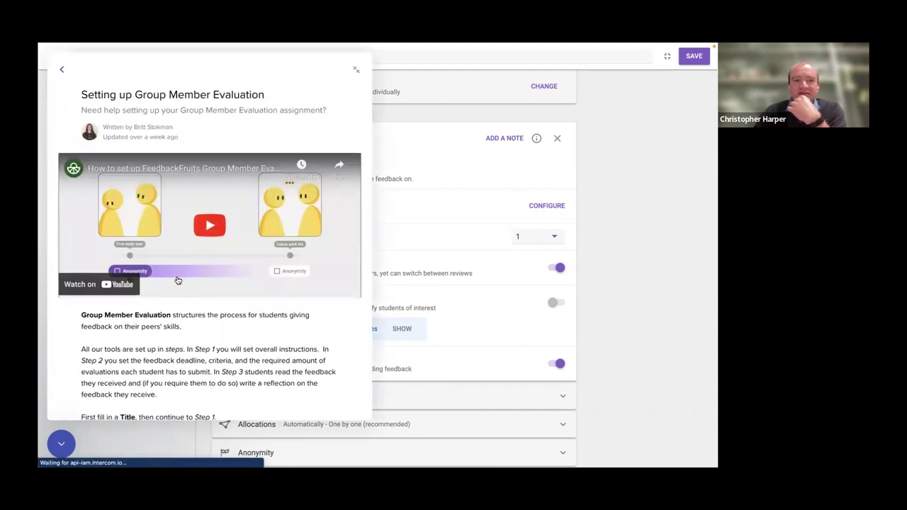
pyautogui.scroll(-1, 186, 270)
pyautogui.scroll(-3, 185, 270)
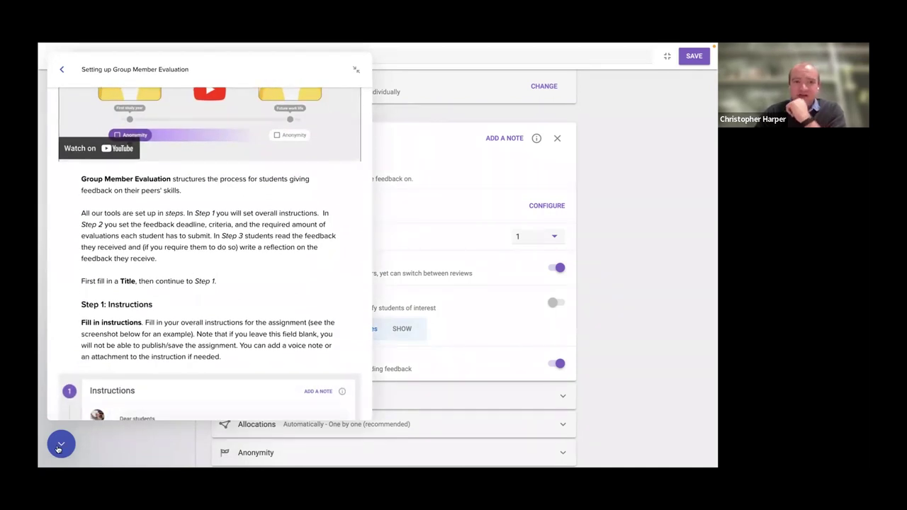
pyautogui.click(61, 444)
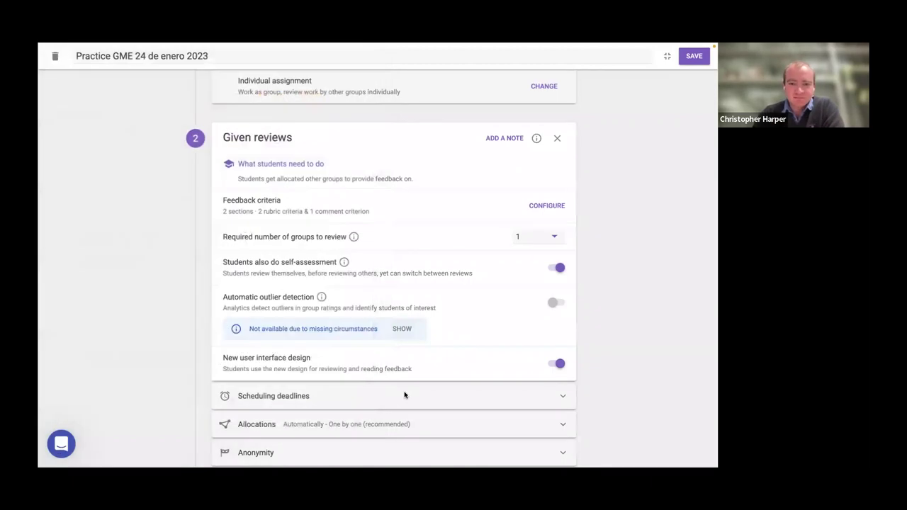